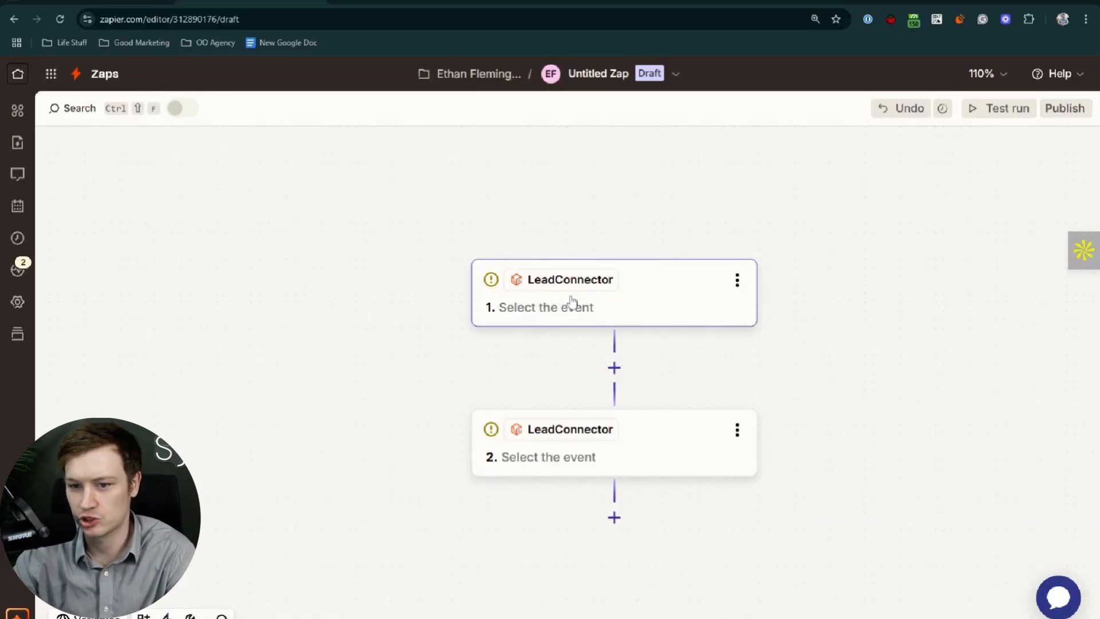
Inspect the setup of both LeadConnector steps in the Zap and view the first step's available trigger events.
click(572, 301)
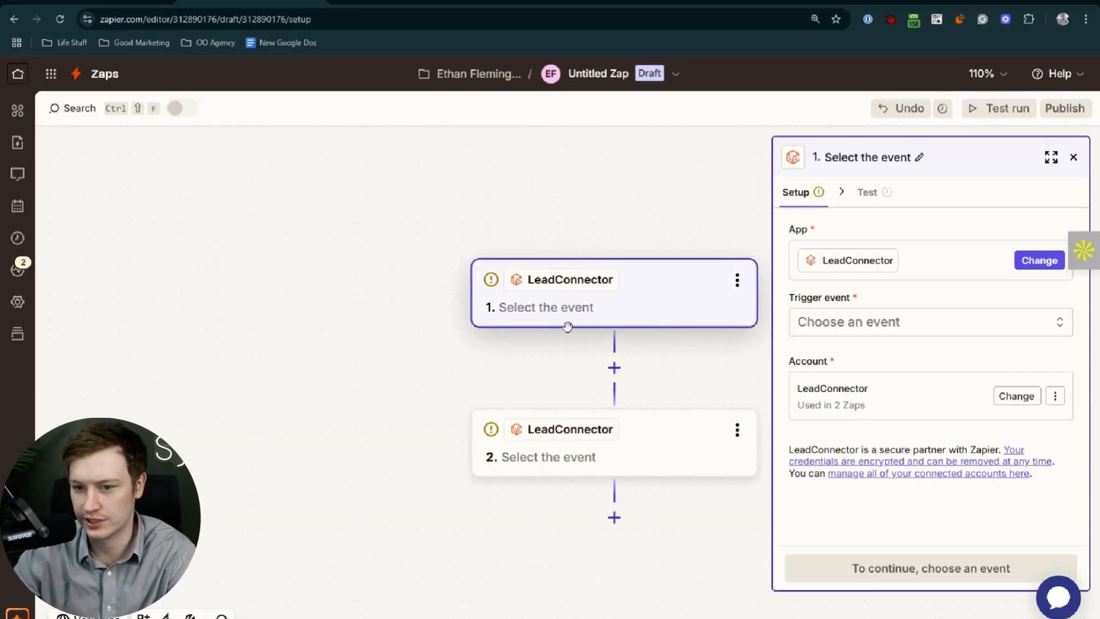
click(569, 460)
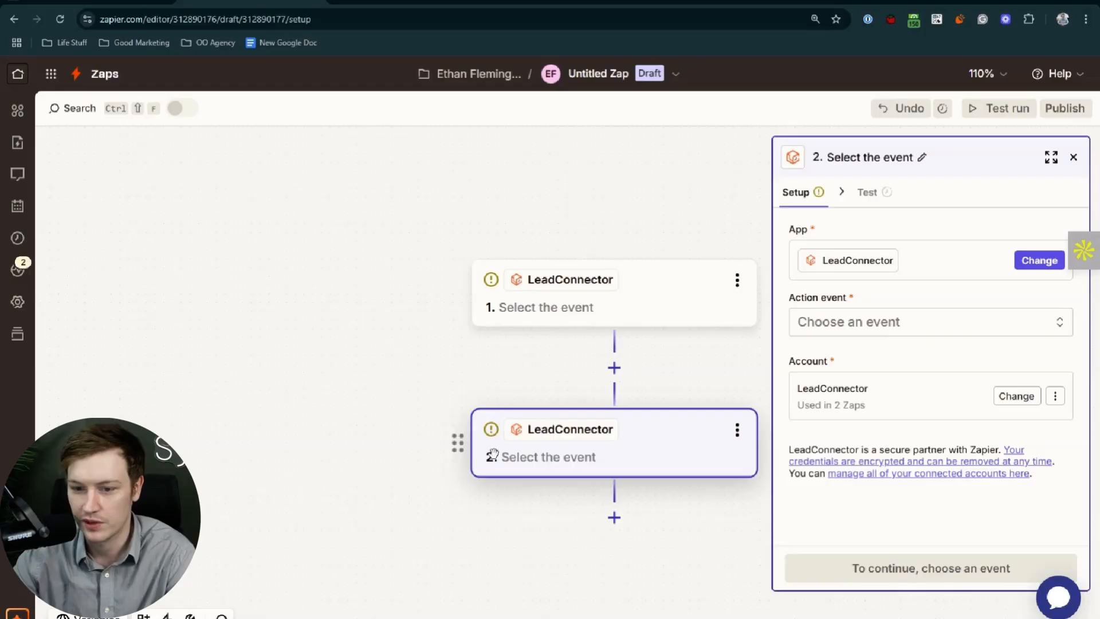
drag(525, 375, 407, 375)
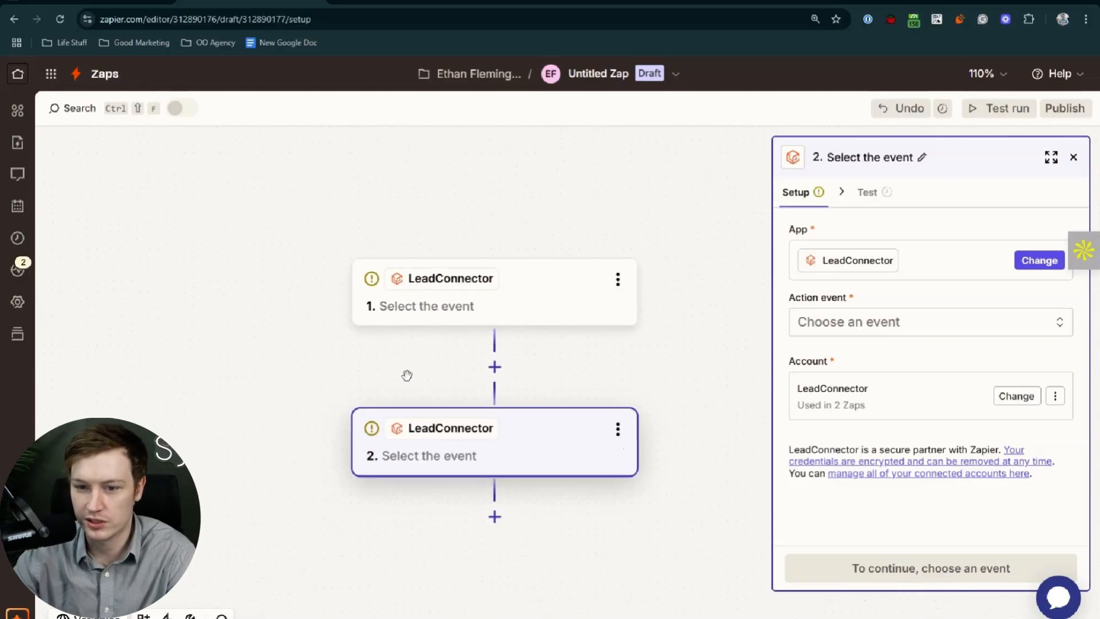
click(442, 300)
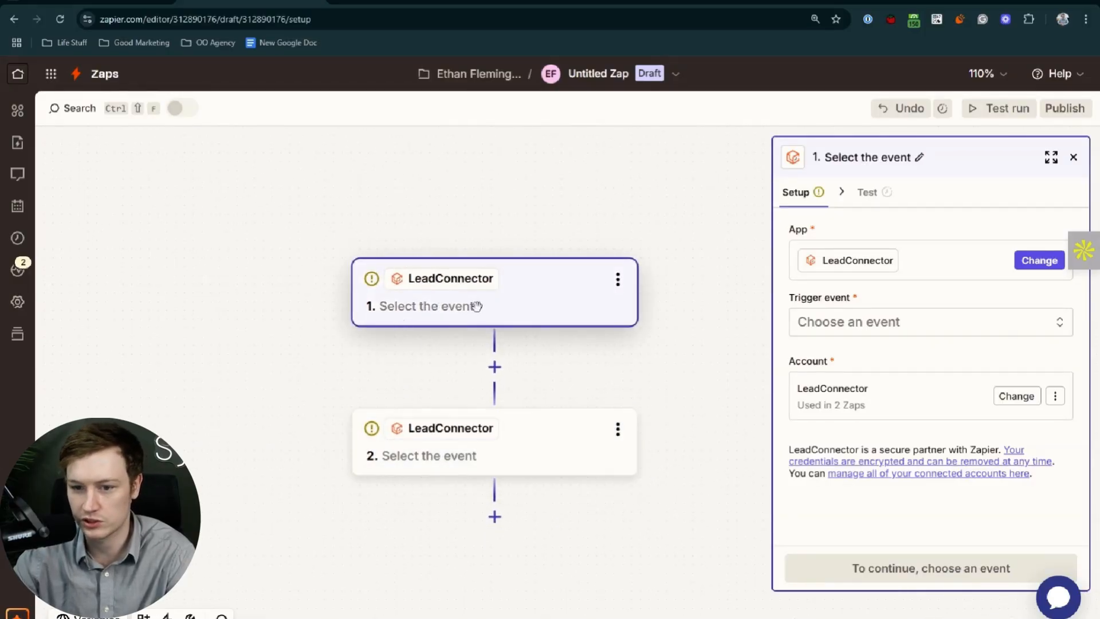
click(808, 325)
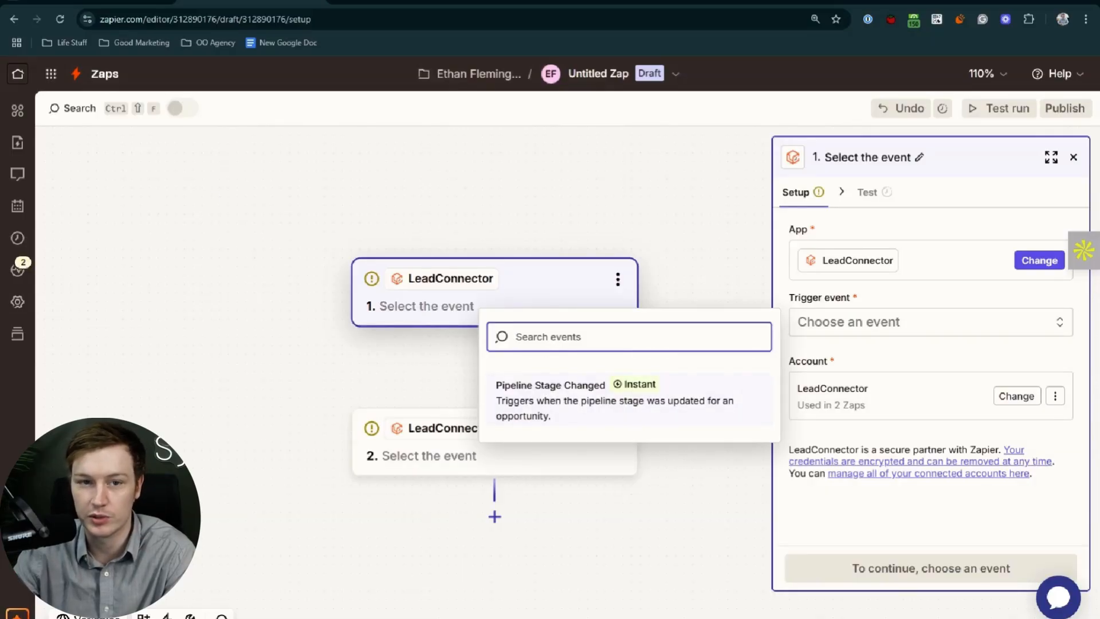
Switch to the new workflow in the app.medmetrica.com workflow builder and rename it as Zapier Test.
click(75, 1)
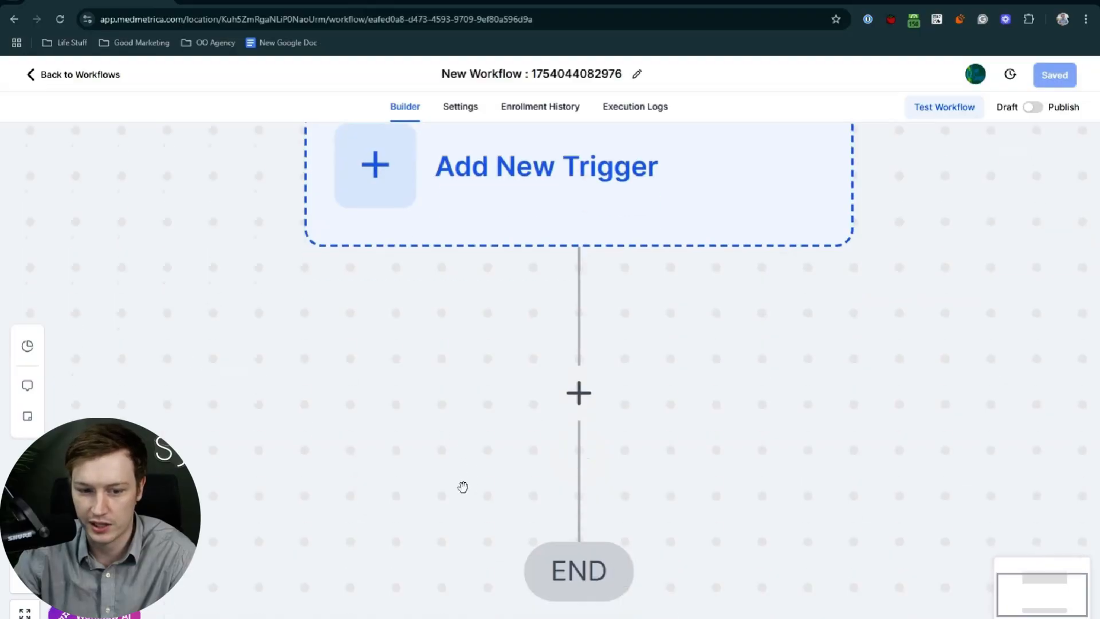
drag(456, 458, 490, 433)
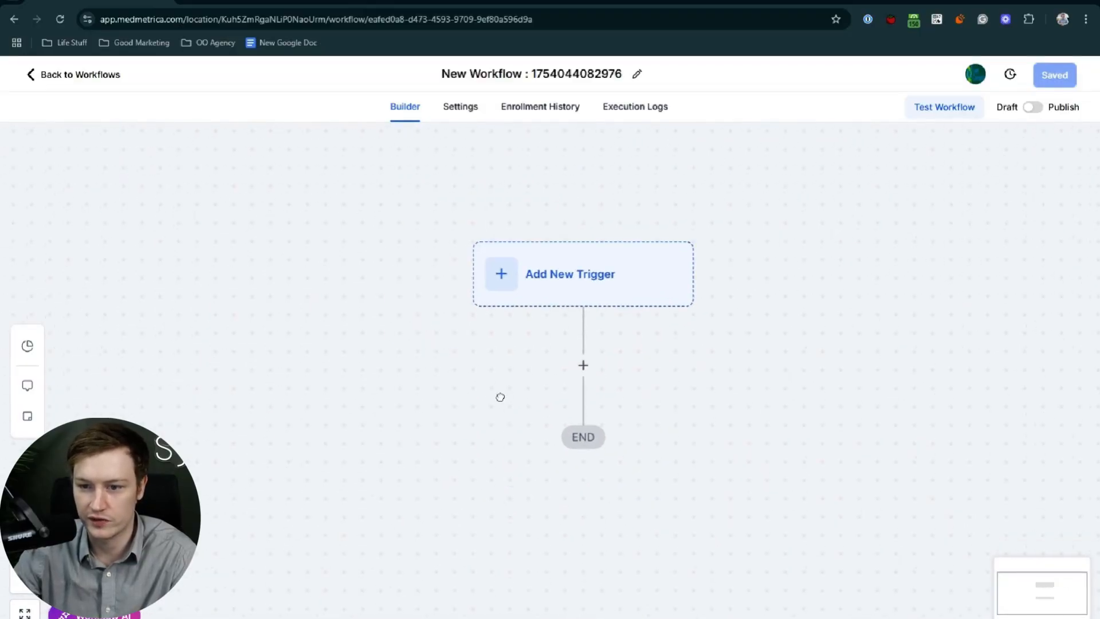
double_click(557, 85)
key(ctrl+a)
text(Z)
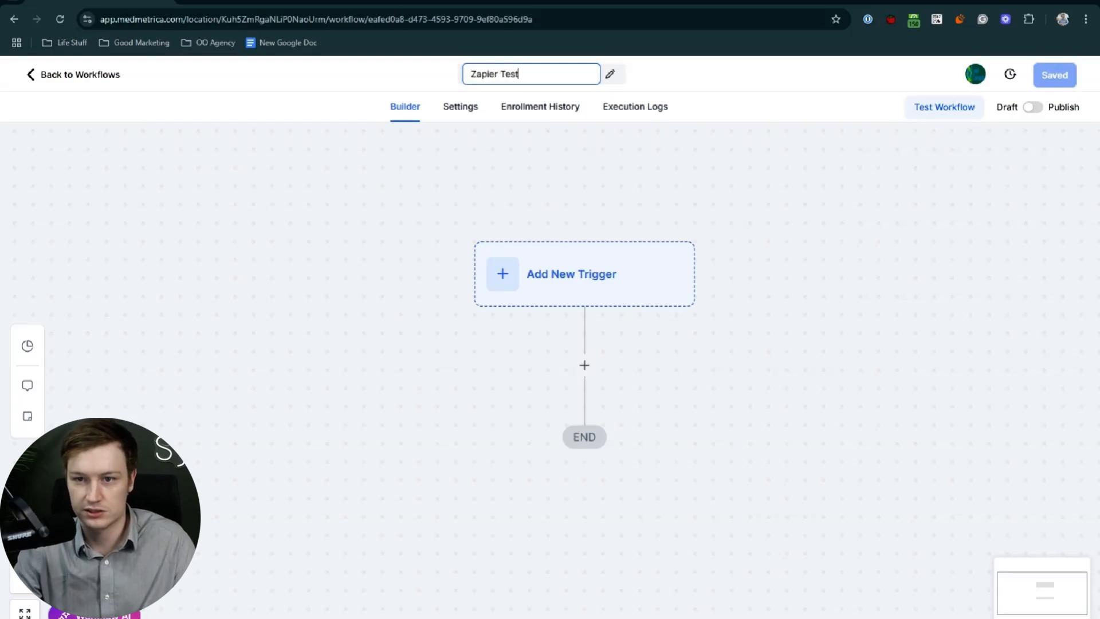
drag(436, 405, 385, 422)
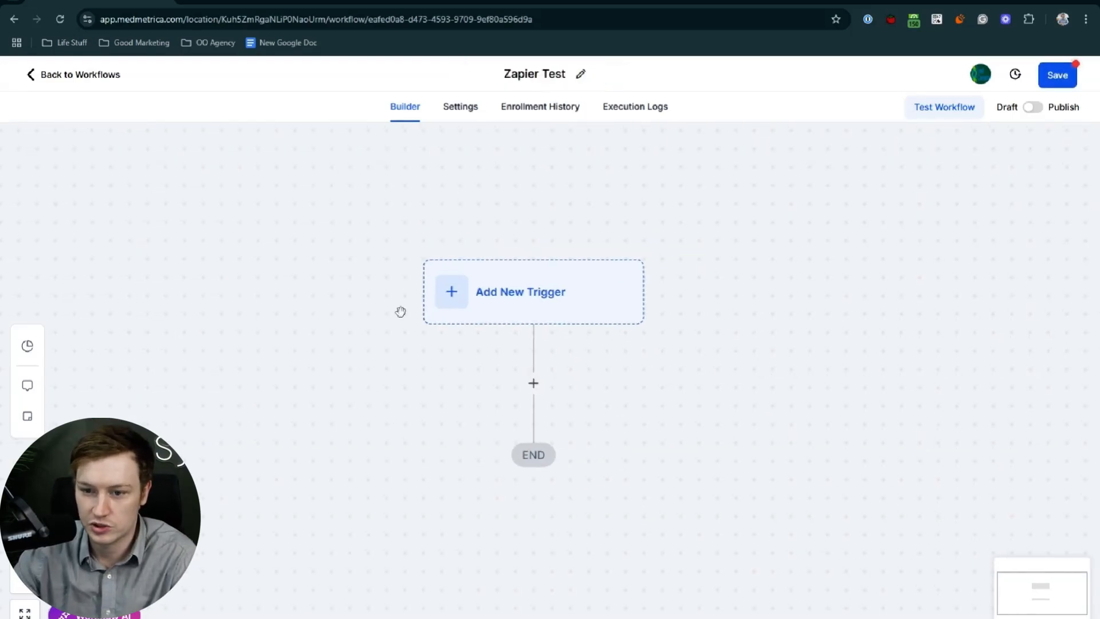
drag(327, 444, 339, 424)
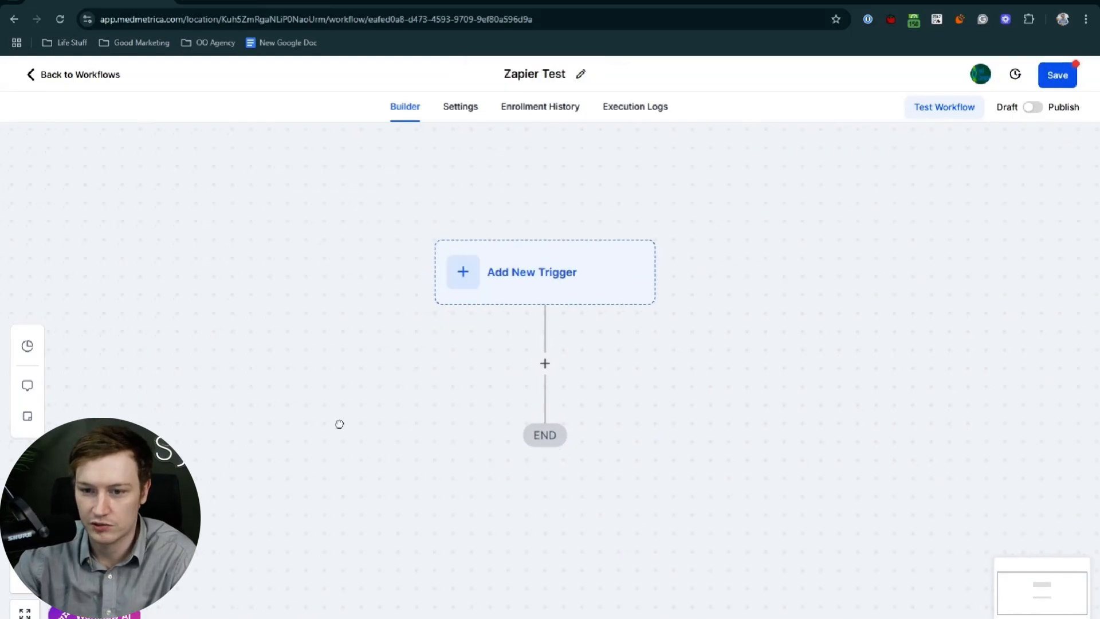
click(24, 590)
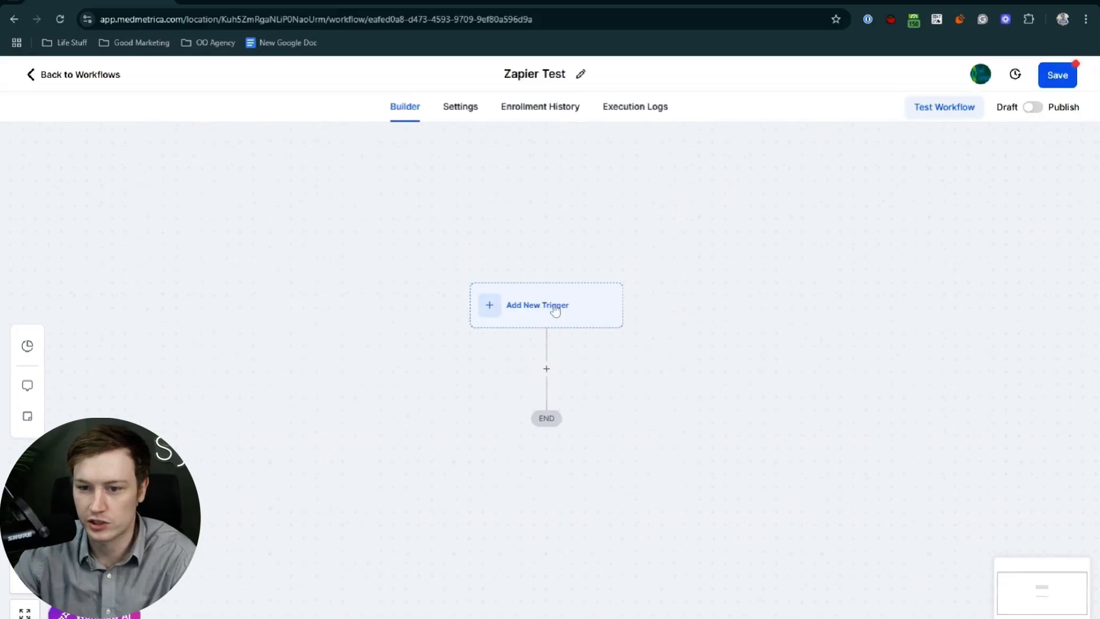
click(537, 365)
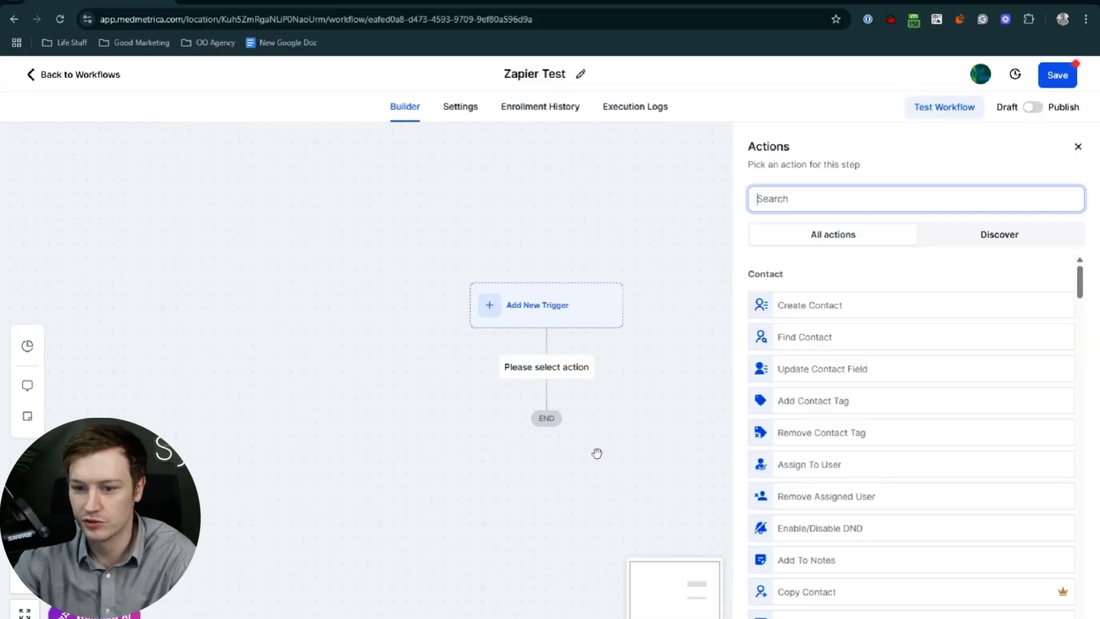
click(1078, 148)
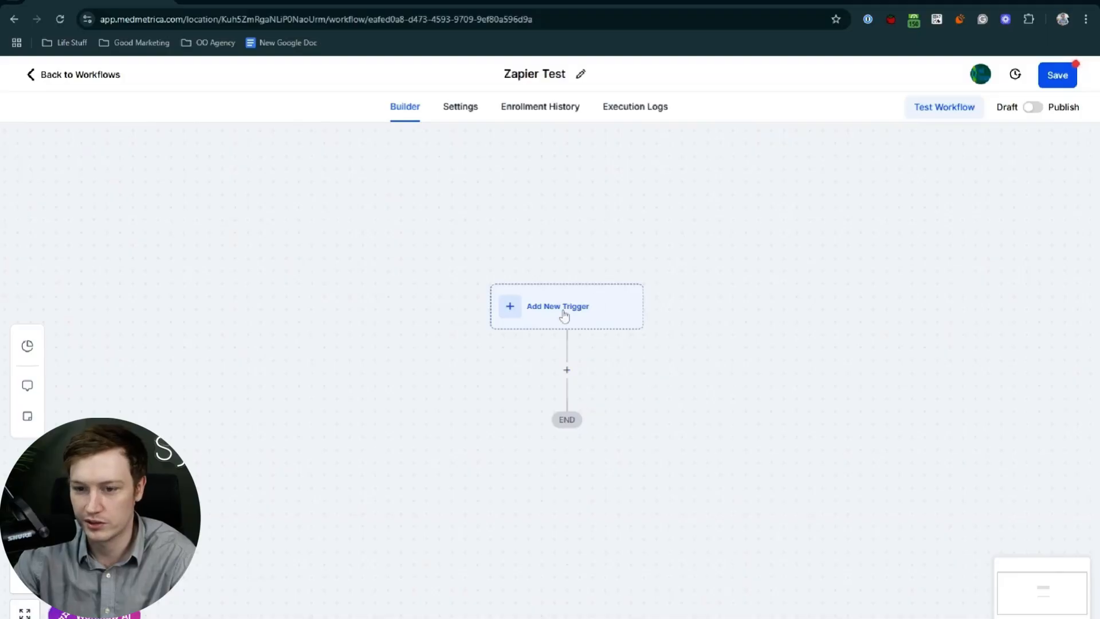
click(567, 370)
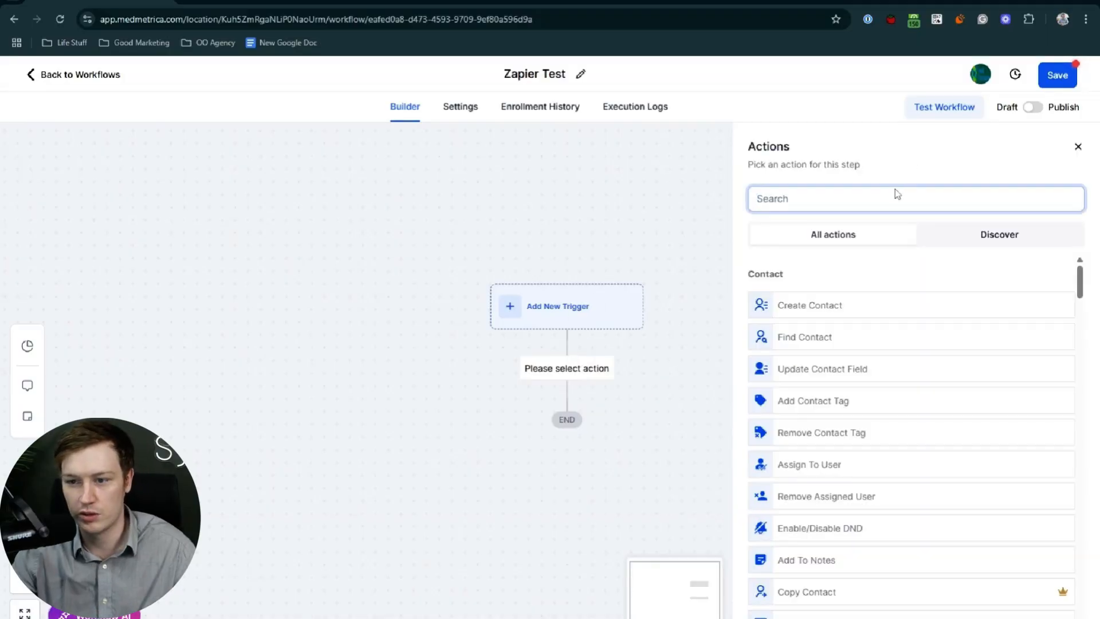
text(web)
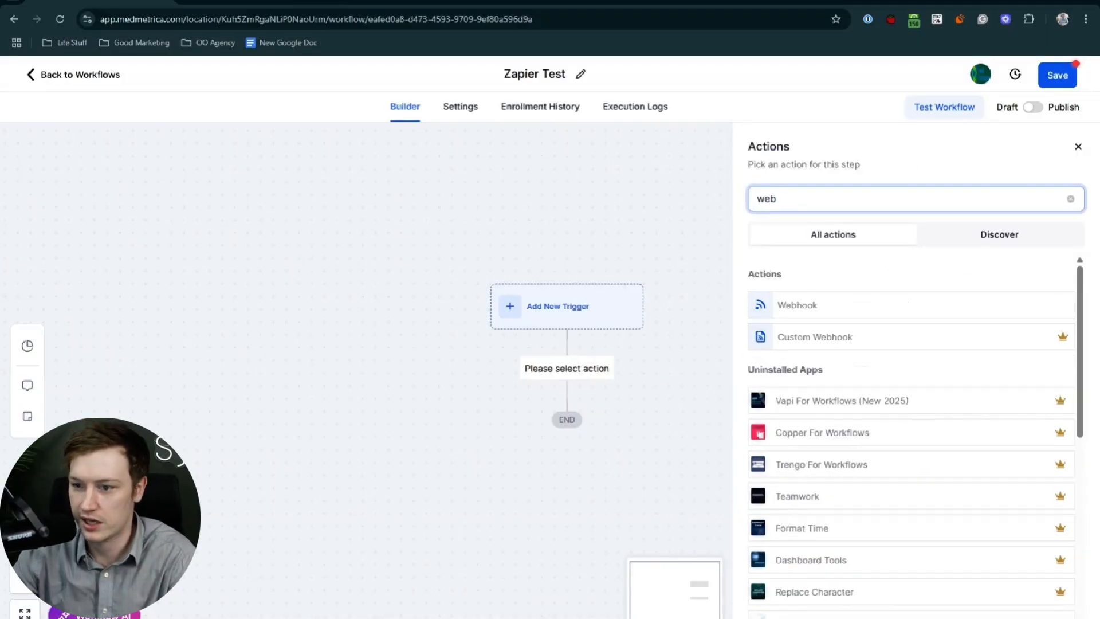
click(852, 316)
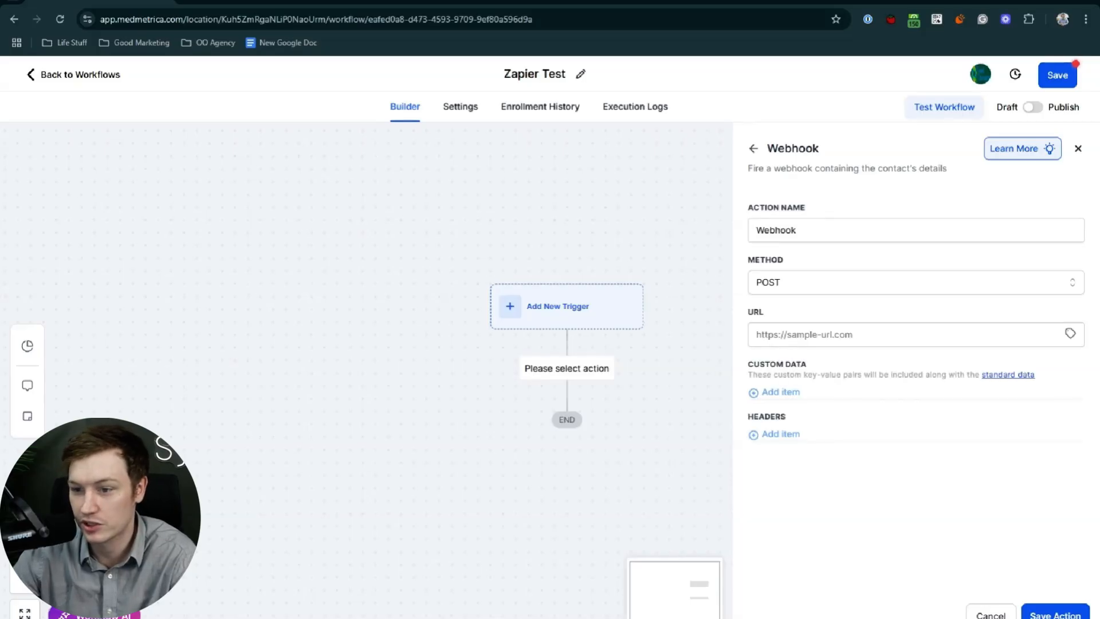
drag(755, 230, 796, 229)
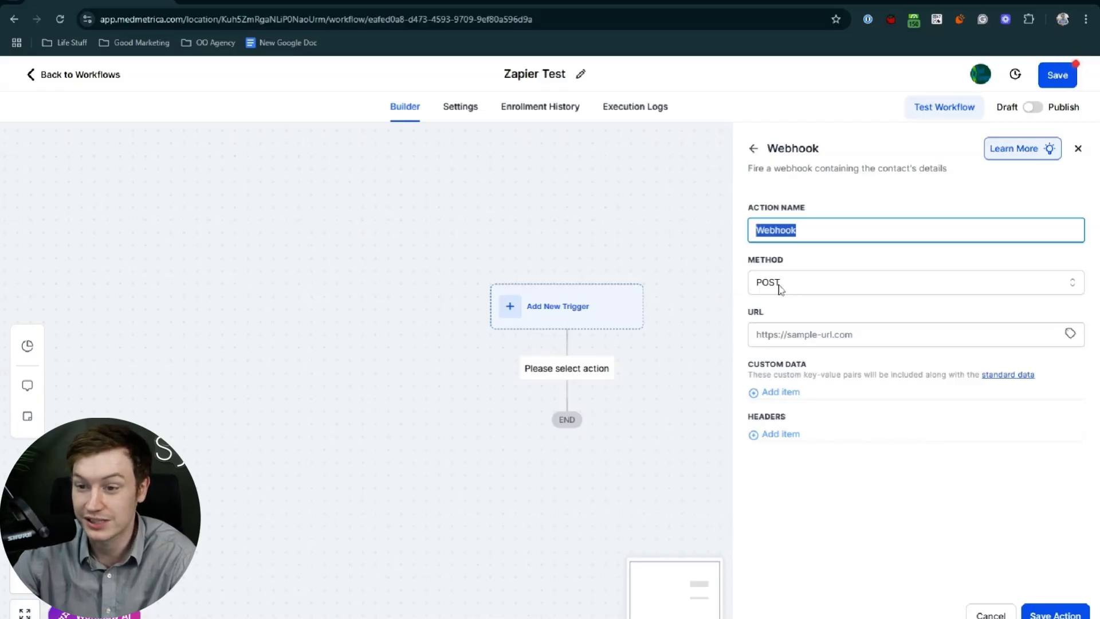
click(777, 286)
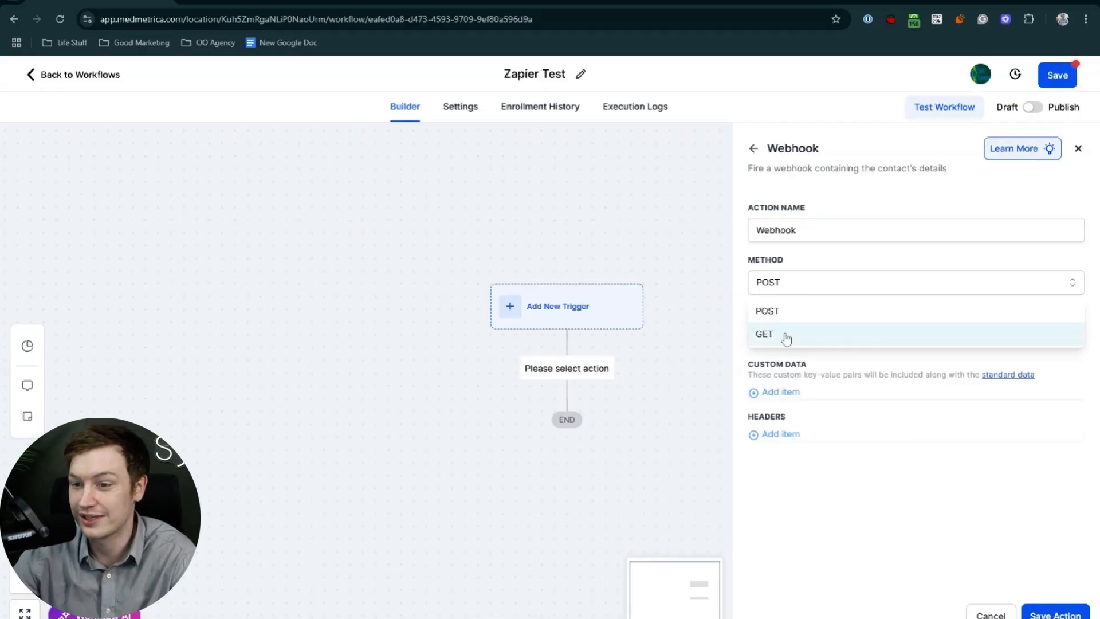
click(803, 184)
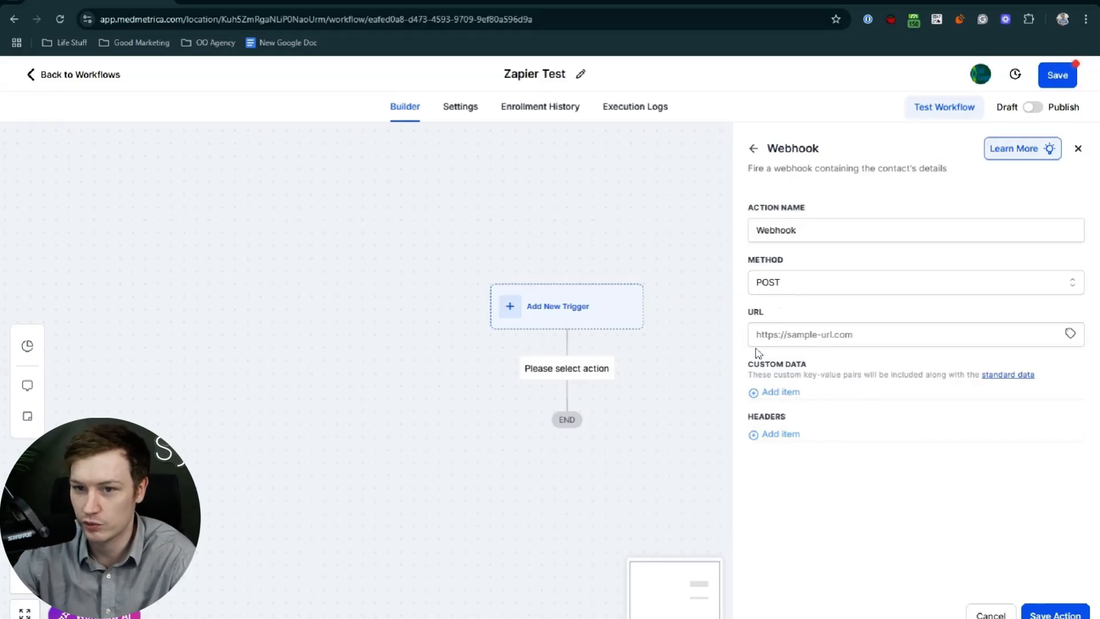
click(268, 2)
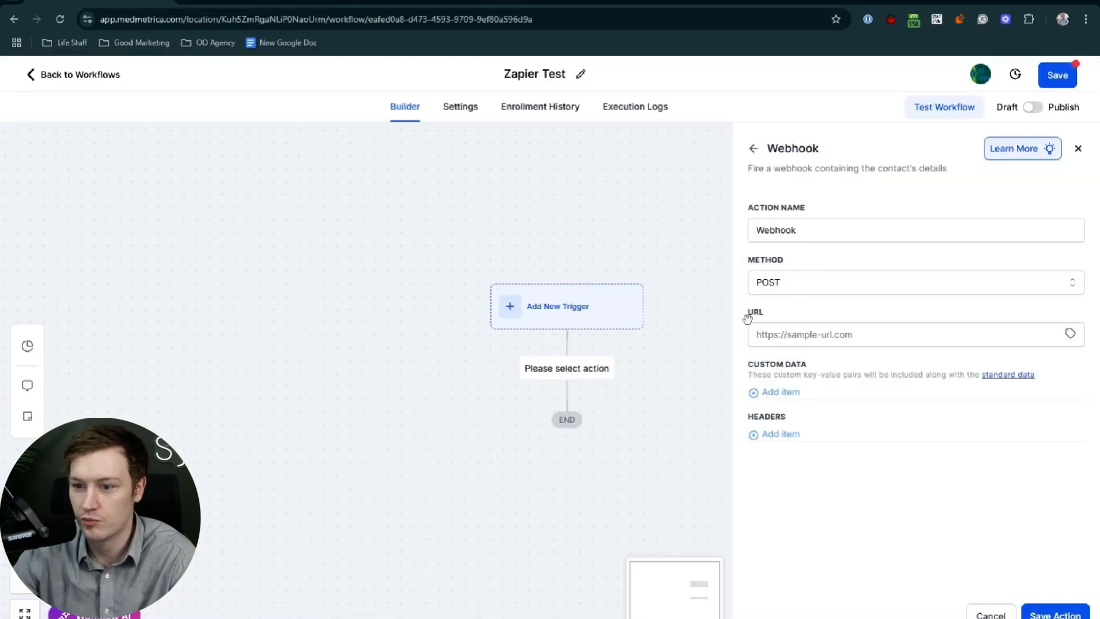
click(979, 616)
Search the workflow triggers for "app" and choose Appointment Status as the new trigger.
click(542, 308)
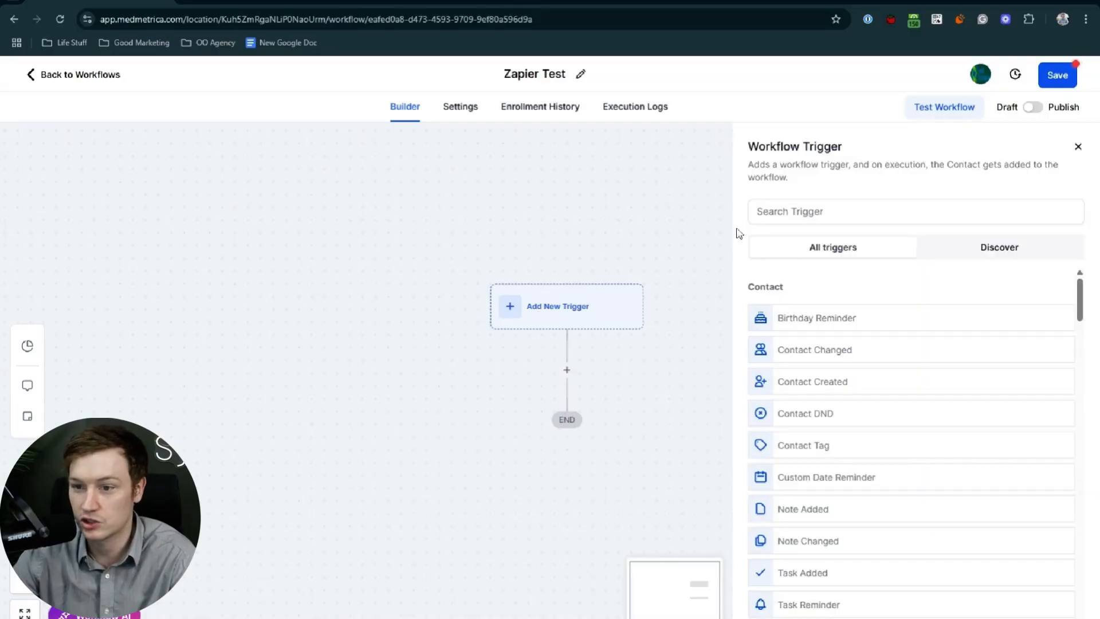
click(802, 212)
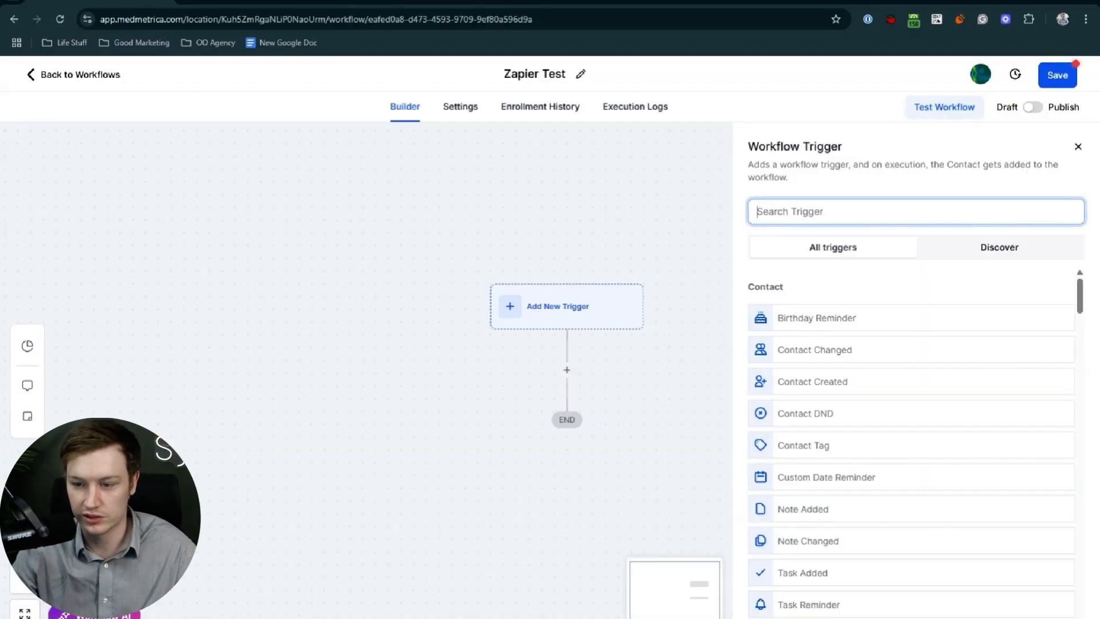
text(app)
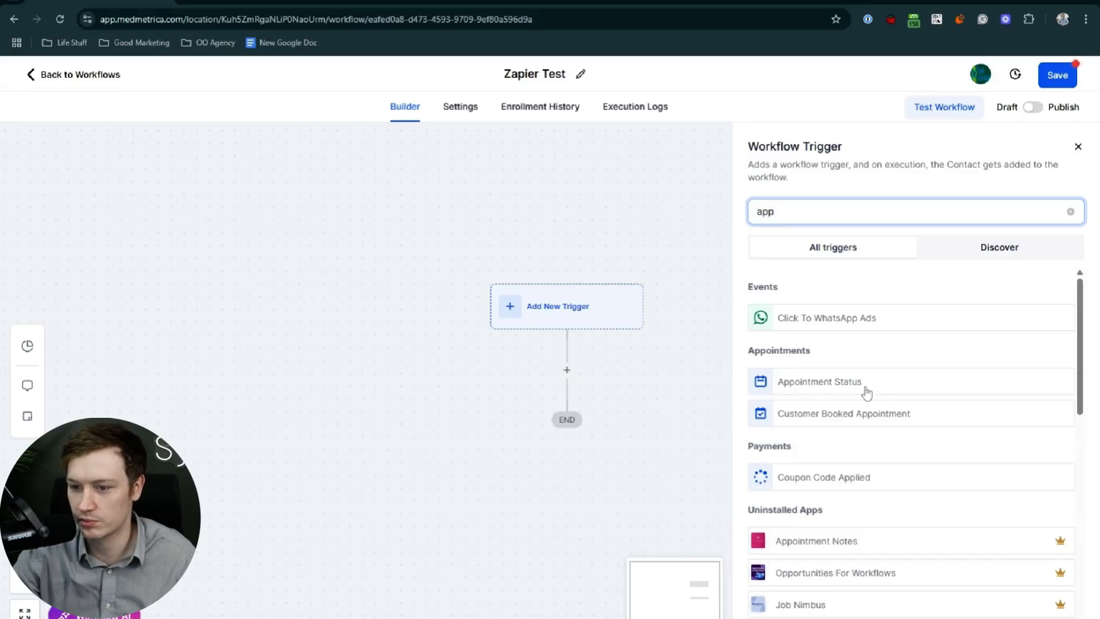
click(859, 389)
Filter the Appointment Status trigger with the condition "Appointment status is" set to confirmed.
click(579, 391)
click(579, 392)
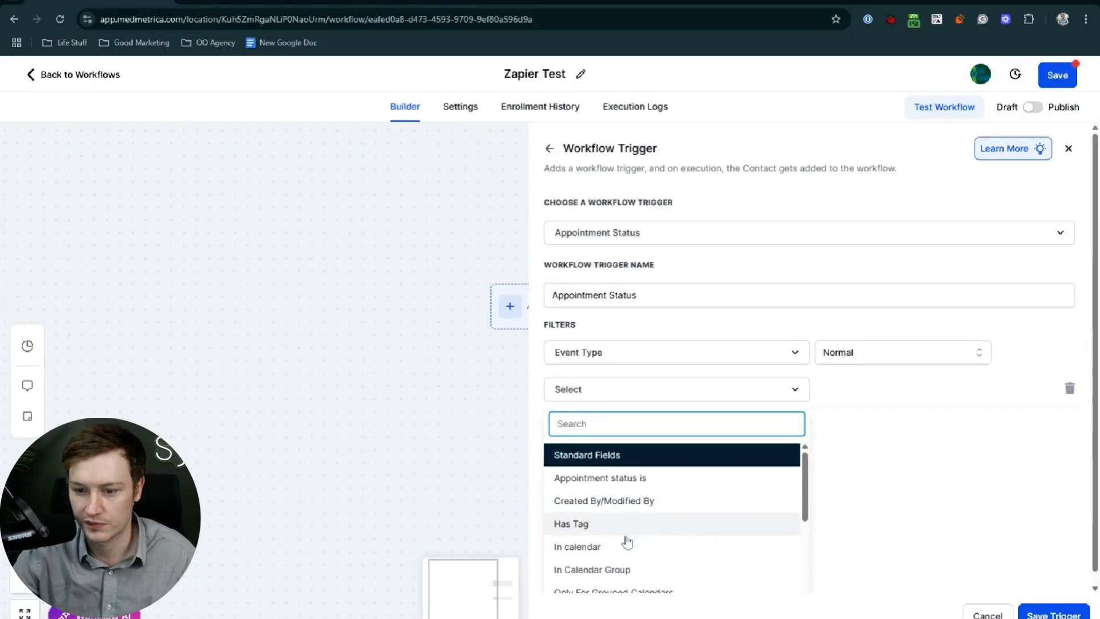
click(607, 477)
click(854, 393)
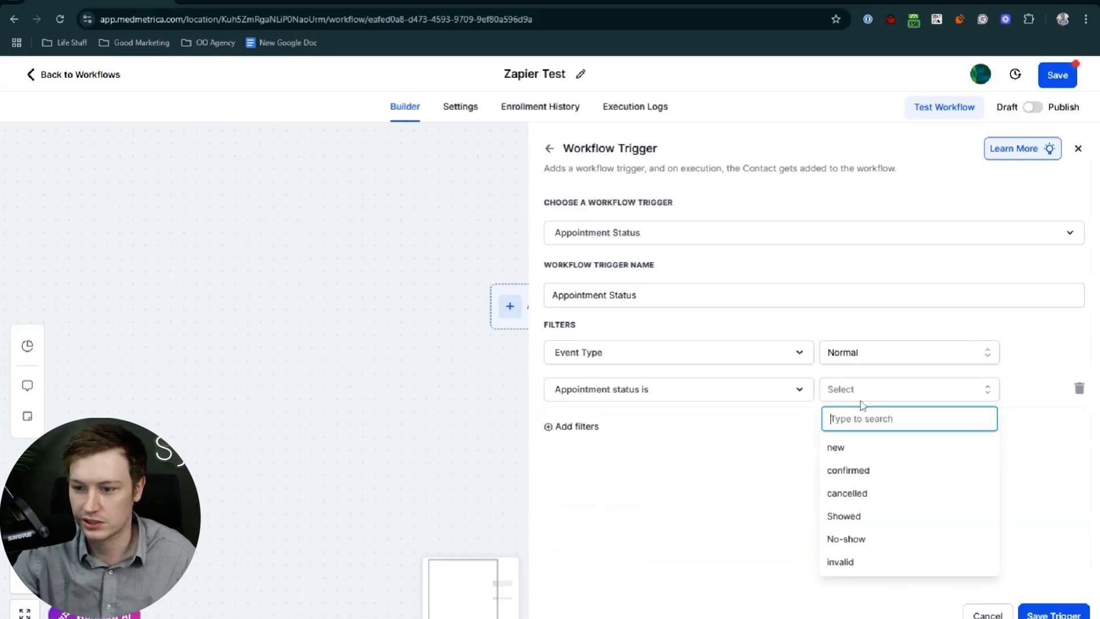
click(877, 470)
Discard an extra empty filter row without choosing a field, and save the Appointment Status trigger.
click(575, 428)
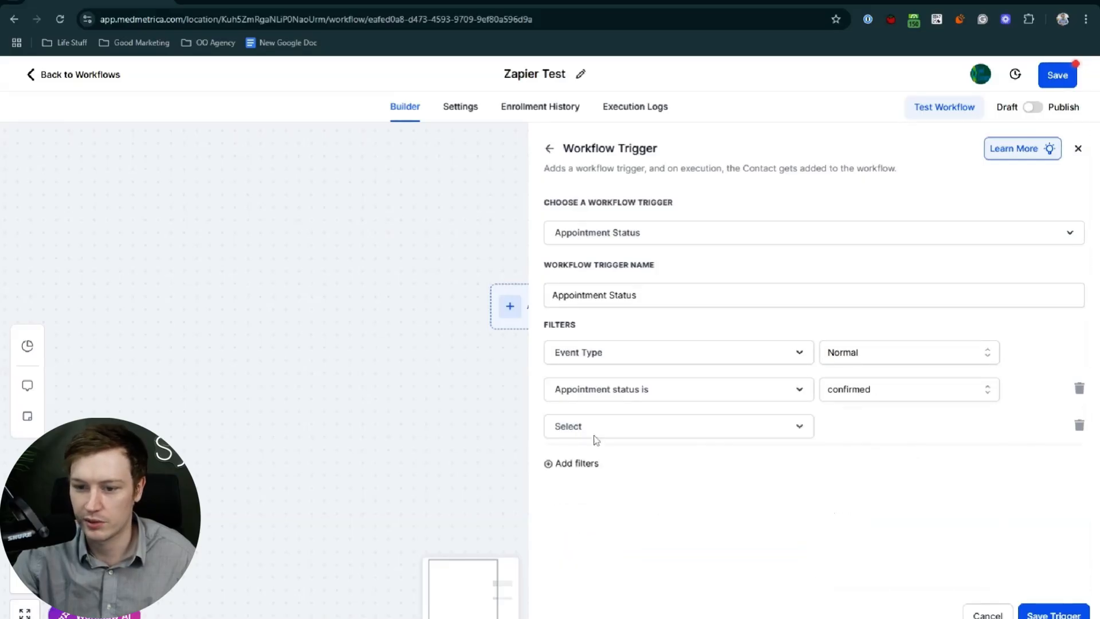
click(596, 431)
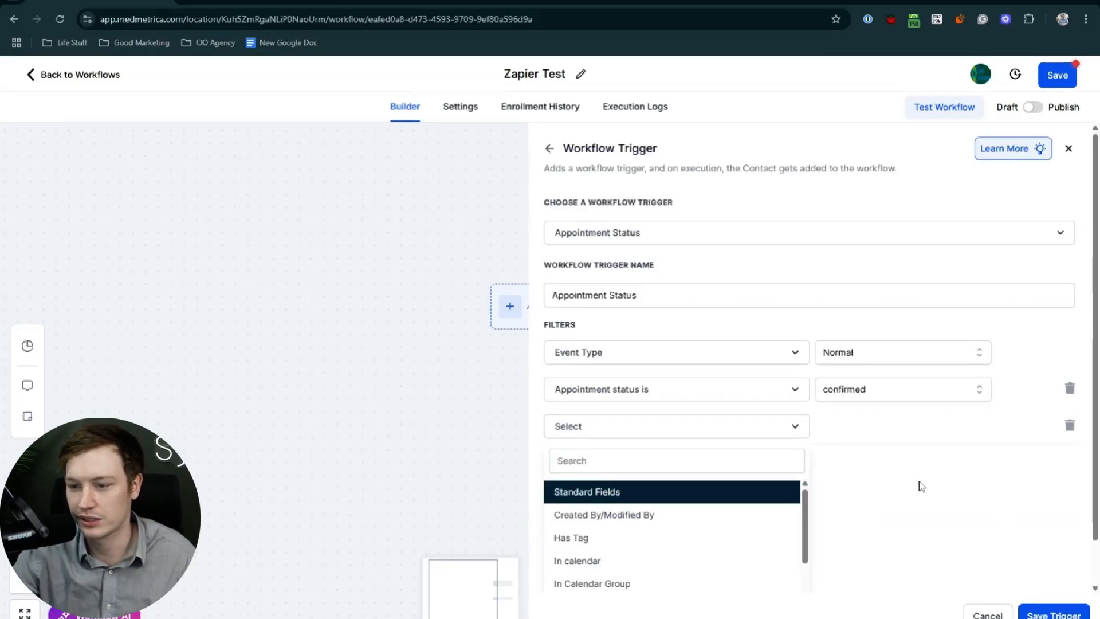
click(921, 484)
click(1078, 427)
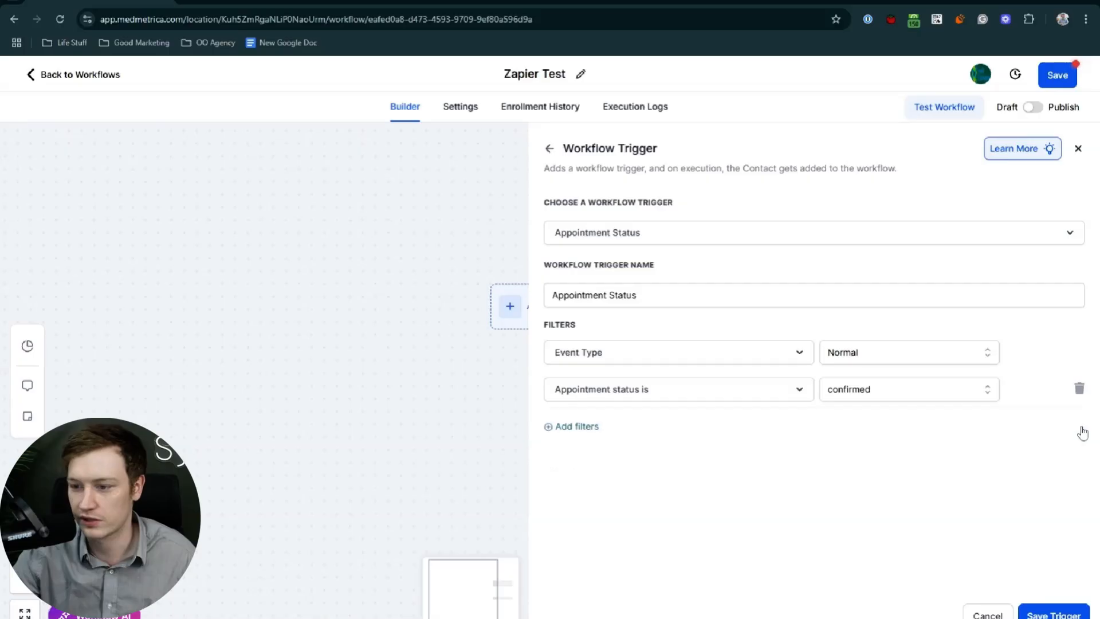
click(1065, 613)
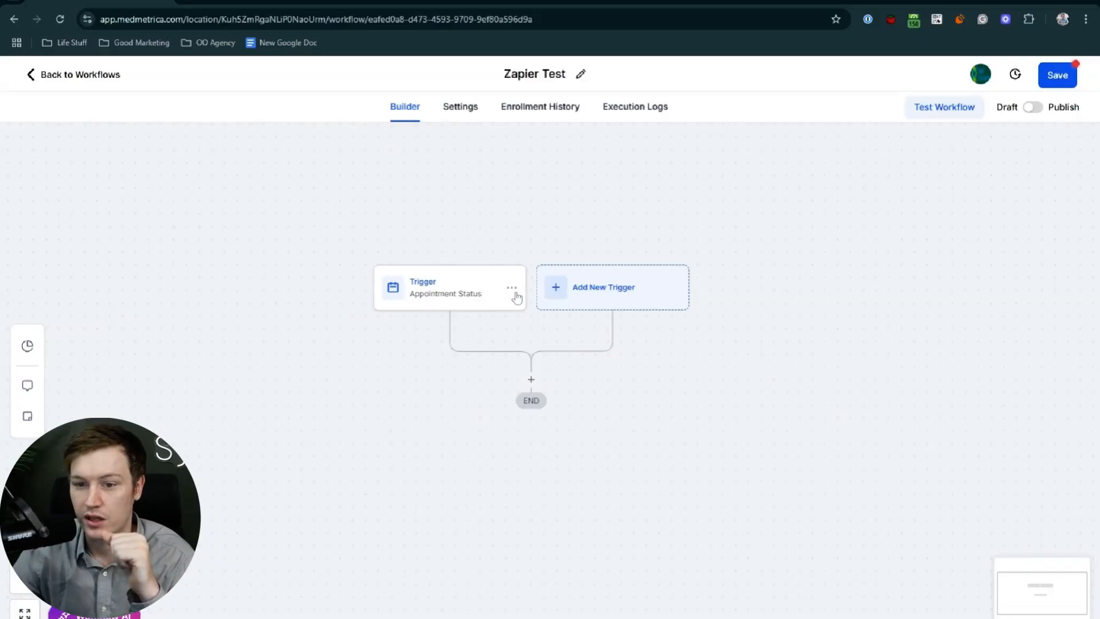
click(590, 287)
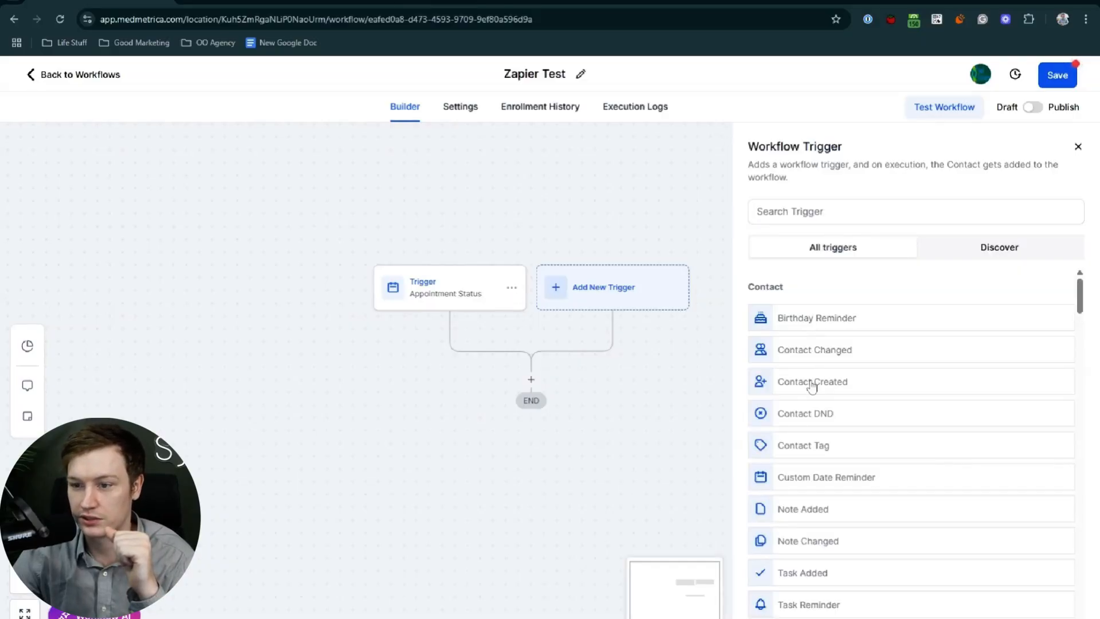
click(812, 382)
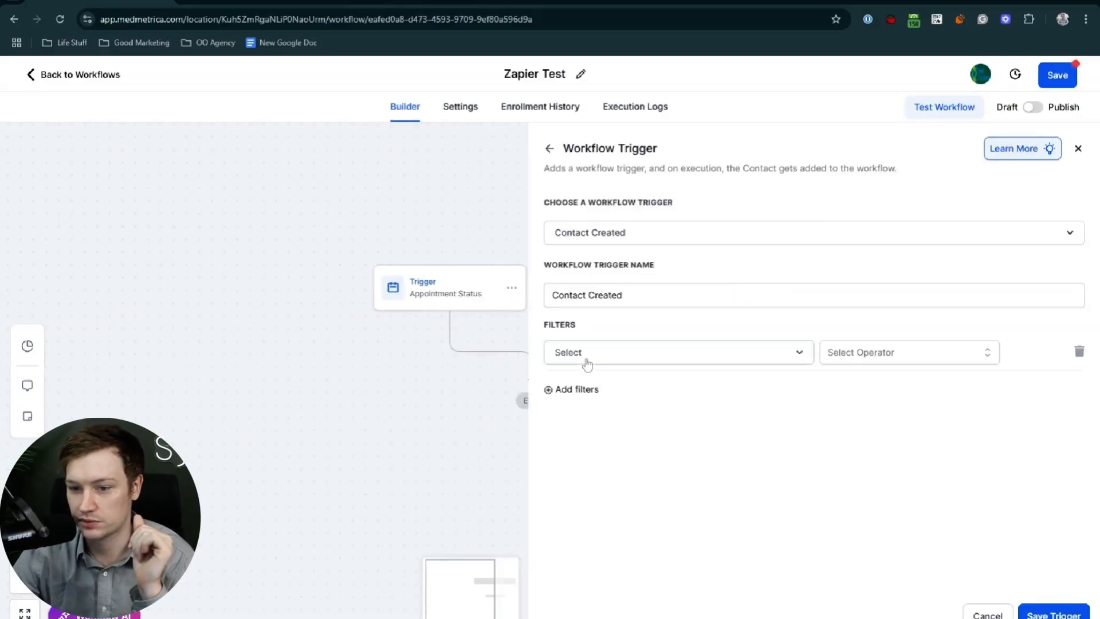
click(584, 358)
click(855, 466)
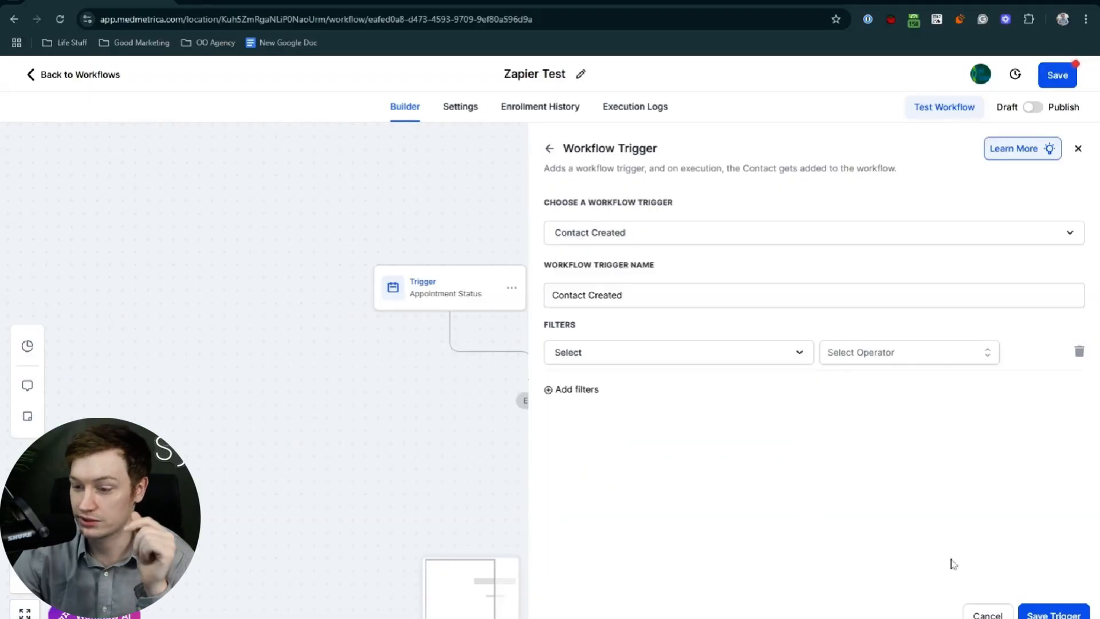
click(977, 614)
click(631, 396)
Search the workflow triggers for "opp" and choose Pipeline Stage Changed as the second trigger.
click(646, 292)
text(op)
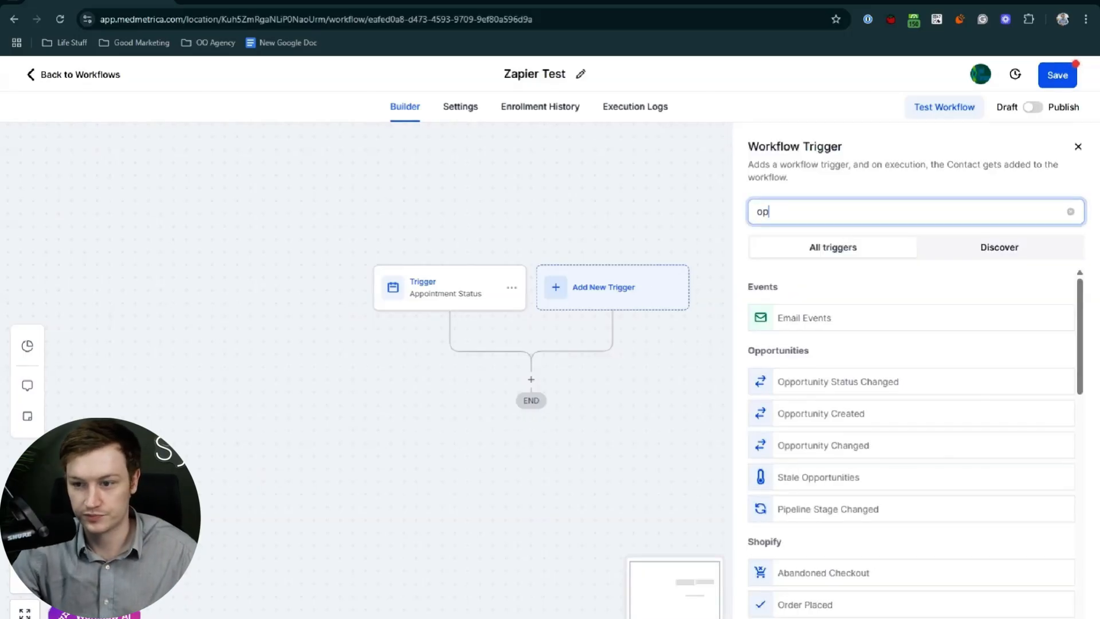
text(p)
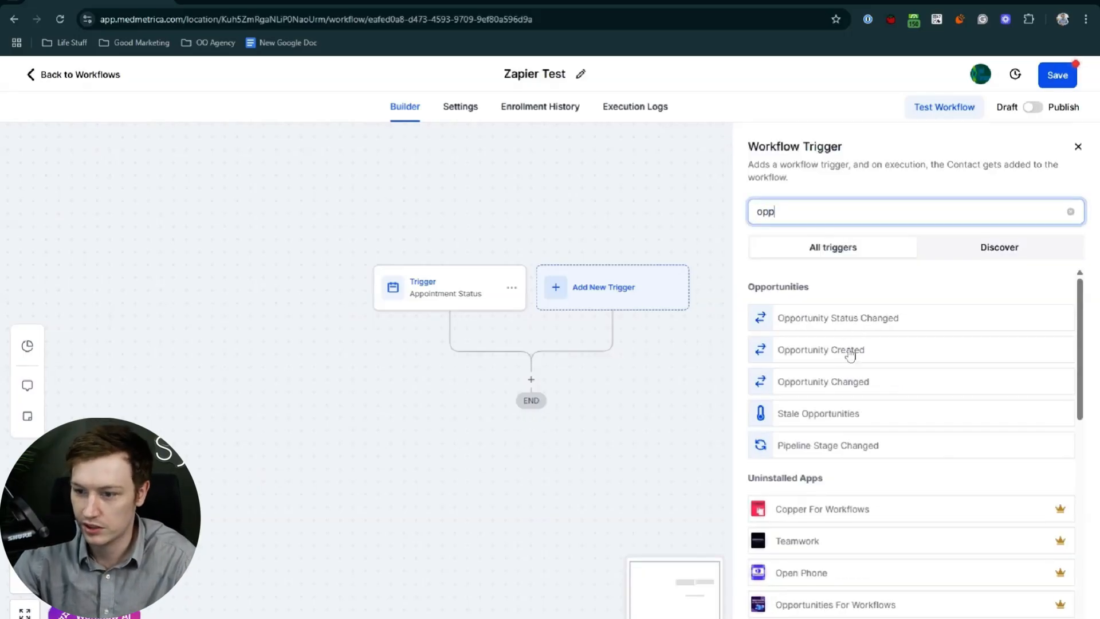
click(822, 441)
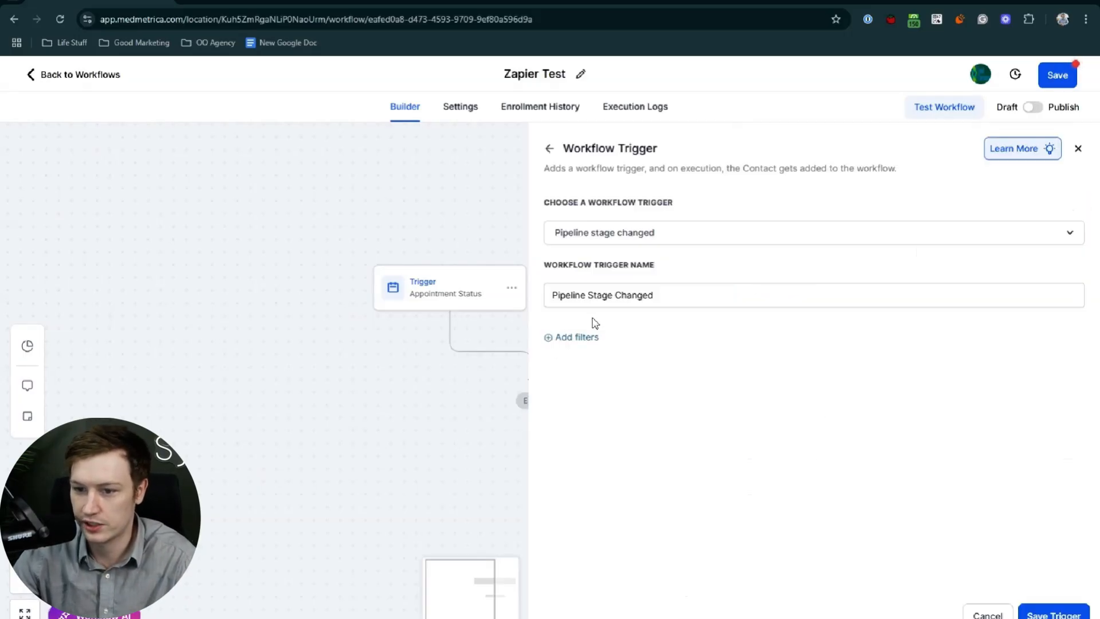
Filter the Pipeline Stage Changed trigger with the condition "In pipeline" set to Agency Pipeline Example.
click(596, 352)
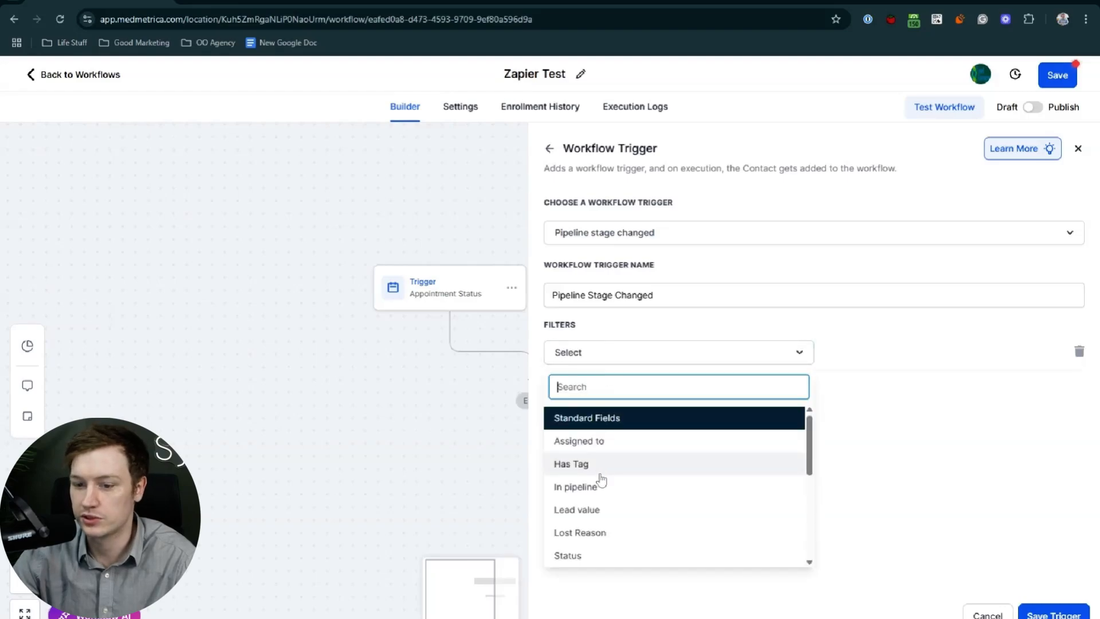
click(577, 486)
click(904, 356)
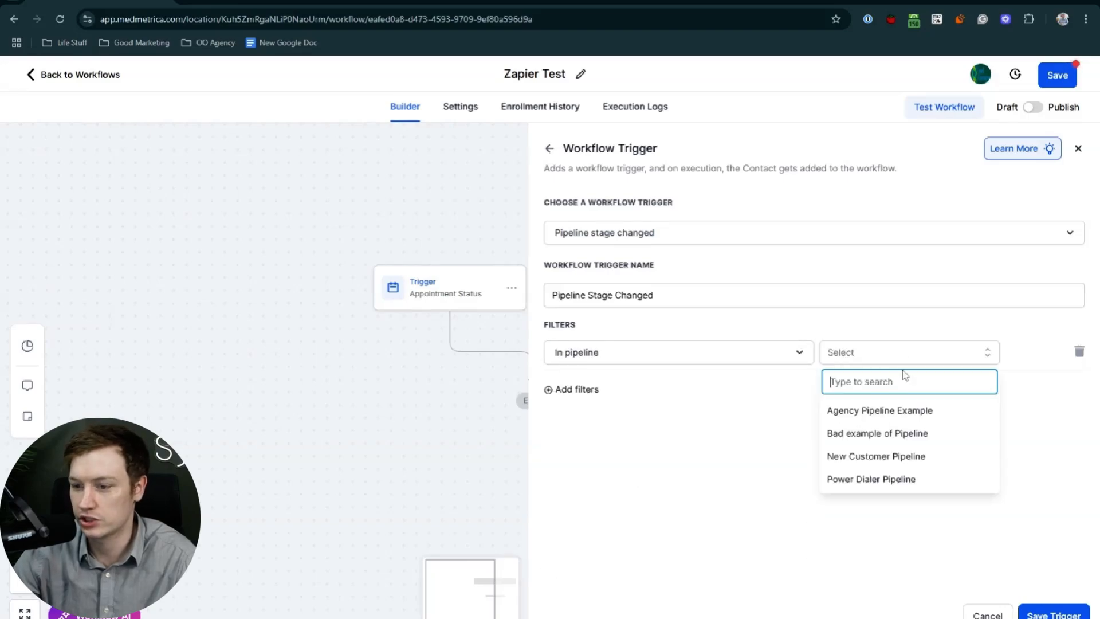
click(876, 414)
Add a second filter with Pipeline stage set to Discovery Call Booked, and save the Pipeline Stage Changed trigger.
click(575, 389)
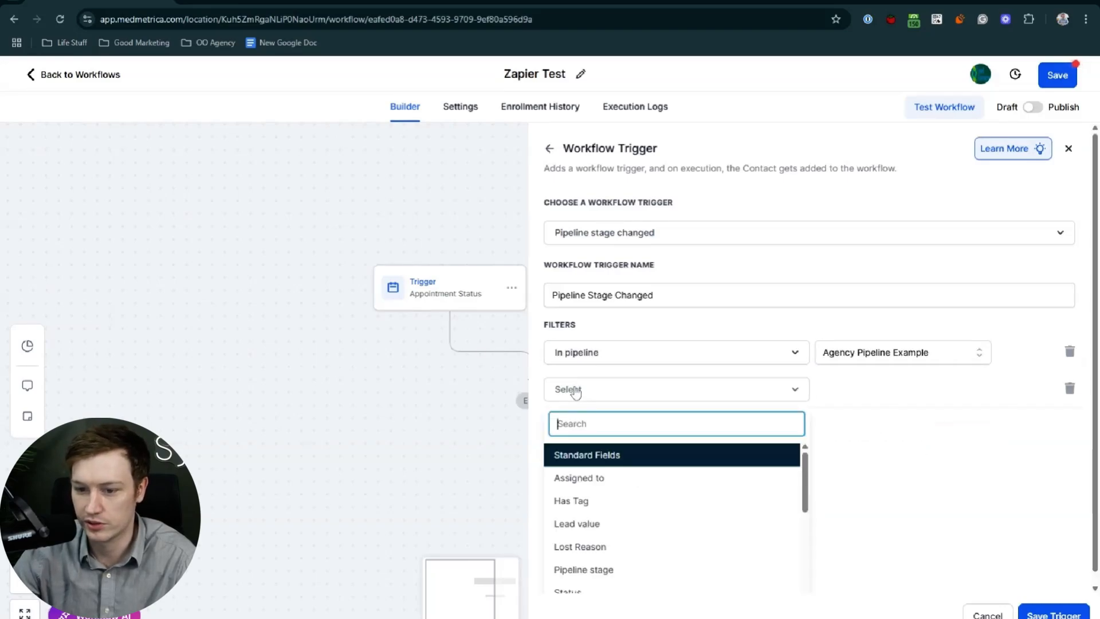
scroll(596, 530, down, 1)
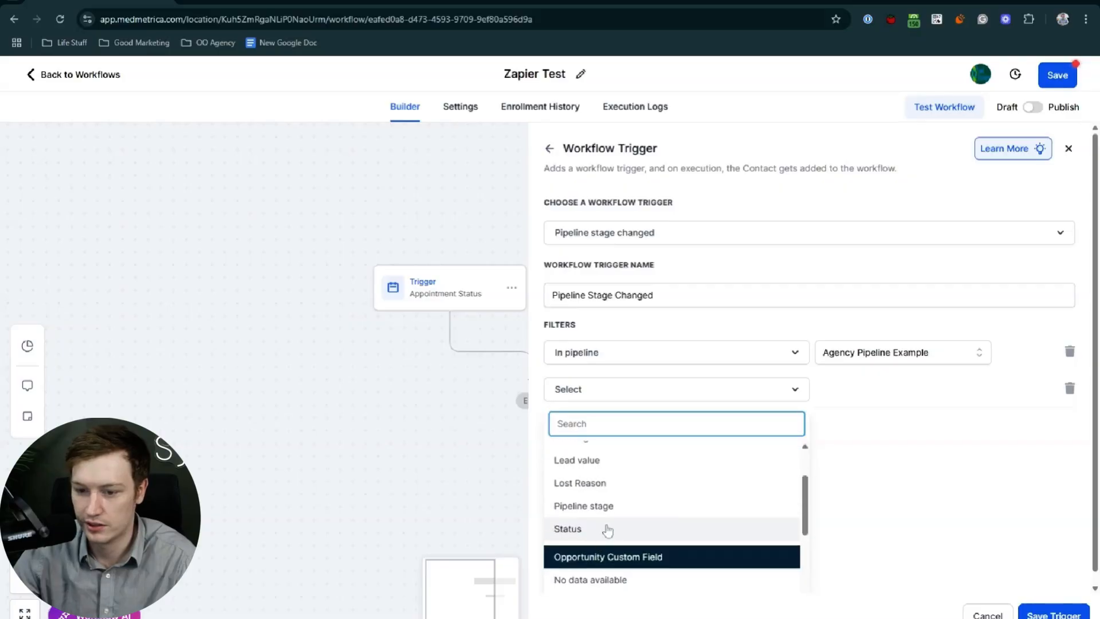
click(590, 506)
click(876, 390)
click(876, 496)
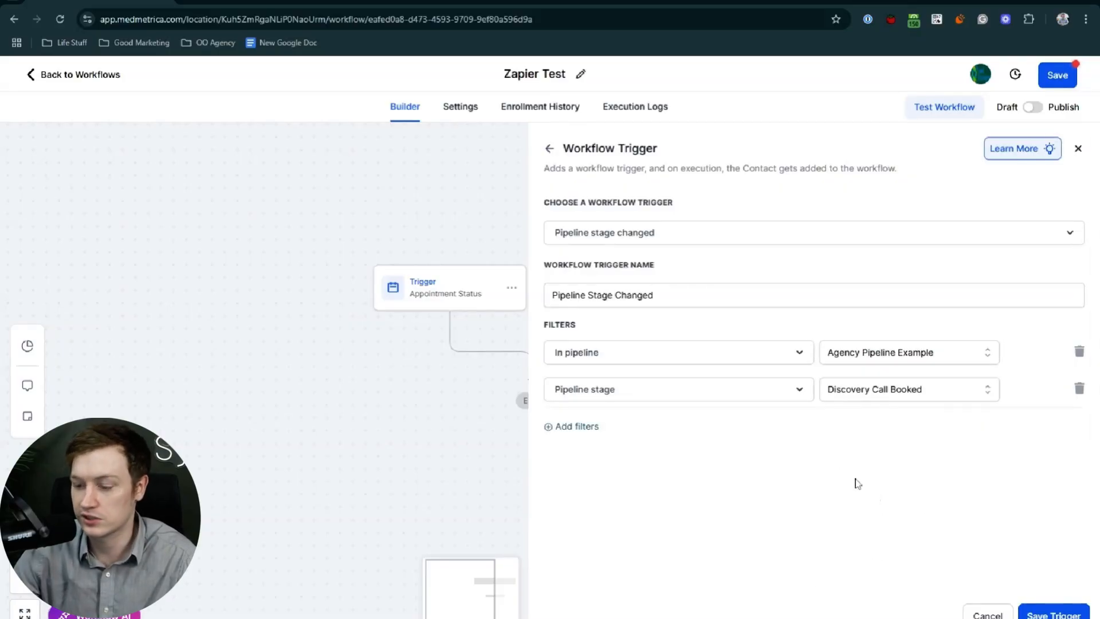
click(1053, 613)
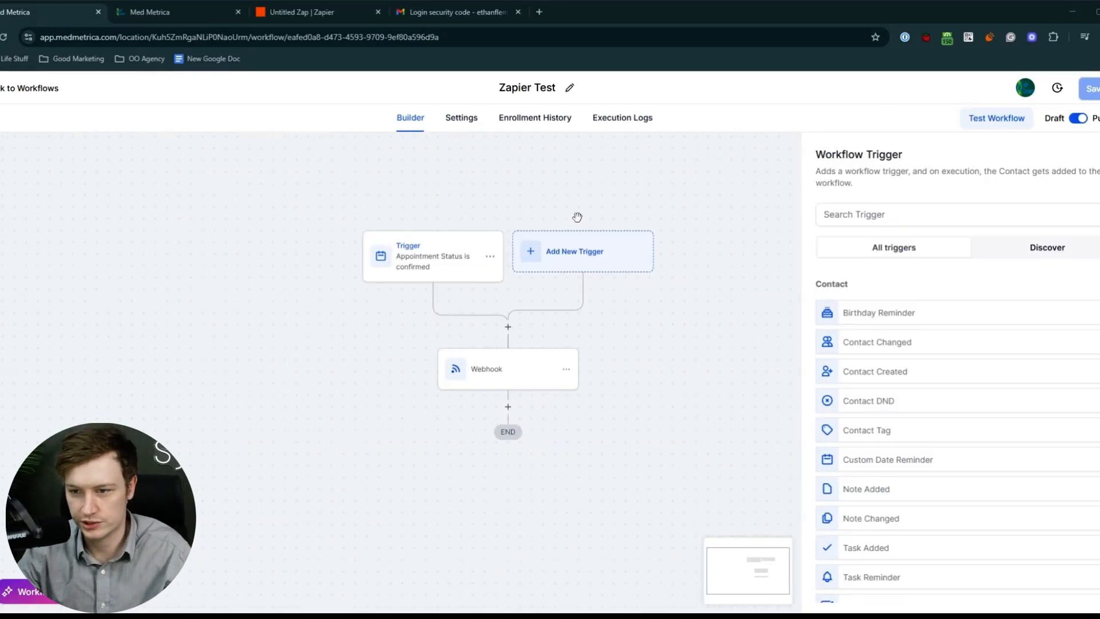
Search the triggers for "opp", add Pipeline Stage Changed without filters beside the appointment trigger, and save the workflow.
click(825, 214)
text(opp)
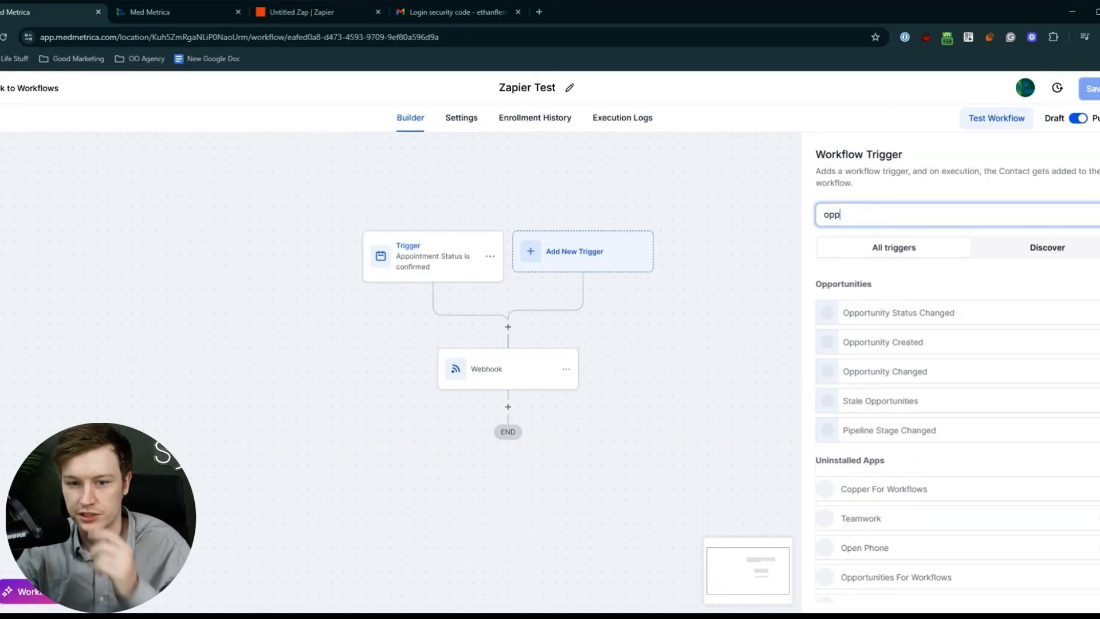
click(889, 431)
click(1082, 592)
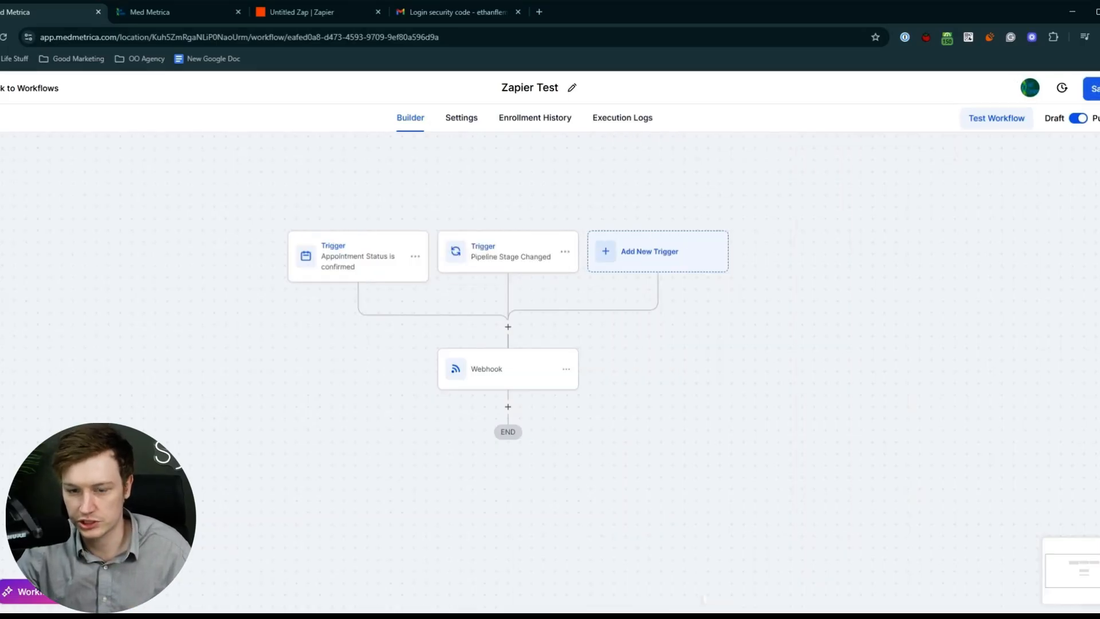
click(1093, 89)
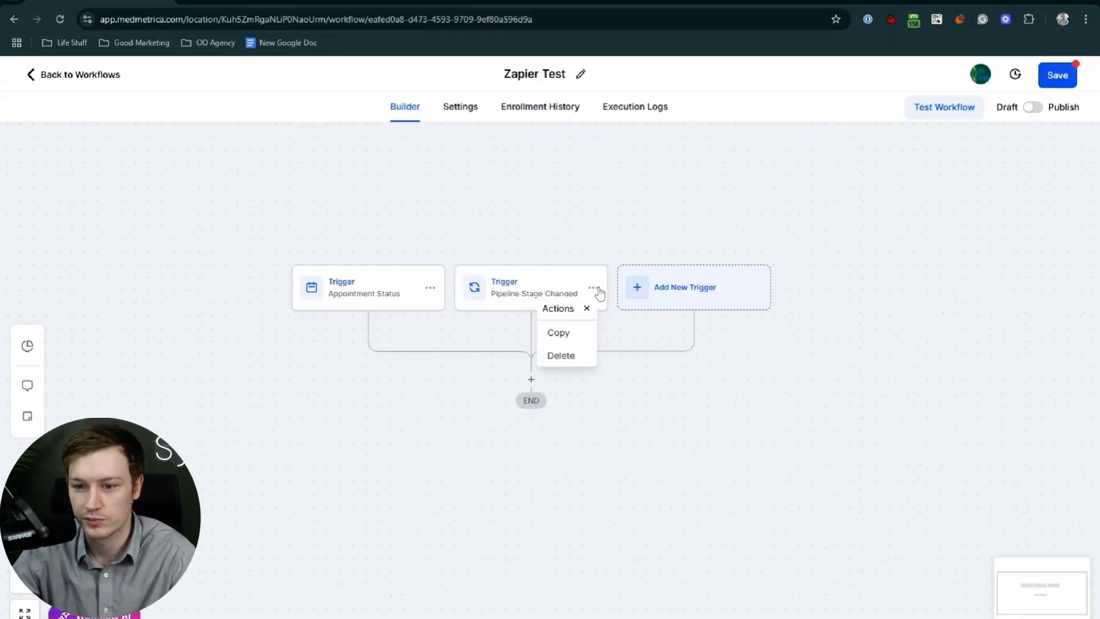
Delete the Pipeline Stage Changed trigger, and review and save the Appointment Status trigger with its existing filters.
click(579, 362)
click(688, 385)
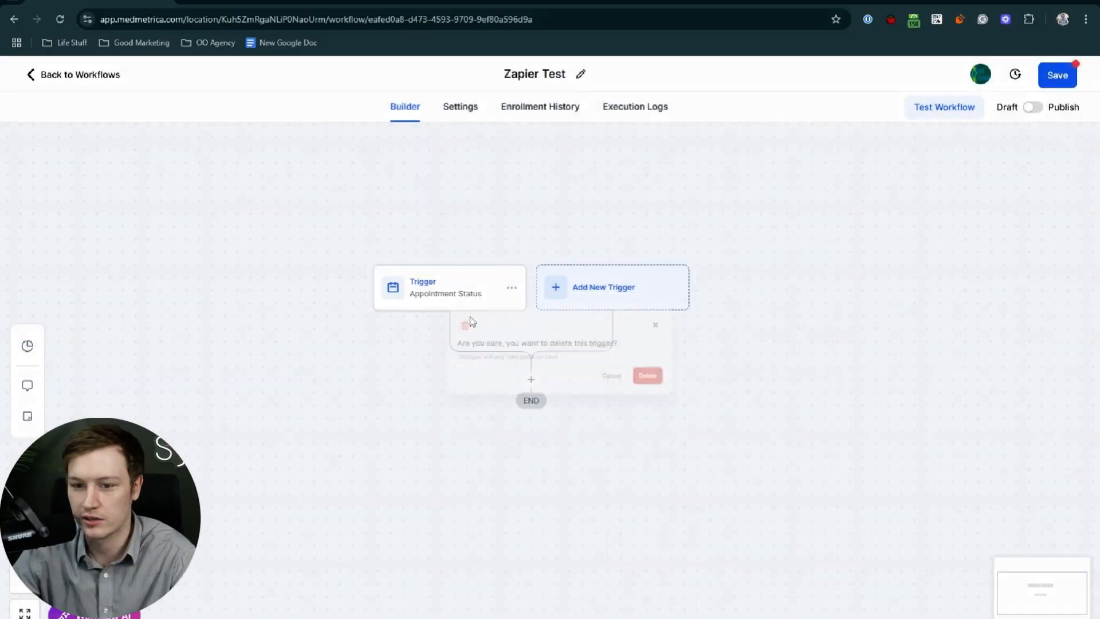
click(476, 298)
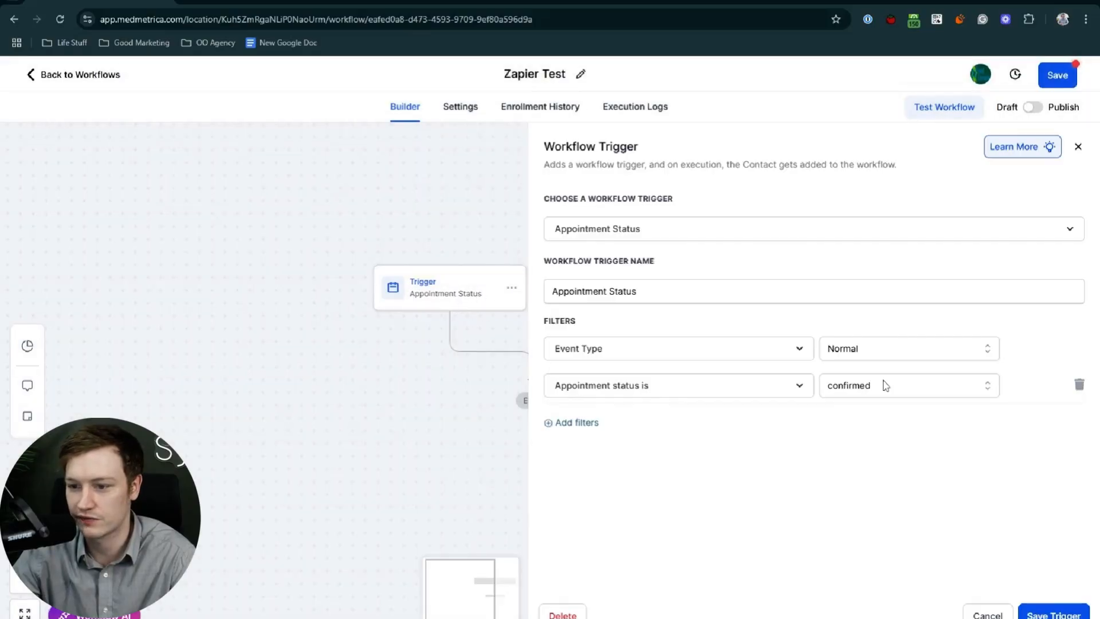
click(1052, 607)
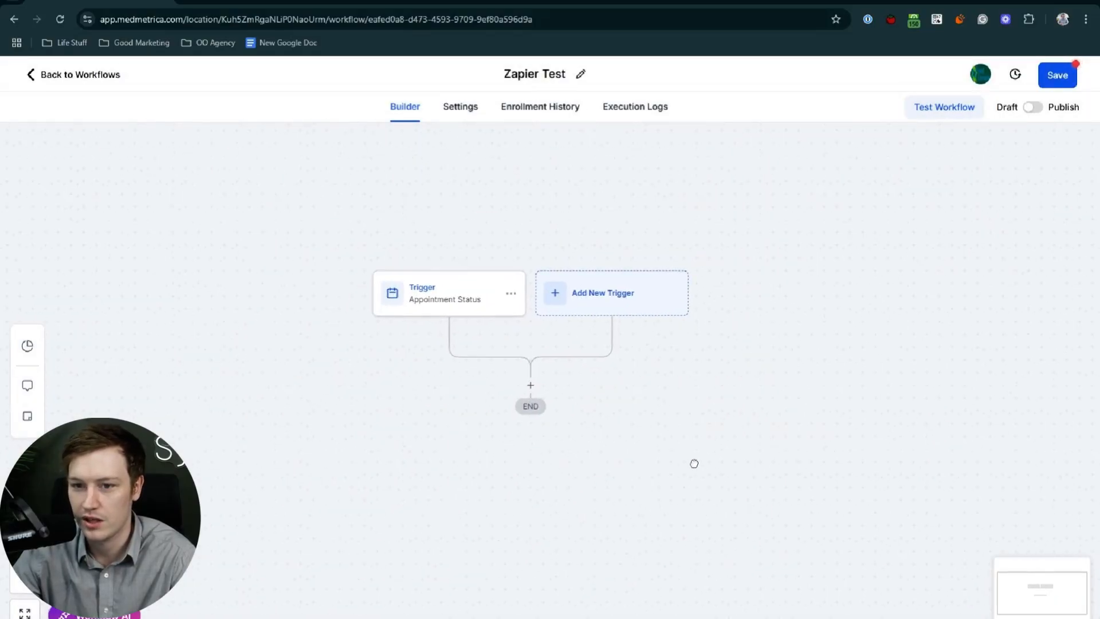
Add an action below the triggers, searching for "web" and choosing the standard Webhook action.
click(529, 385)
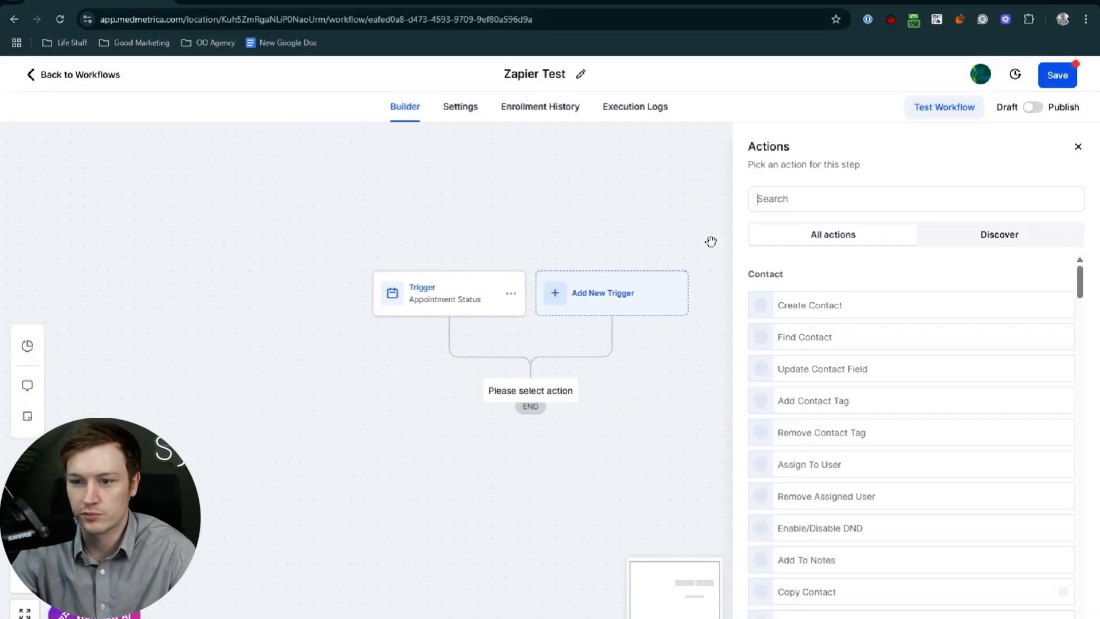
text(web)
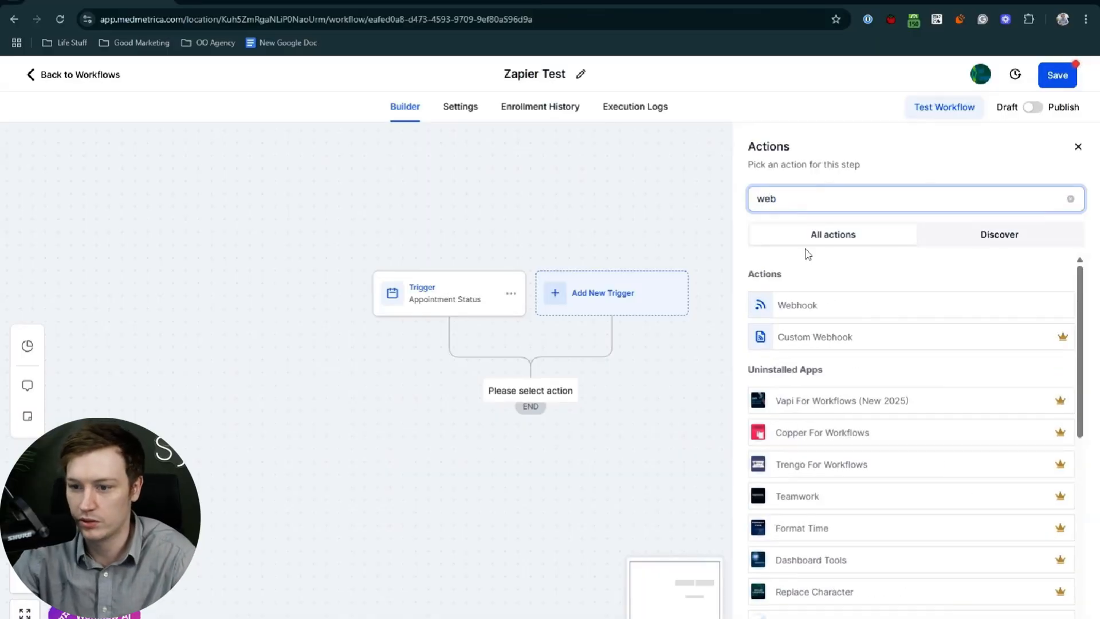
click(823, 305)
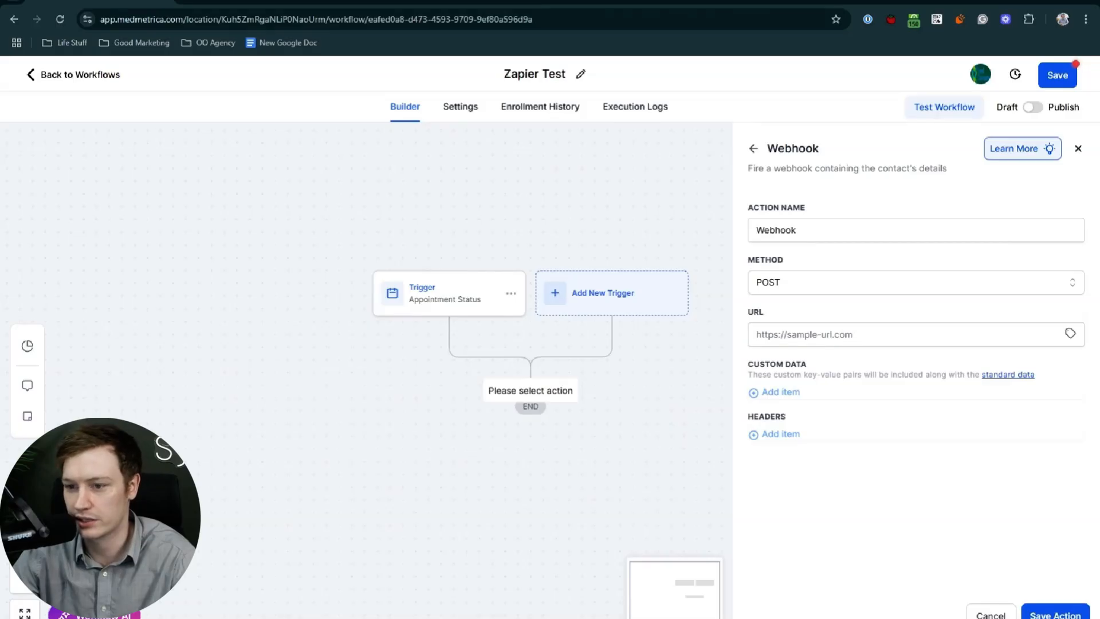
Switch to the untitled Zap in Zapier and change the first step's app from LeadConnector to Webhooks by Zapier.
click(224, 2)
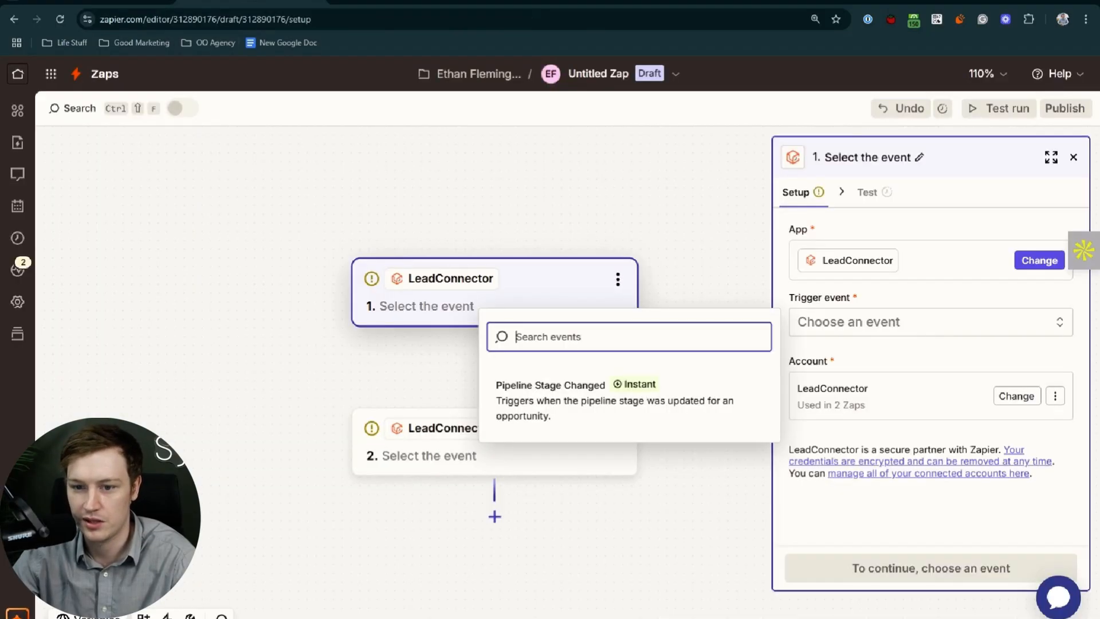
click(705, 216)
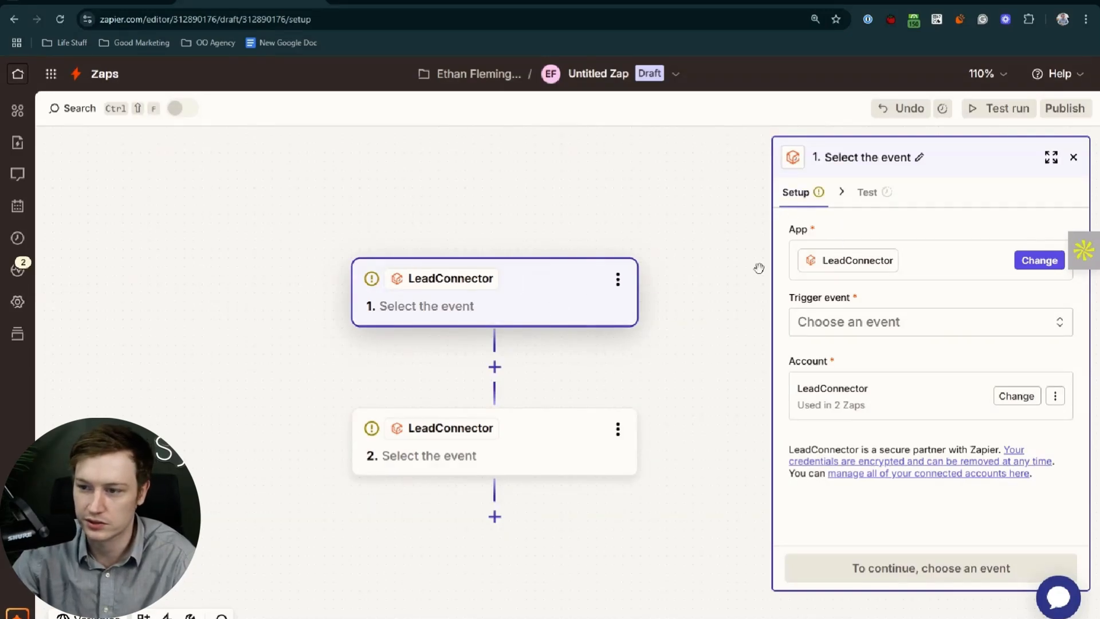
click(1038, 261)
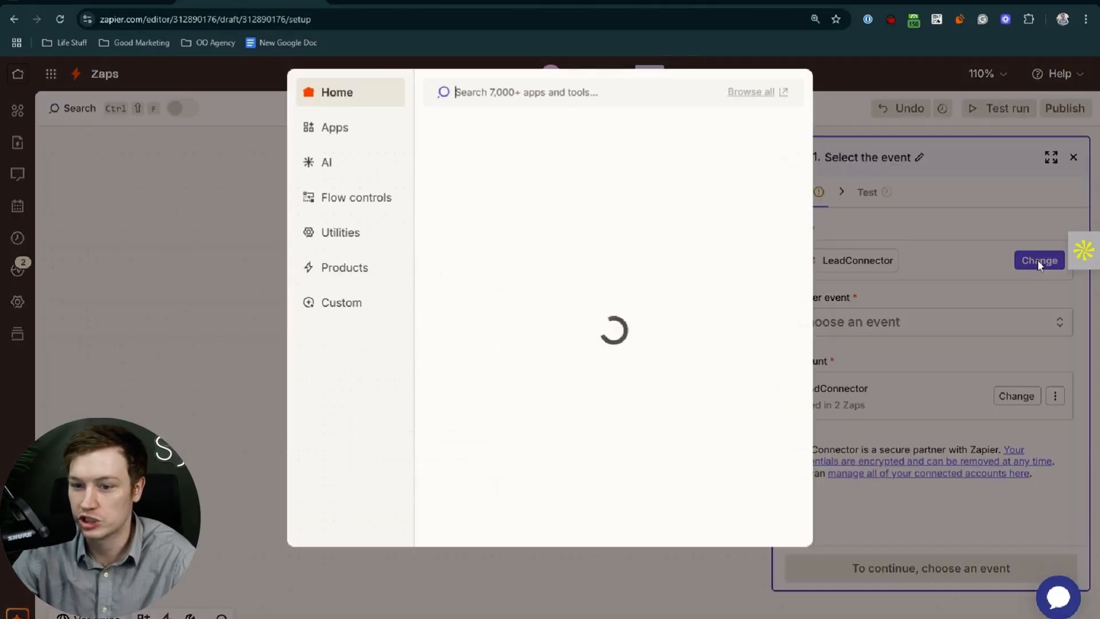
click(677, 159)
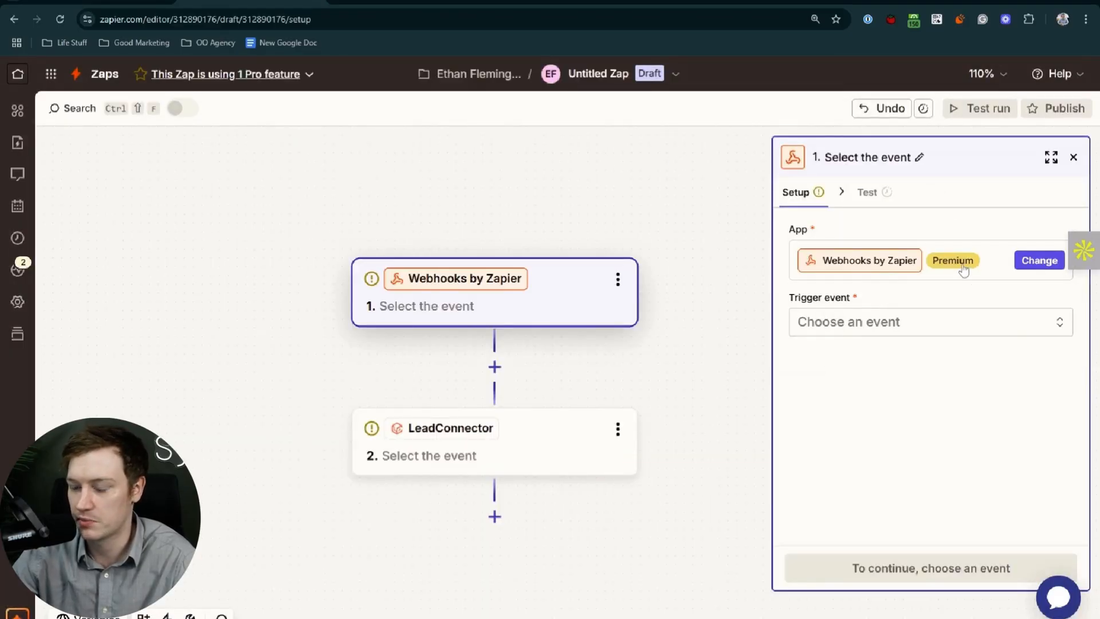
Set the webhook trigger event to Catch Hook and continue to its test stage, leaving the child key empty.
mouse_move(964, 269)
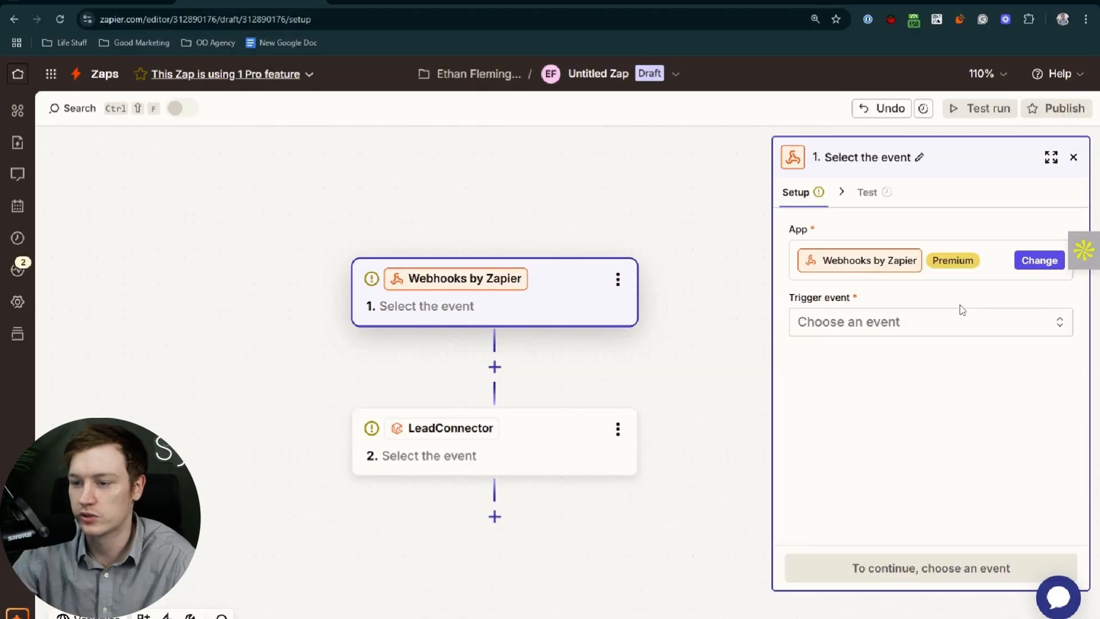
click(954, 325)
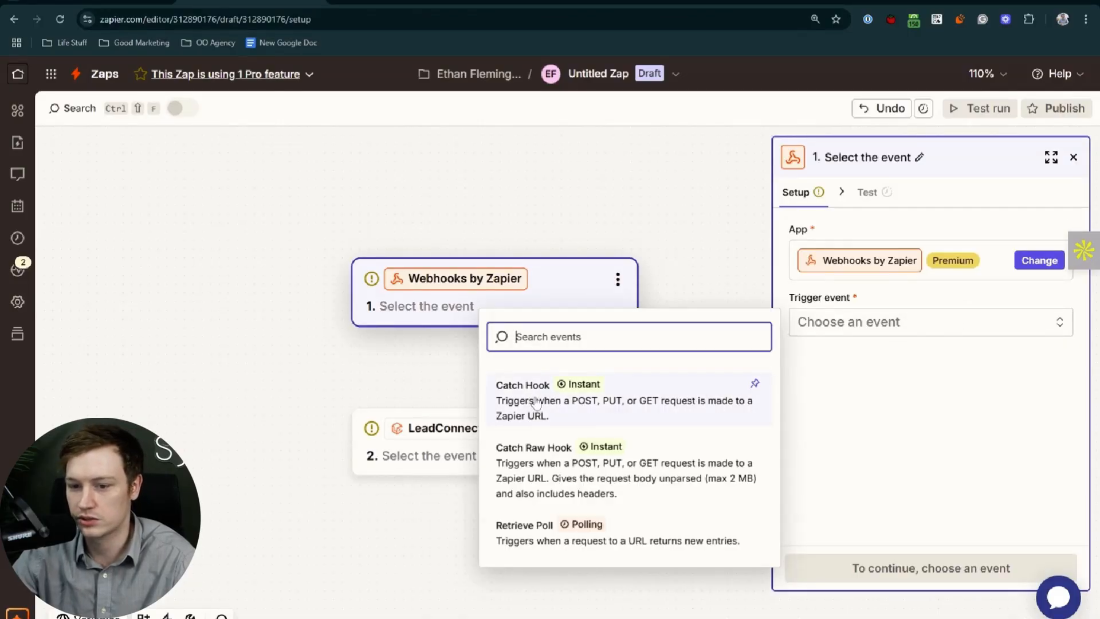
click(567, 406)
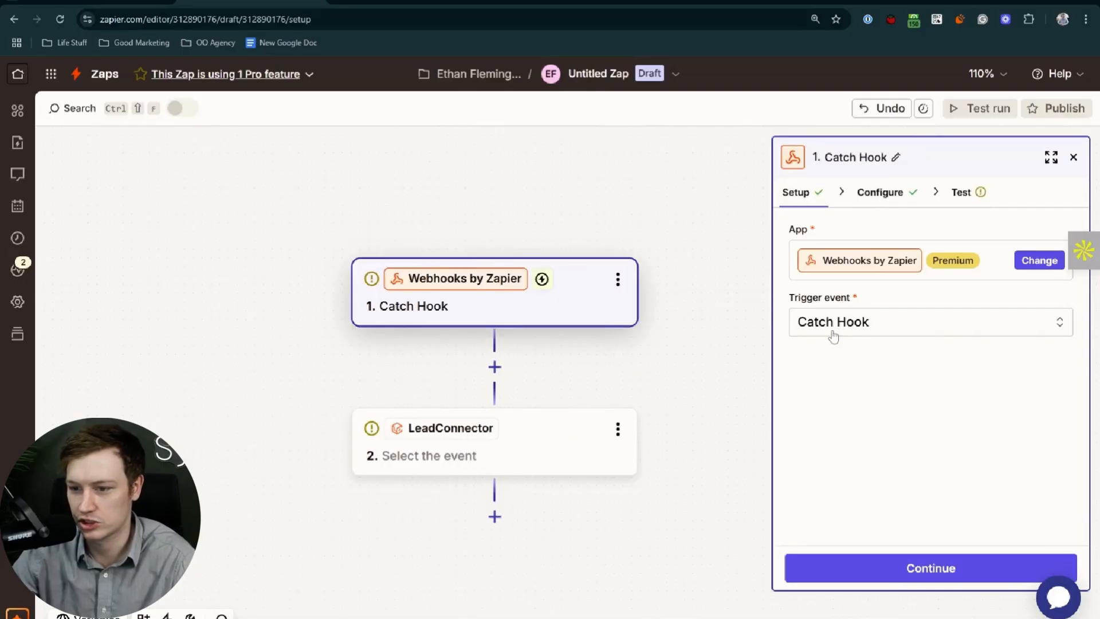
click(868, 572)
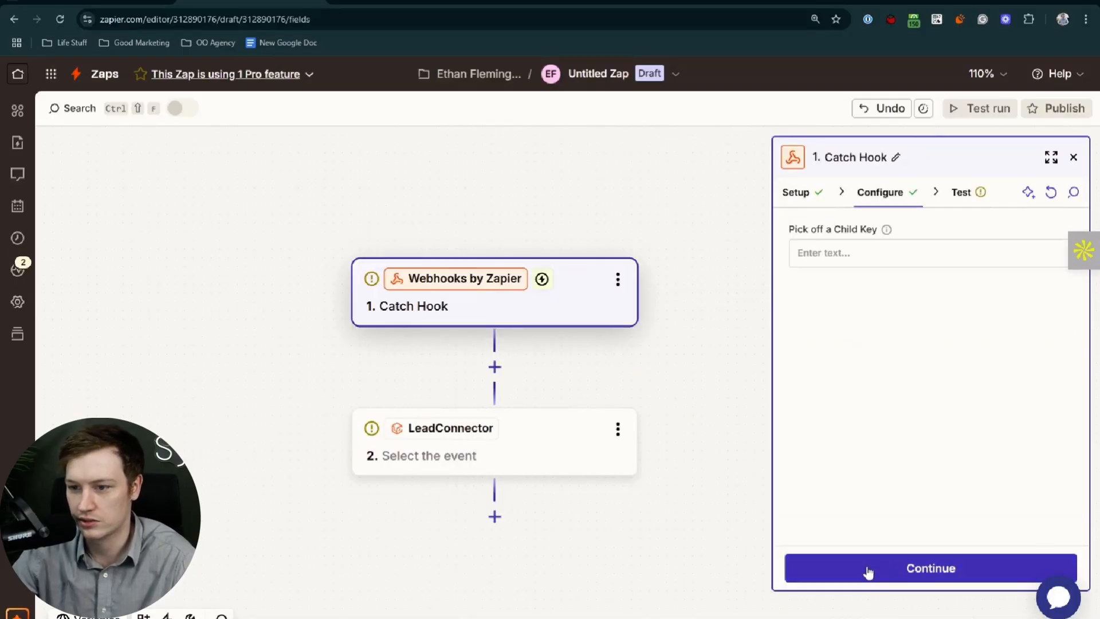
click(868, 572)
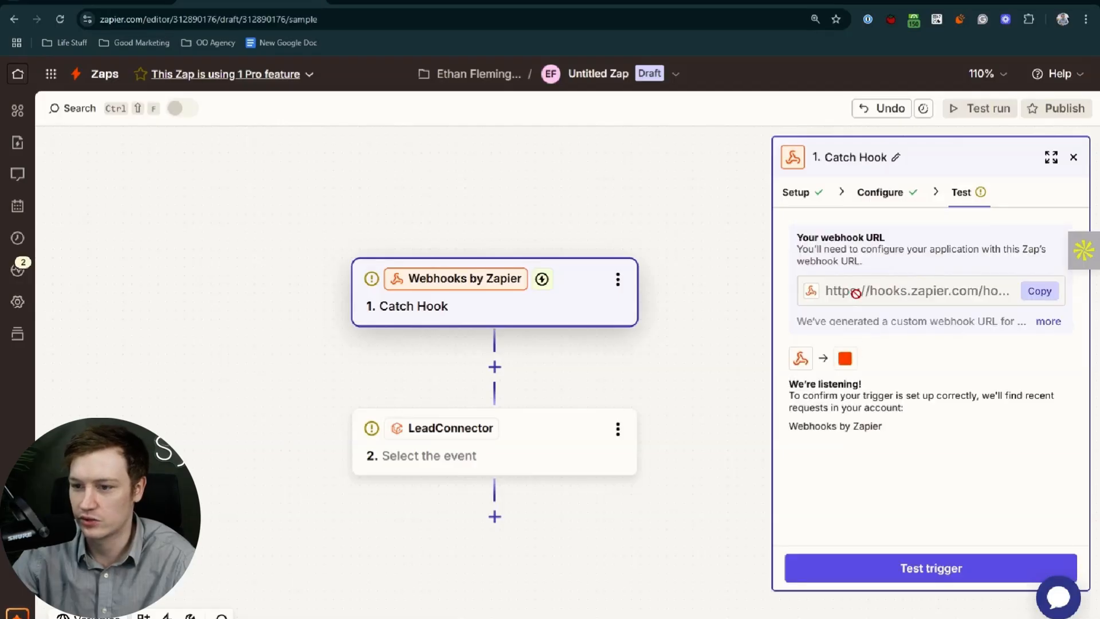
Copy the webhook URL generated for the Catch Hook trigger.
drag(832, 286, 981, 288)
click(982, 286)
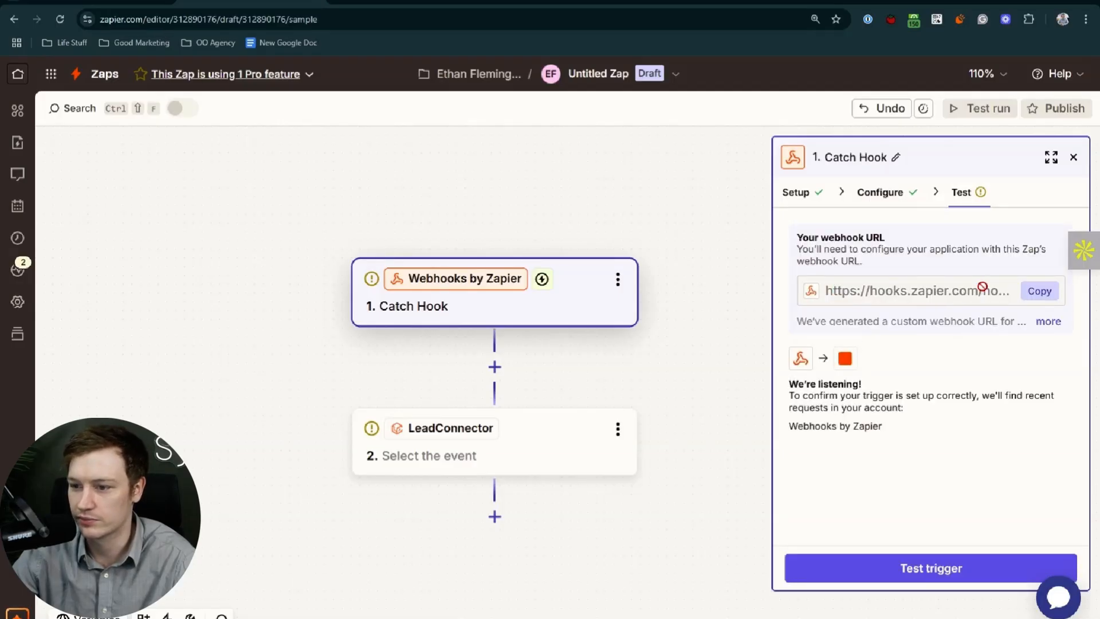
click(1040, 292)
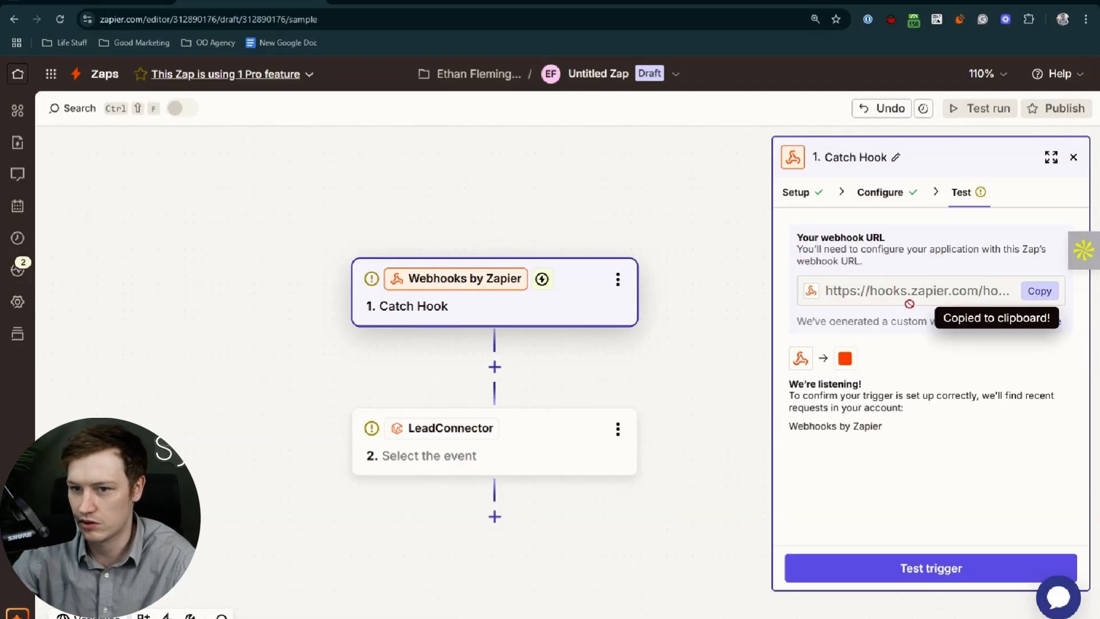
Return to the Zapier Test workflow, paste the copied URL into the Webhook action, and save the action and workflow.
click(138, 2)
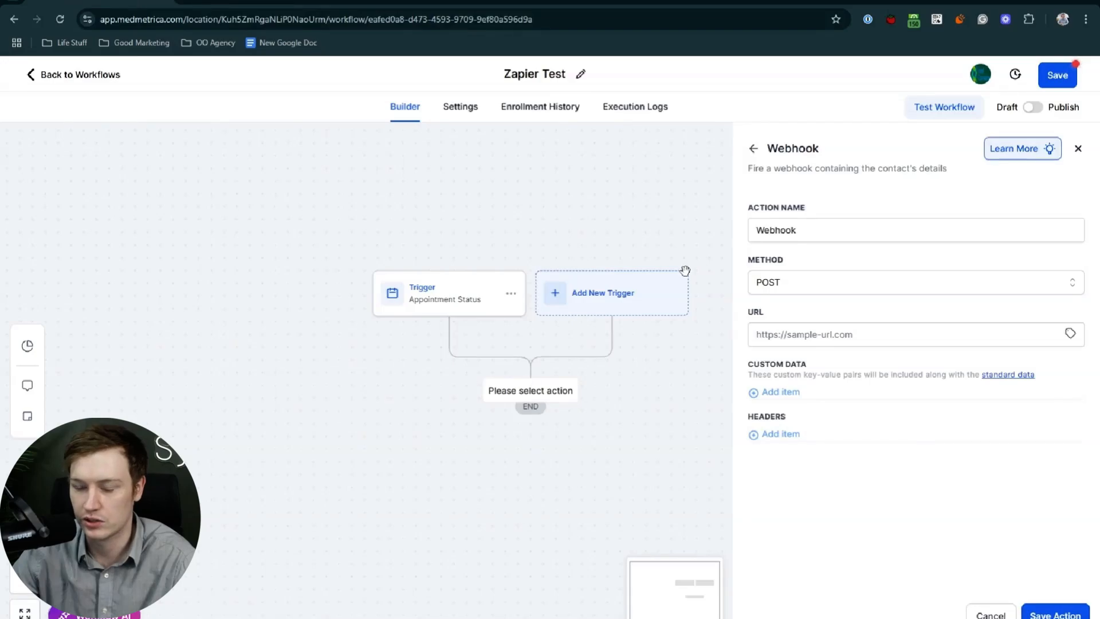
click(859, 334)
key(ctrl+v)
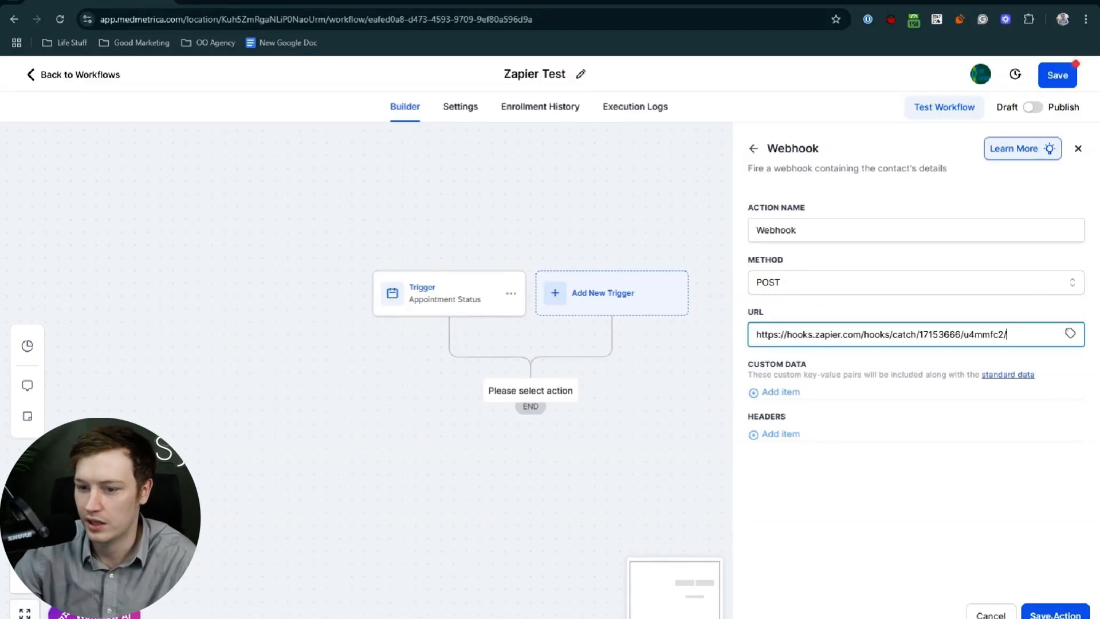
click(1055, 614)
click(1057, 75)
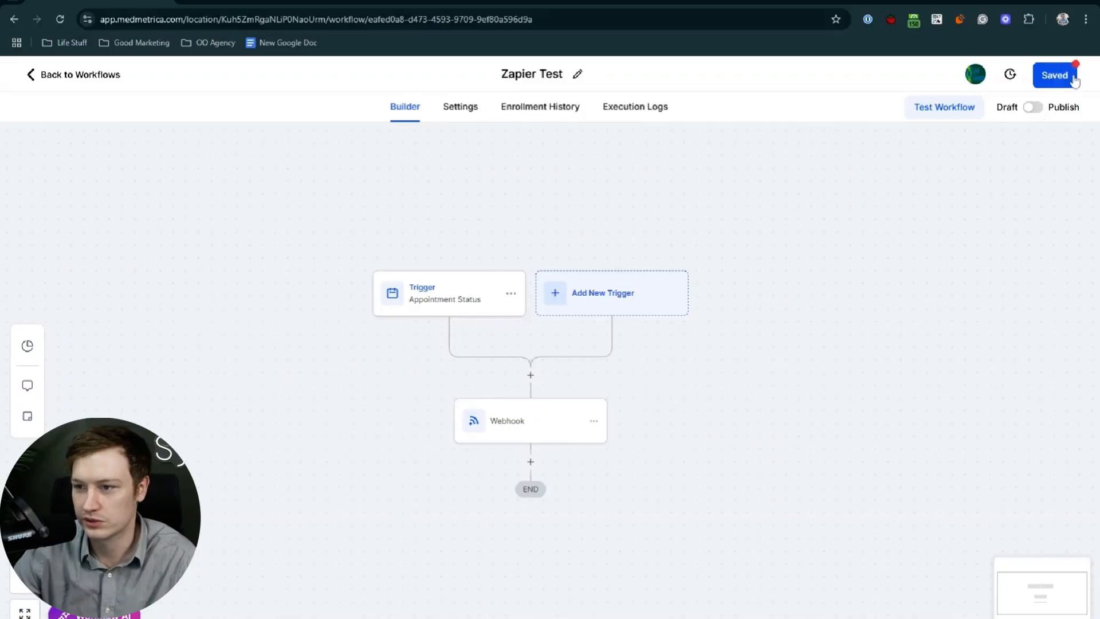
Rename the appointment trigger as "Appointment Status is confirmed" and save both the trigger and the workflow.
click(454, 294)
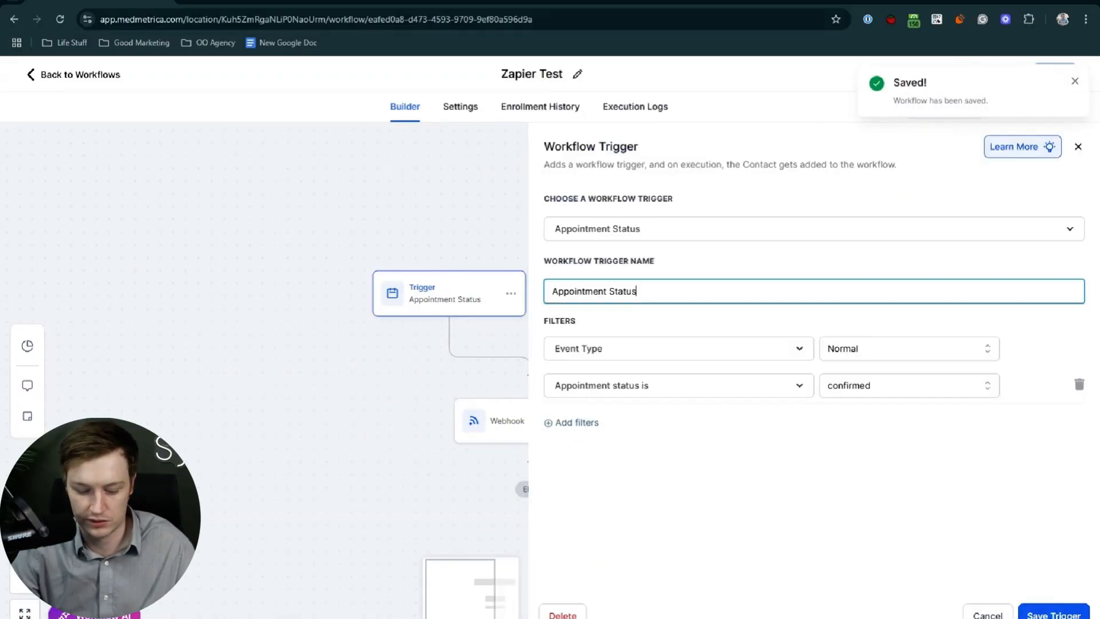
text(is confirmed)
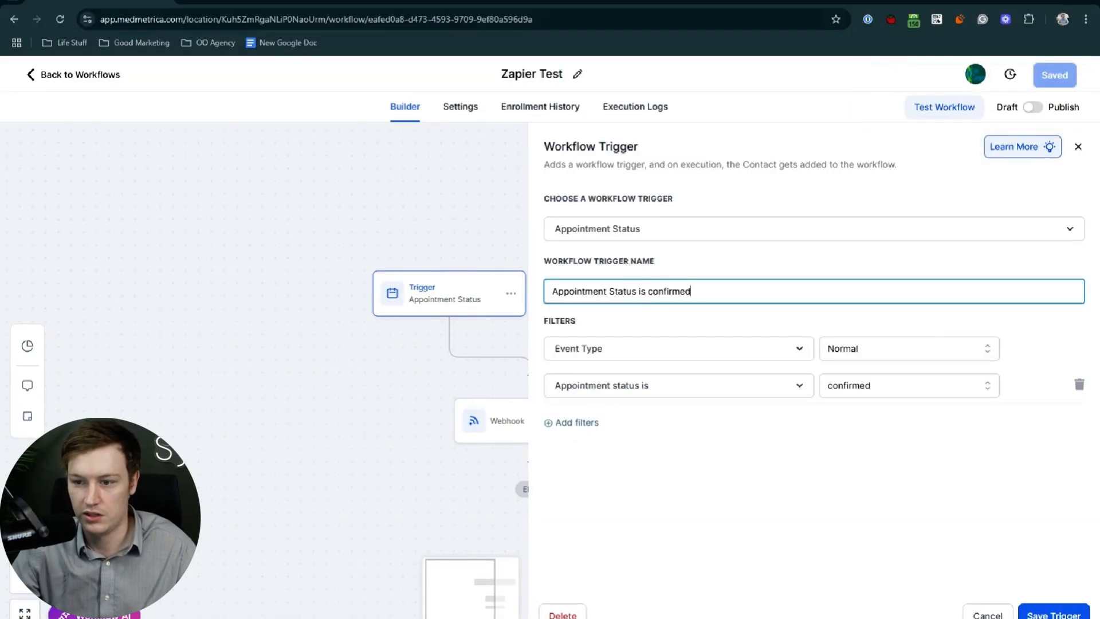
click(1053, 615)
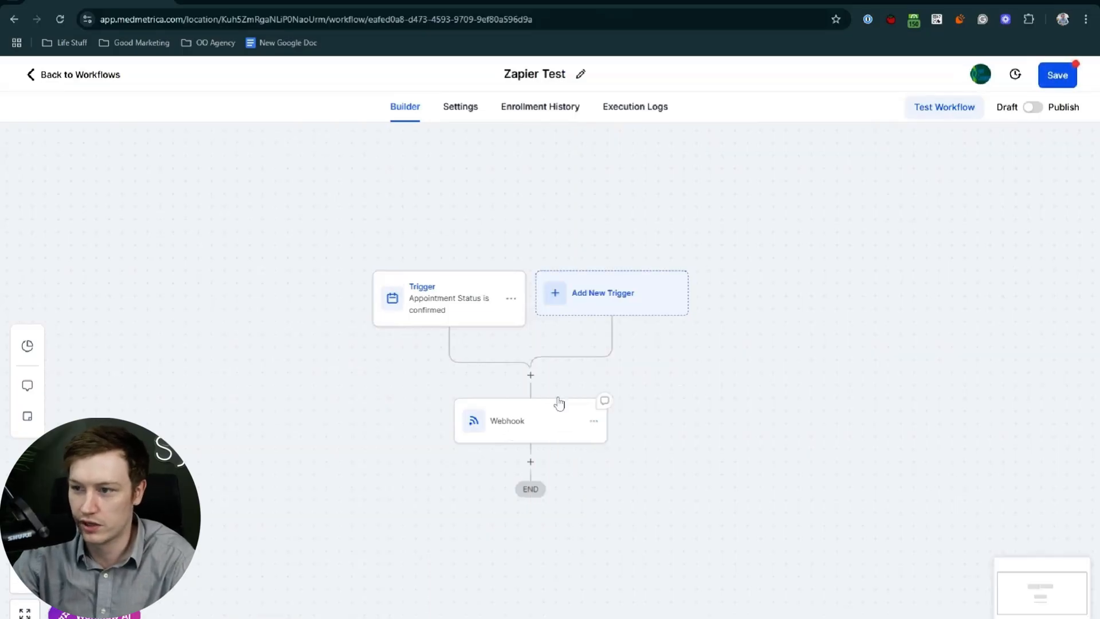
click(1070, 81)
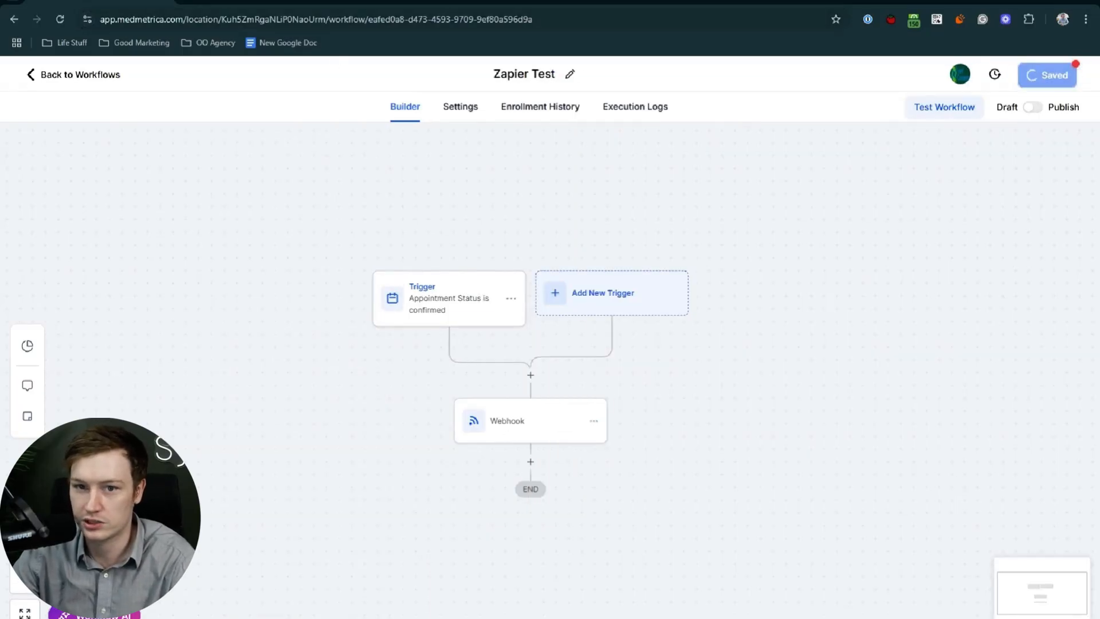
Check the Catch Hook test stage in Zapier and return to the Zapier Test workflow.
click(255, 2)
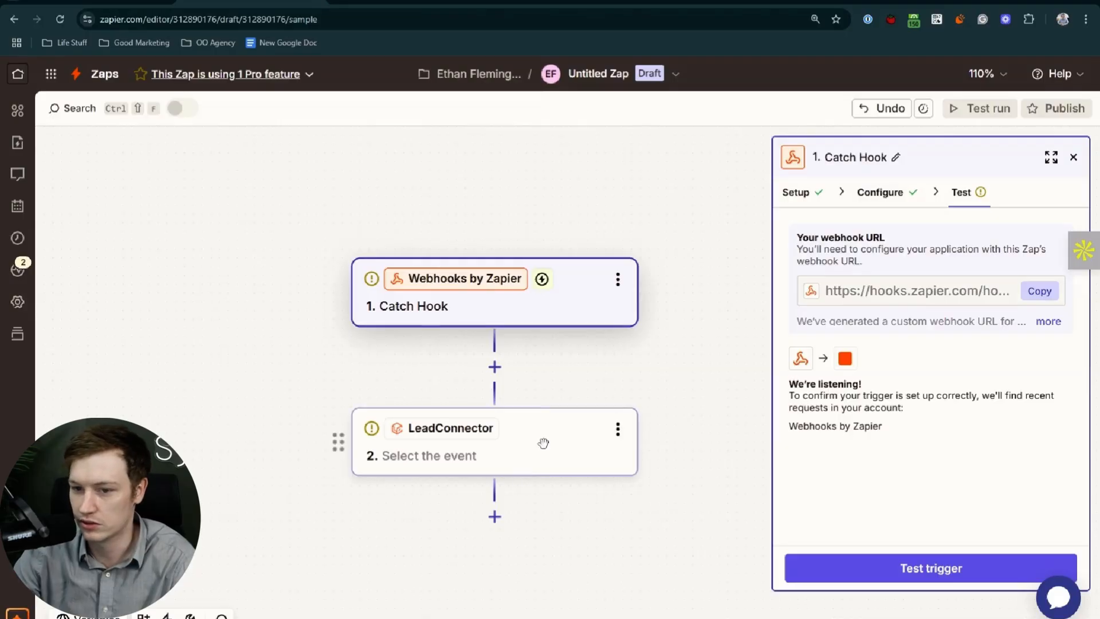
click(114, 5)
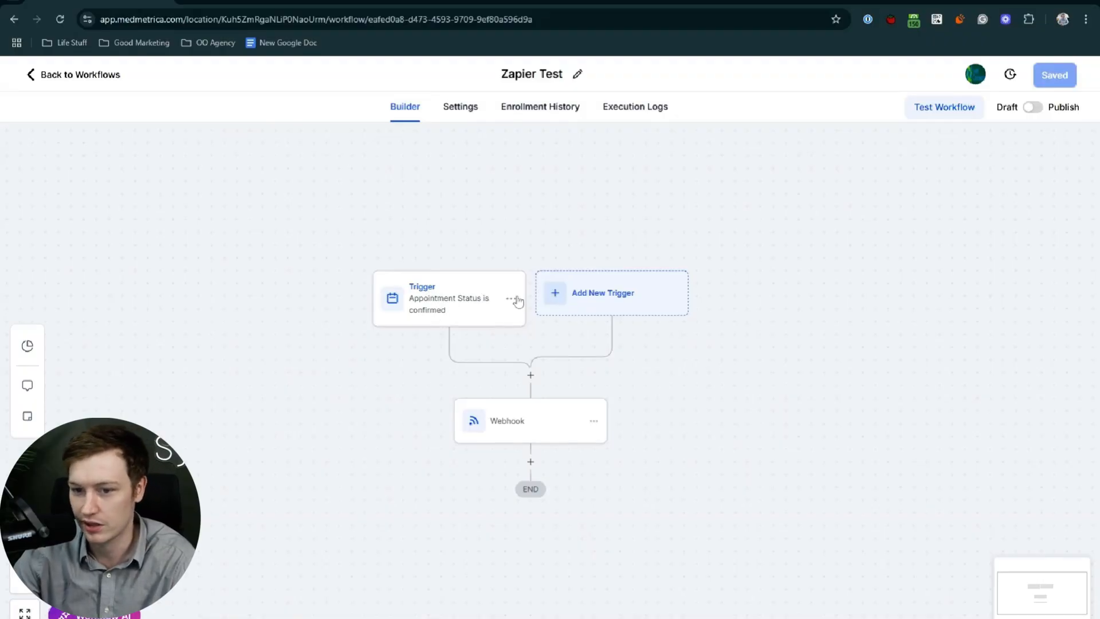
Browse the full list of available workflow triggers and close it without adding one.
click(618, 299)
scroll(860, 425, down, 3)
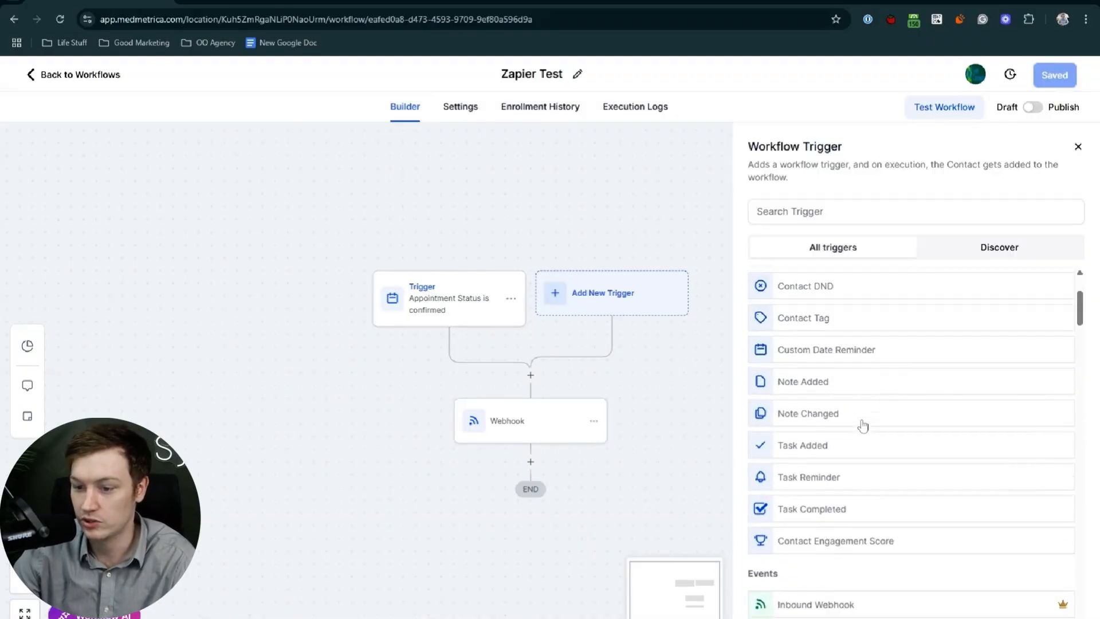
scroll(861, 427, up, 1)
scroll(861, 427, down, 10)
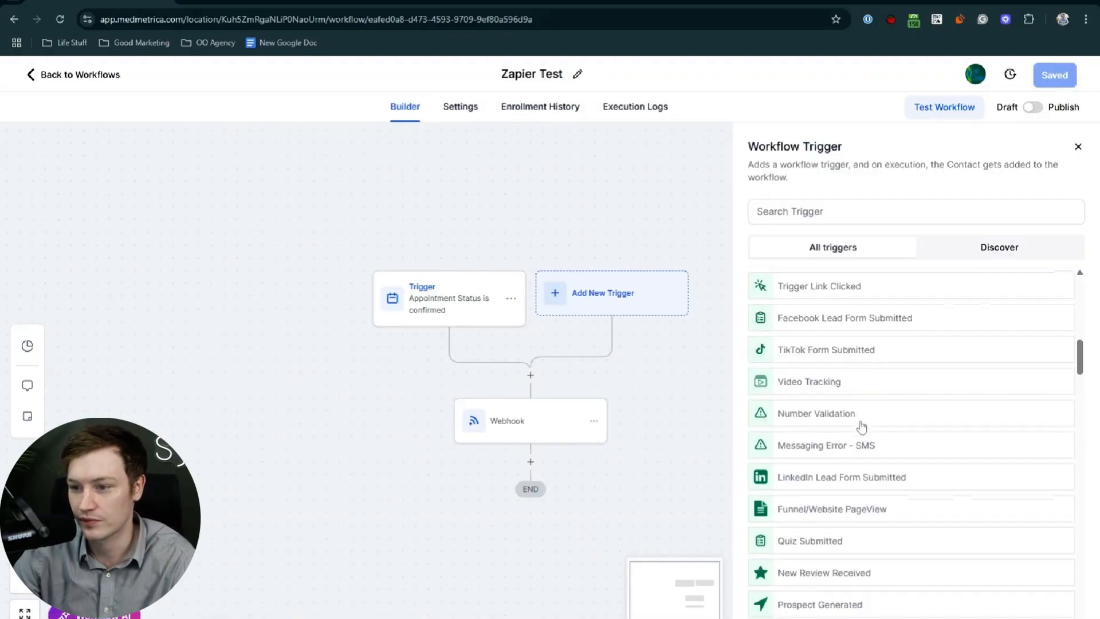
scroll(861, 427, down, 15)
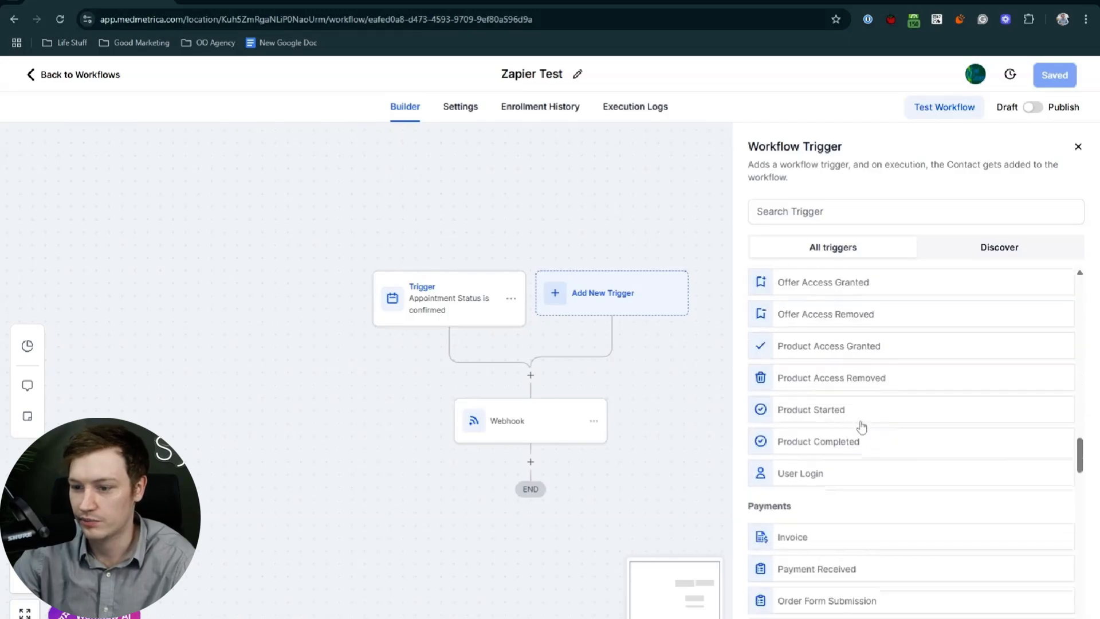
scroll(861, 427, down, 15)
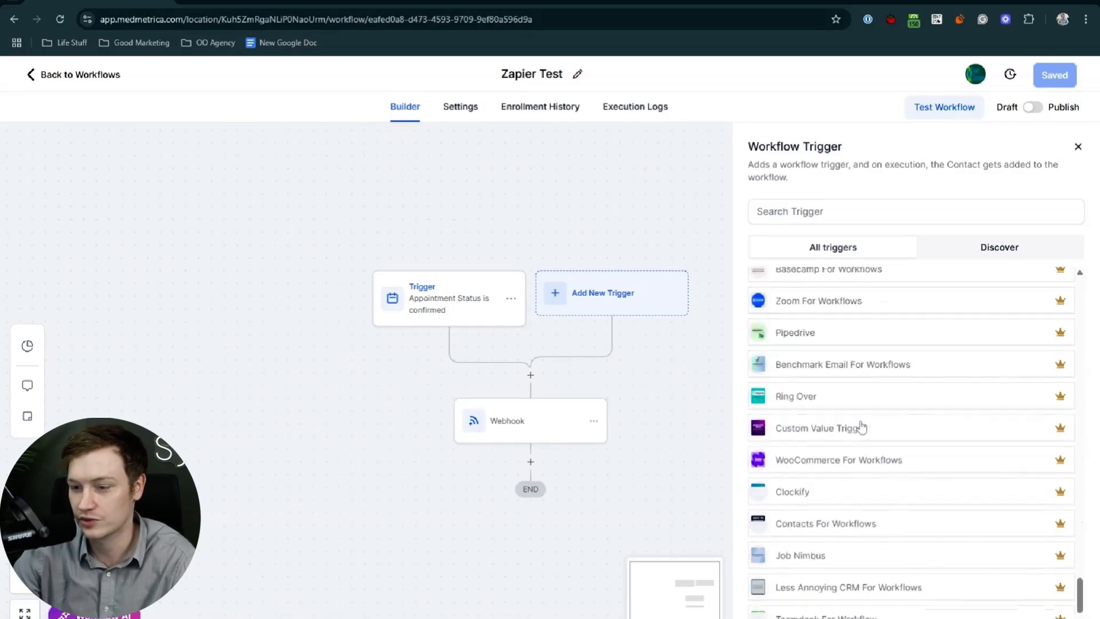
scroll(861, 427, up, 20)
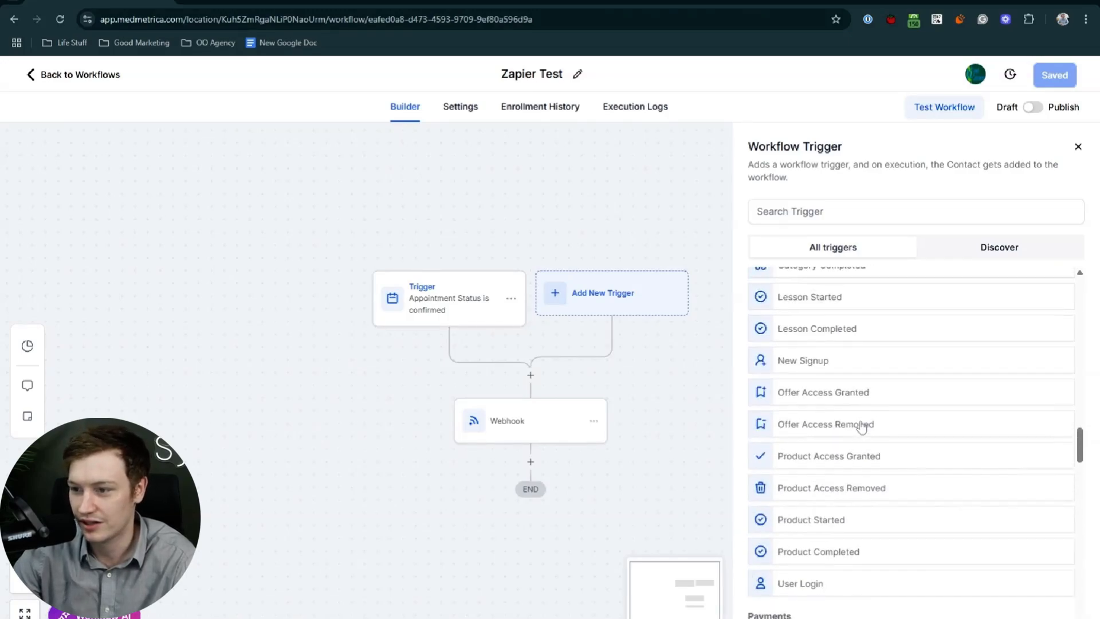
scroll(861, 427, up, 15)
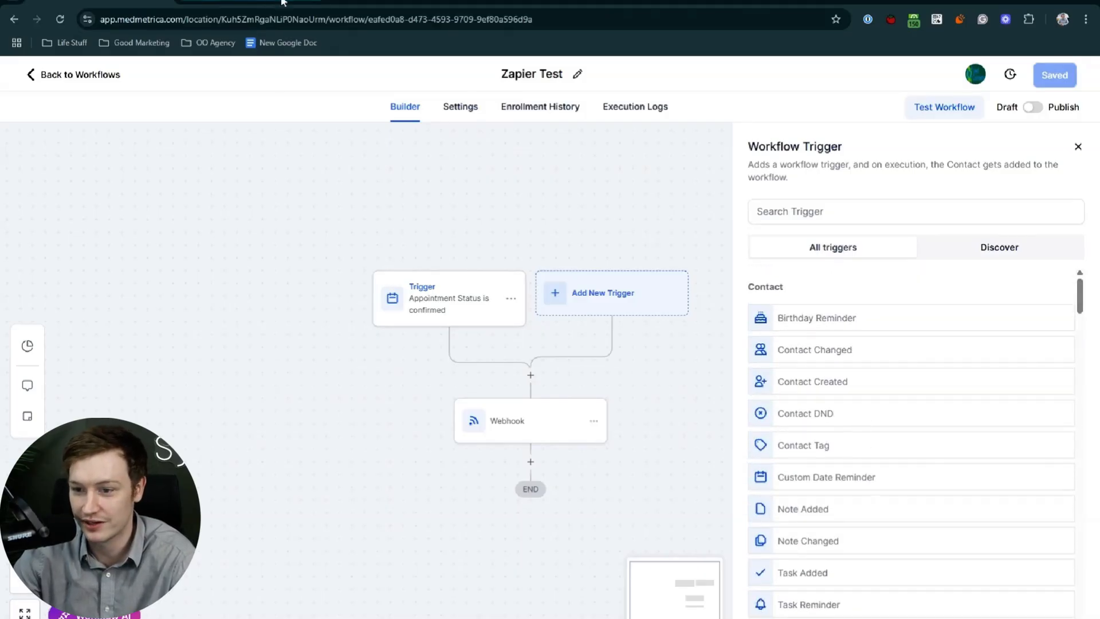
scroll(848, 498, down, 10)
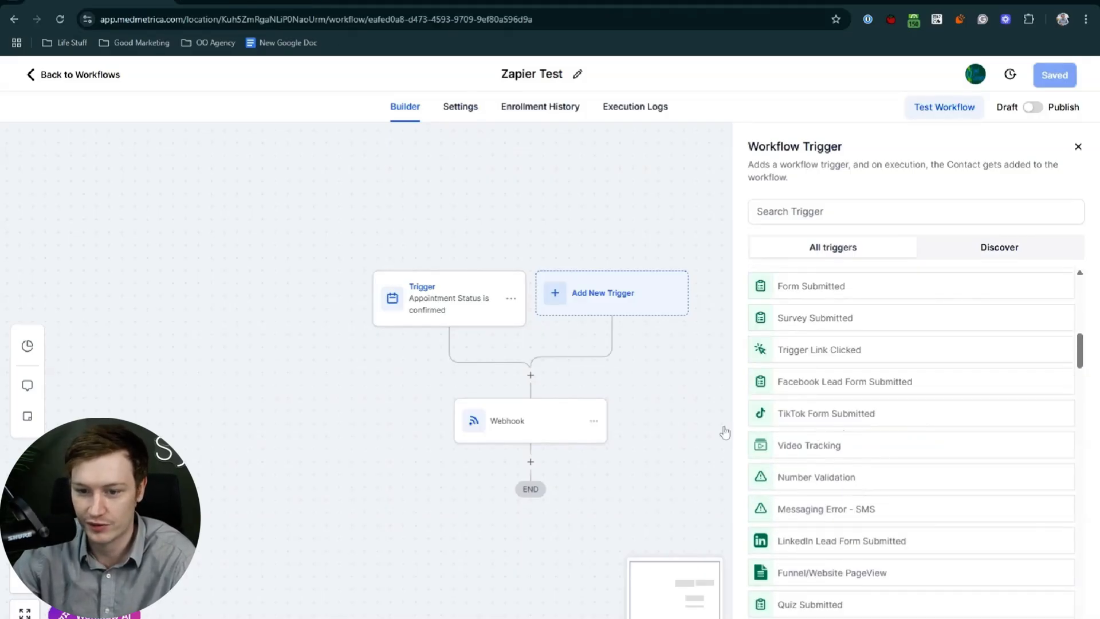
click(1077, 147)
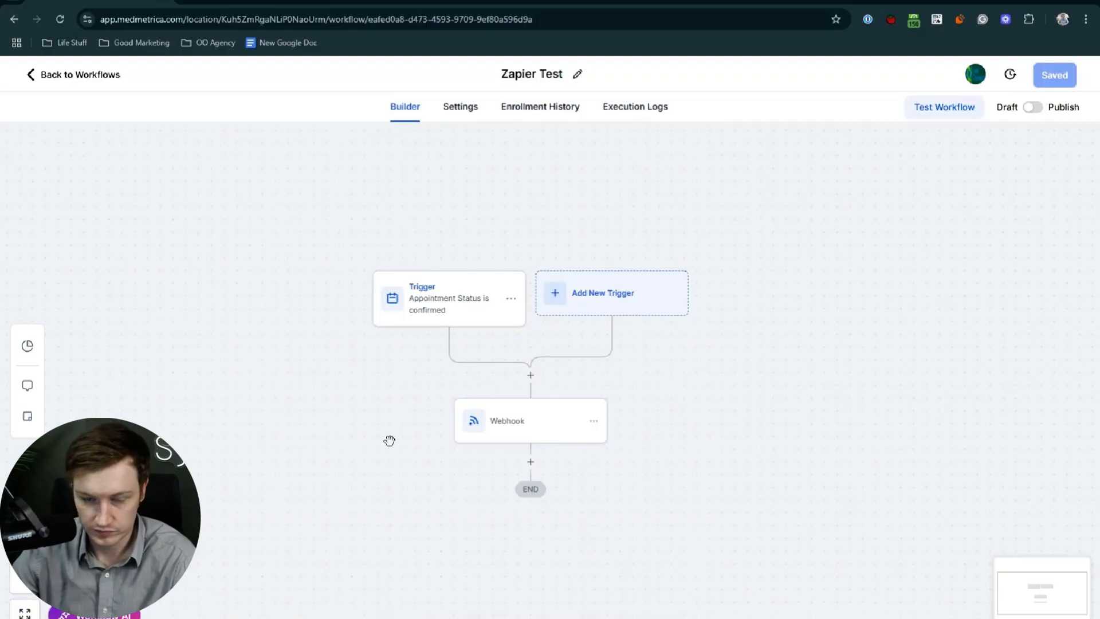
Switch to Zapier and run a test of the Catch Hook trigger.
click(250, 2)
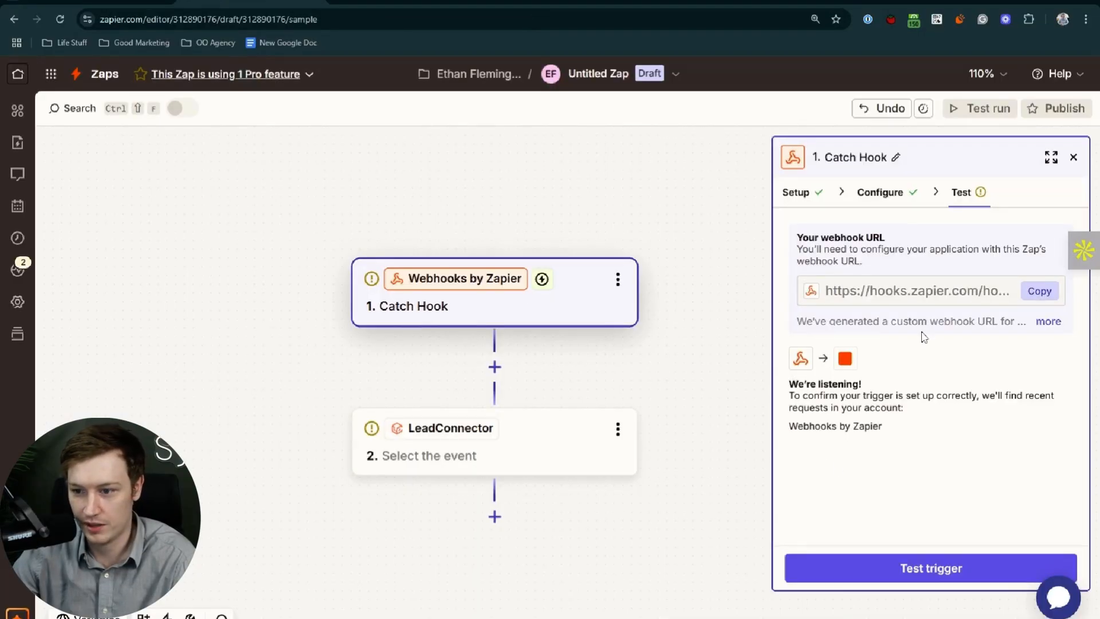
click(914, 556)
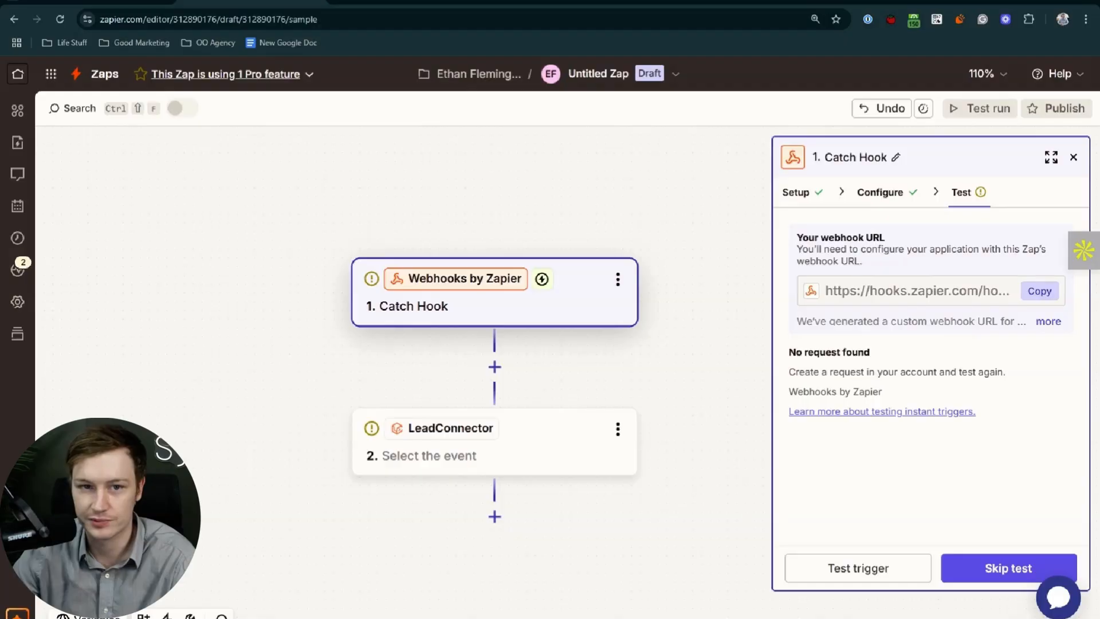
Open the account's calendar view in a separate browser tab and publish the Zapier Test workflow.
click(103, 5)
key(F5)
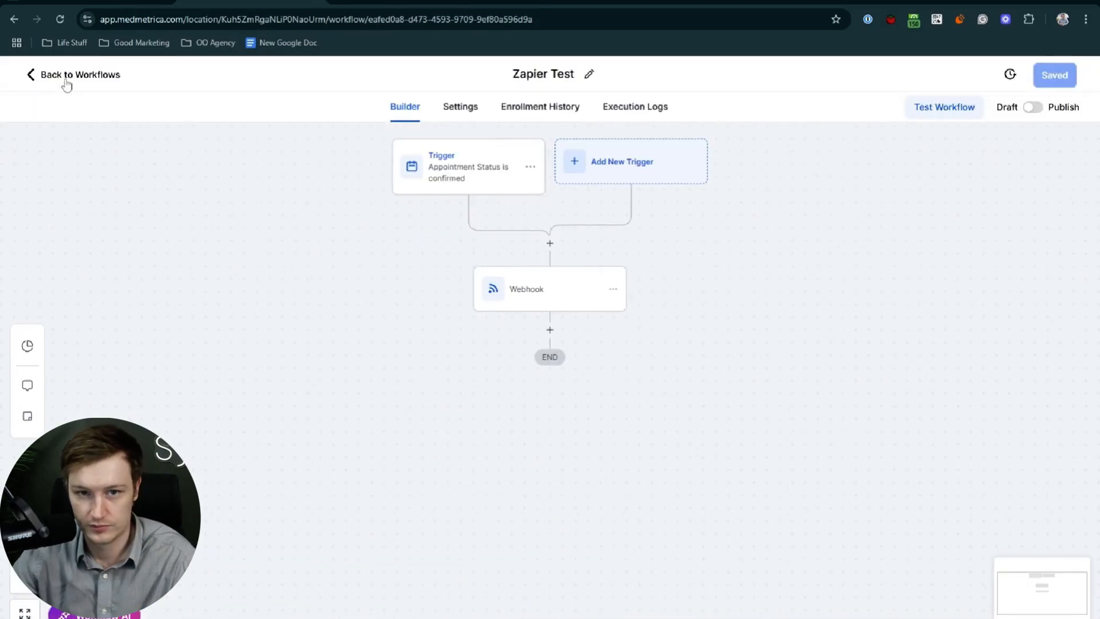
click(66, 80)
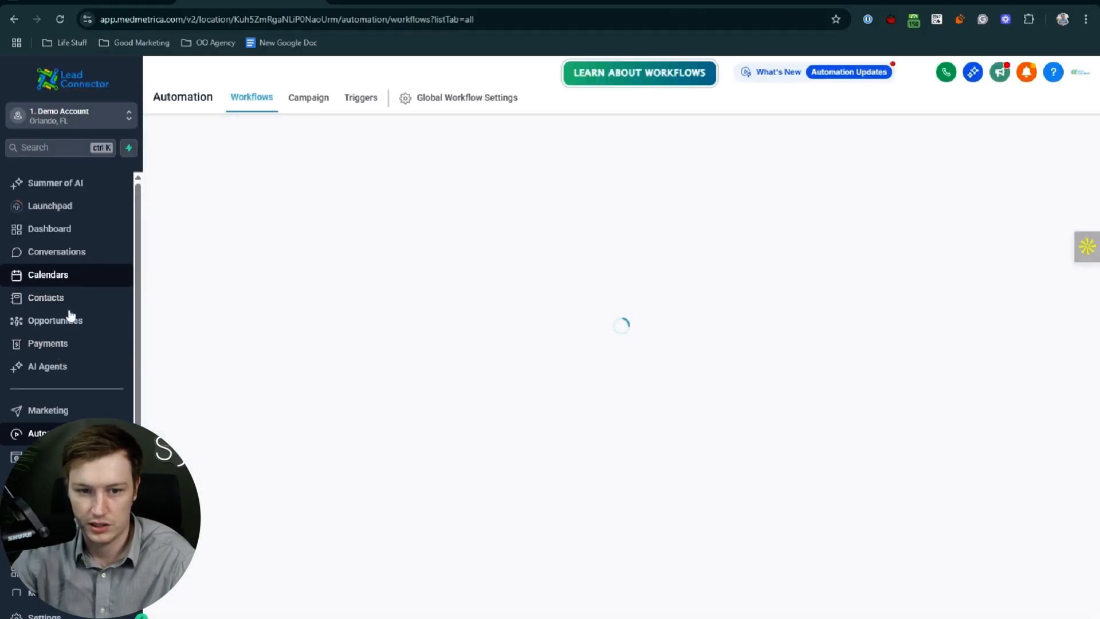
click(67, 280)
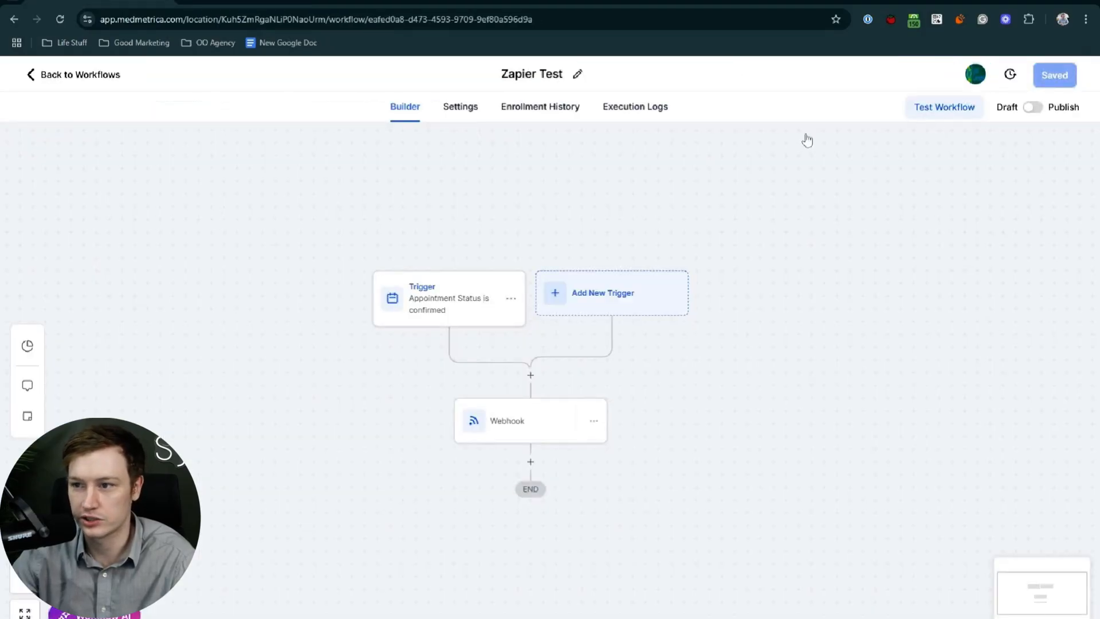
click(1033, 107)
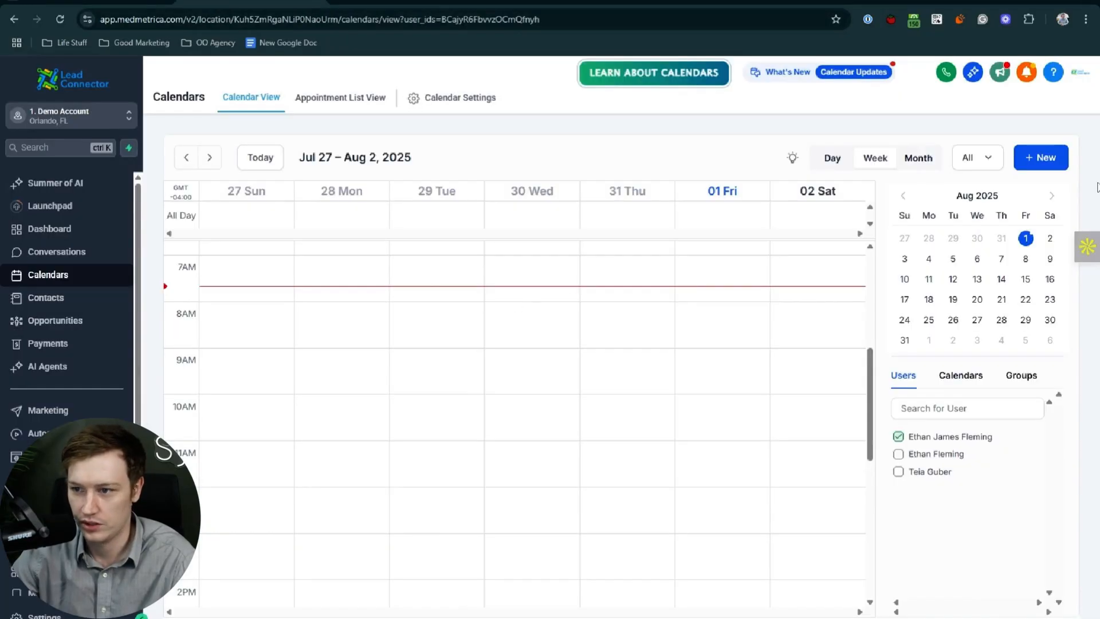
Start a new appointment in the calendar, search contacts for "test", and select the first listed contact.
click(1052, 164)
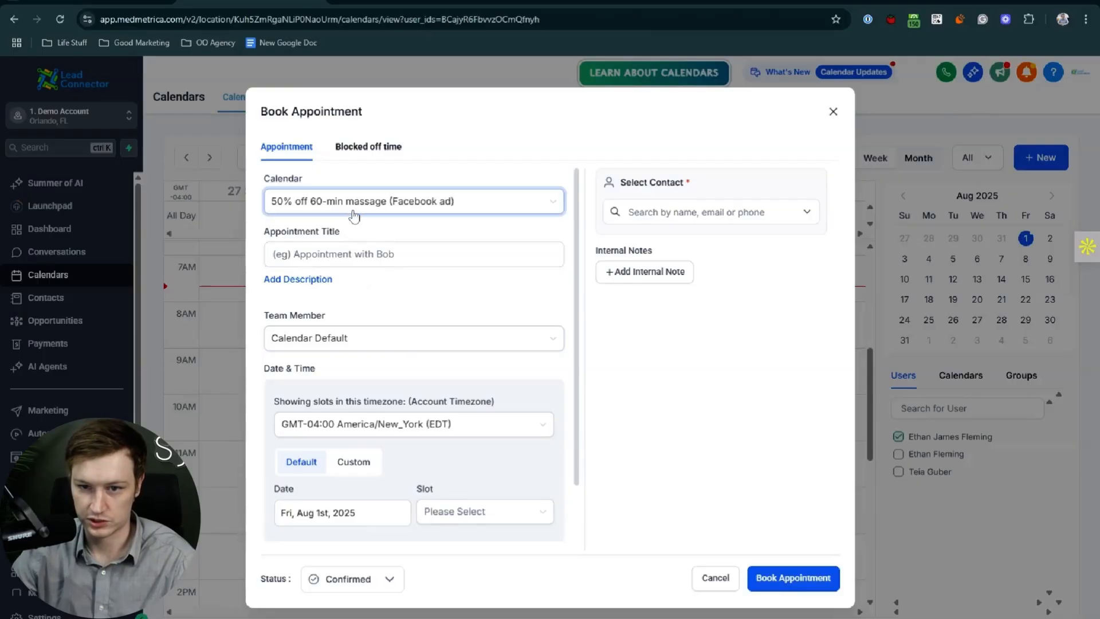
scroll(415, 479, down, 2)
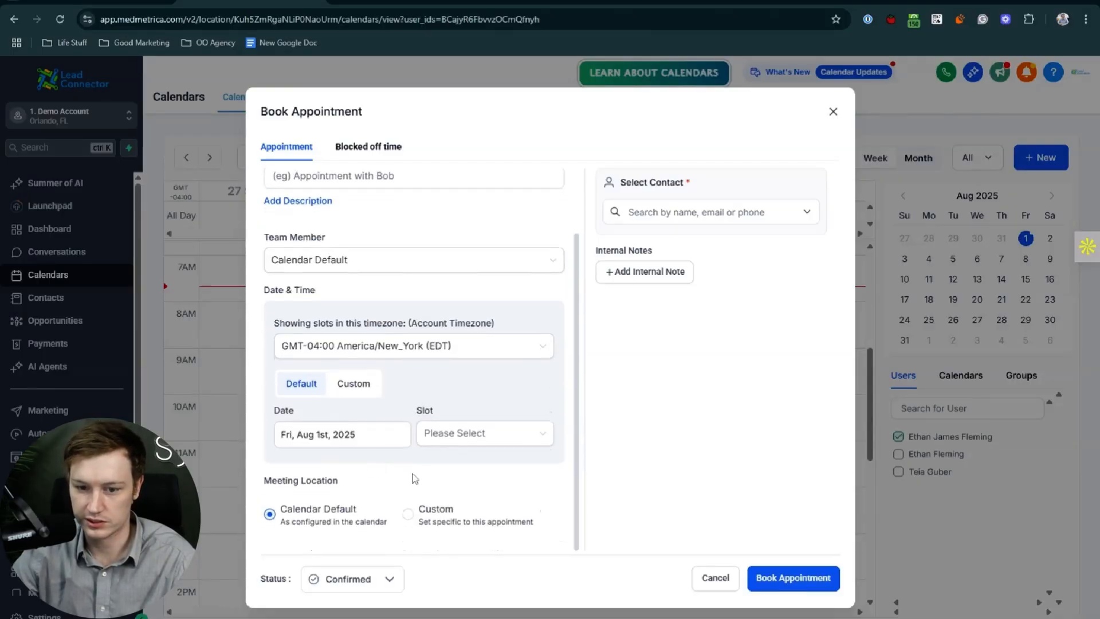
click(687, 212)
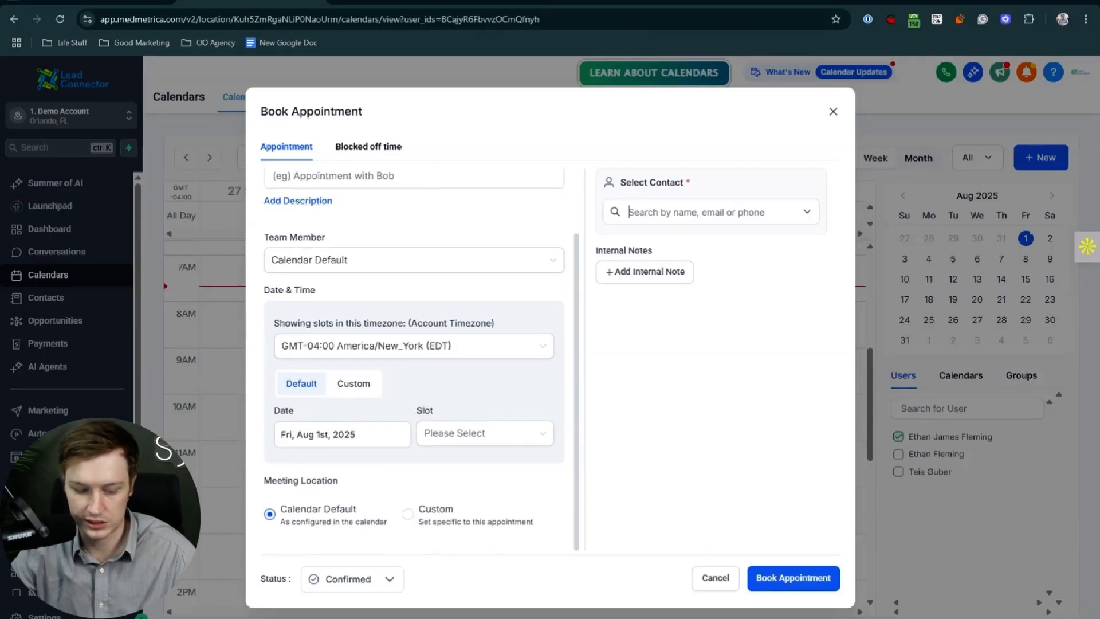
text(test)
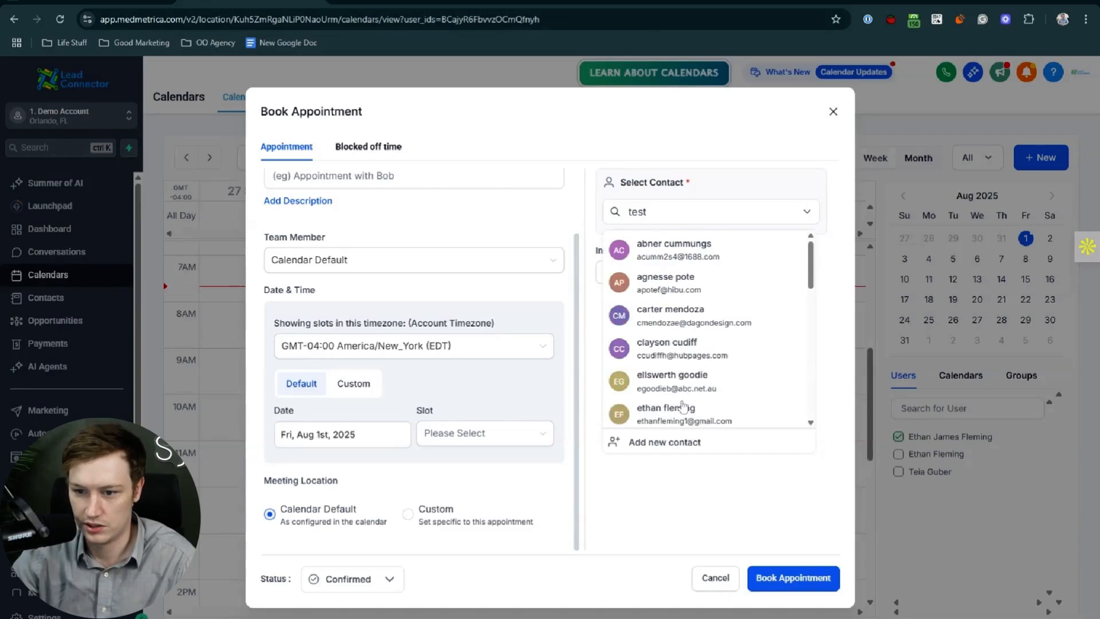
scroll(694, 368, down, 6)
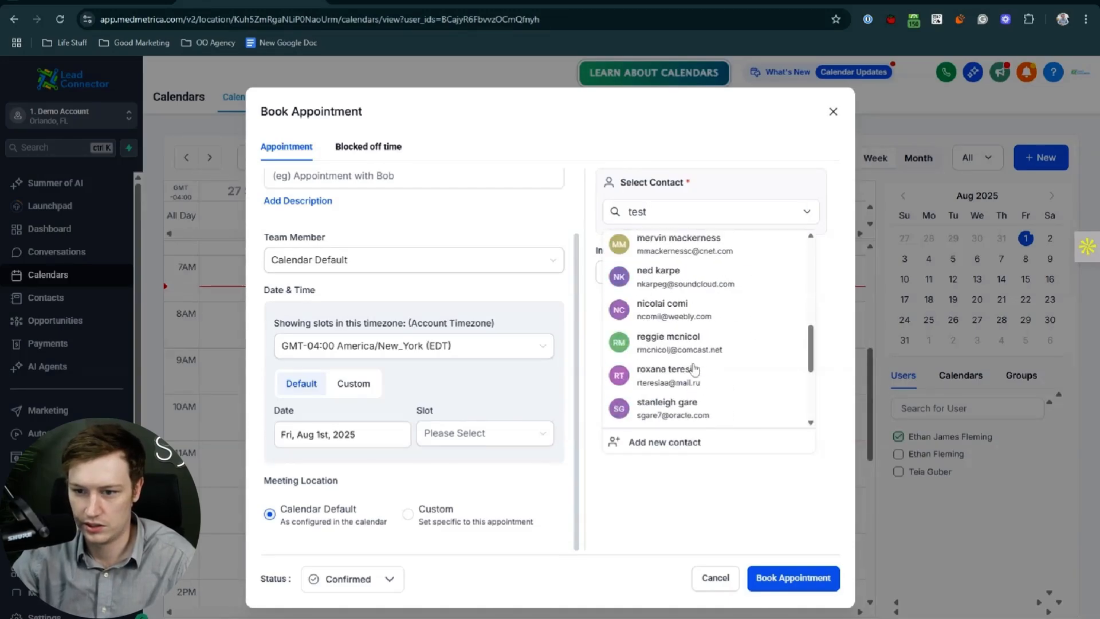
scroll(695, 368, down, 3)
scroll(694, 369, up, 8)
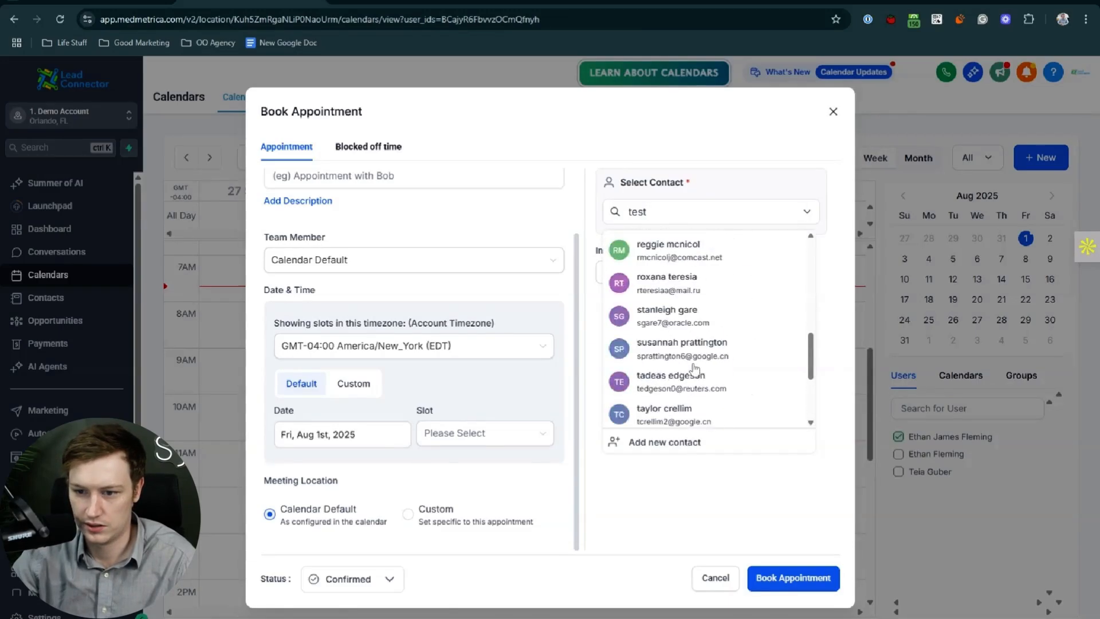
click(664, 250)
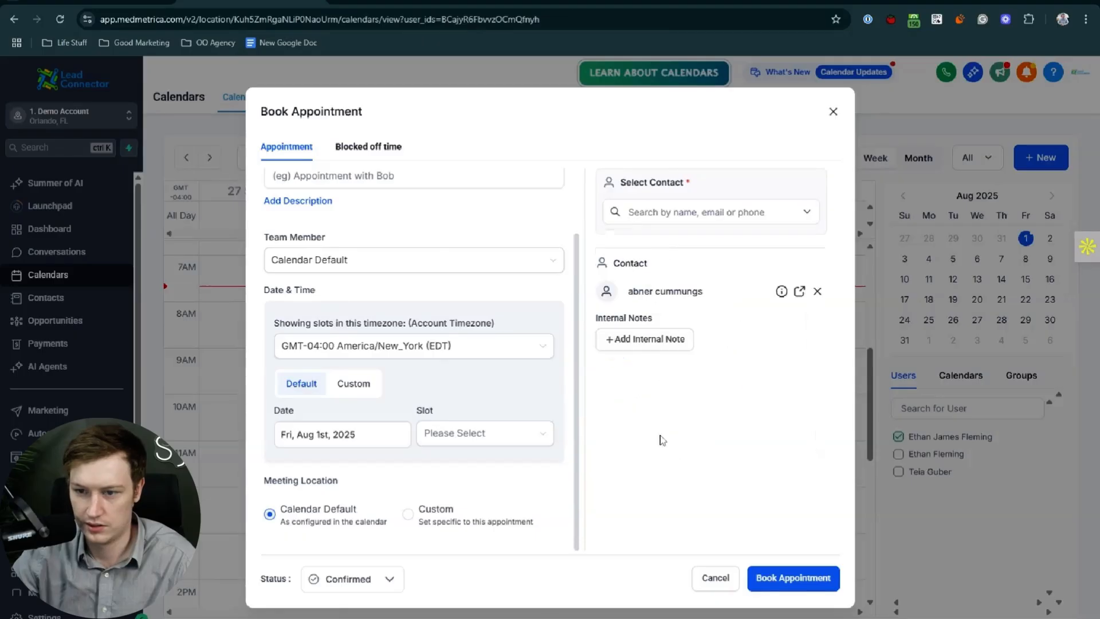
Switch the appointment to a custom time and try to book it on the 50% off 60-min massage (Facebook ad) calendar.
click(779, 579)
click(480, 441)
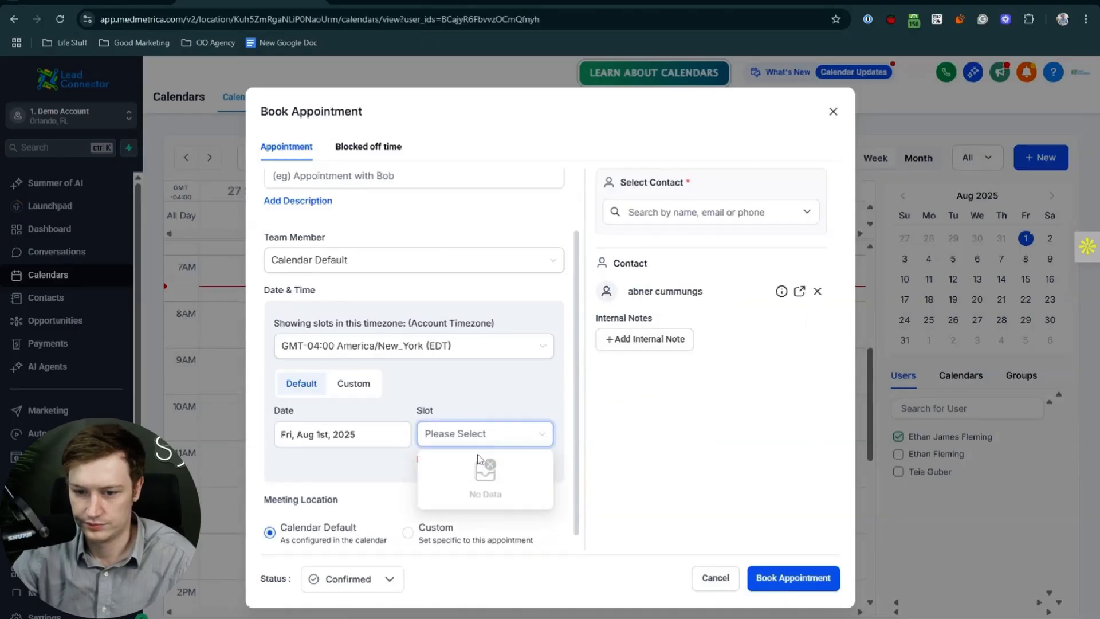
click(353, 389)
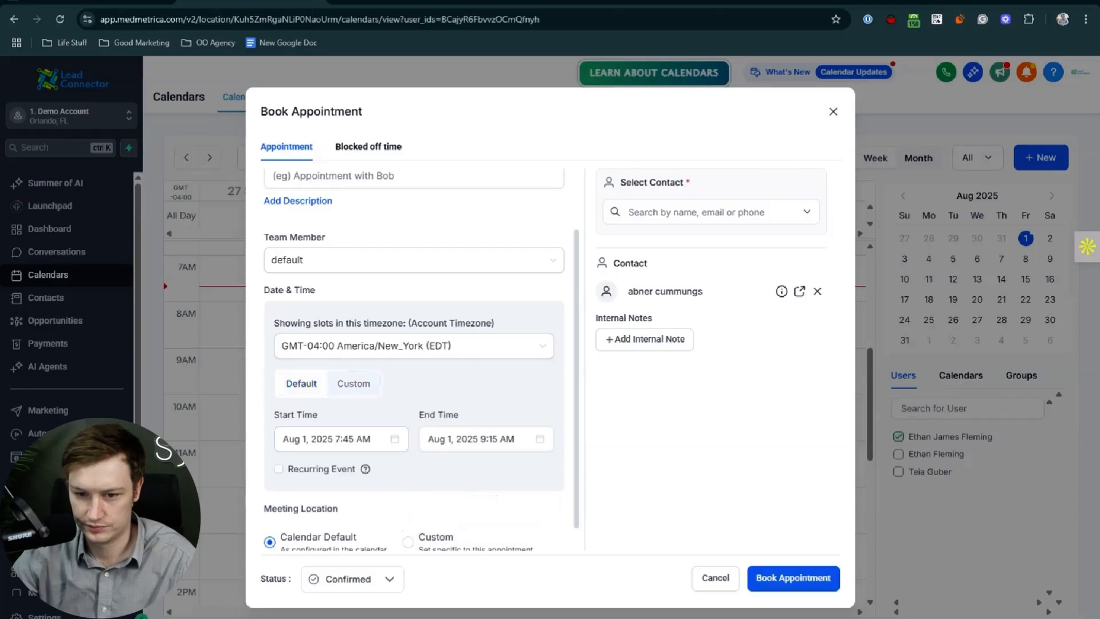
click(791, 572)
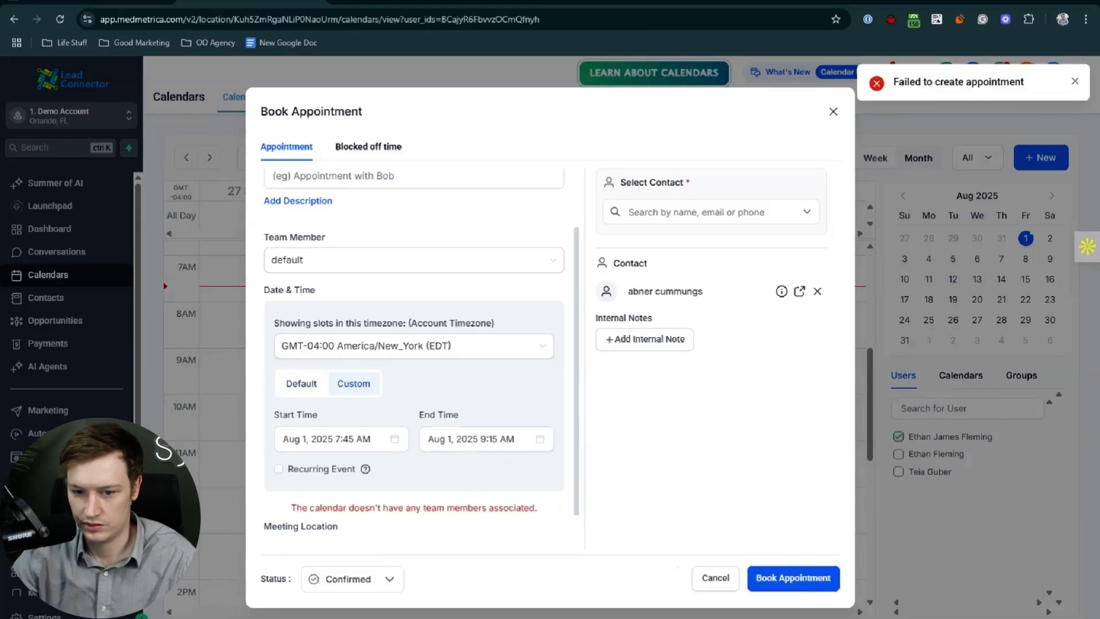
Change the appointment's calendar to Marketing Strategy Call and book it with the Confirmed status.
scroll(402, 449, down, 1)
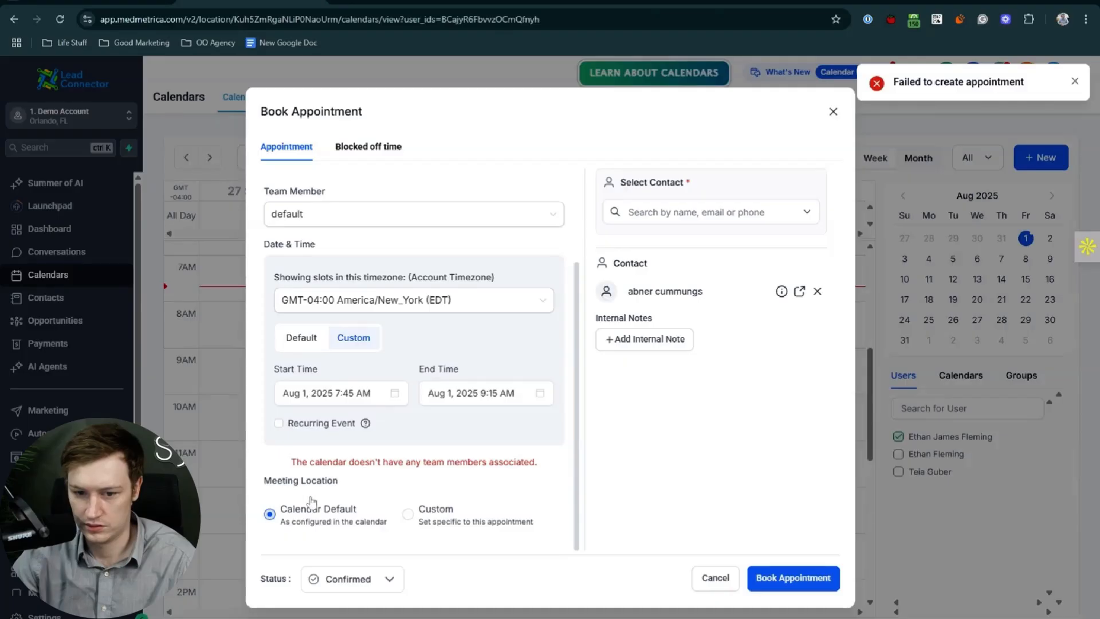
scroll(309, 507, up, 3)
click(310, 344)
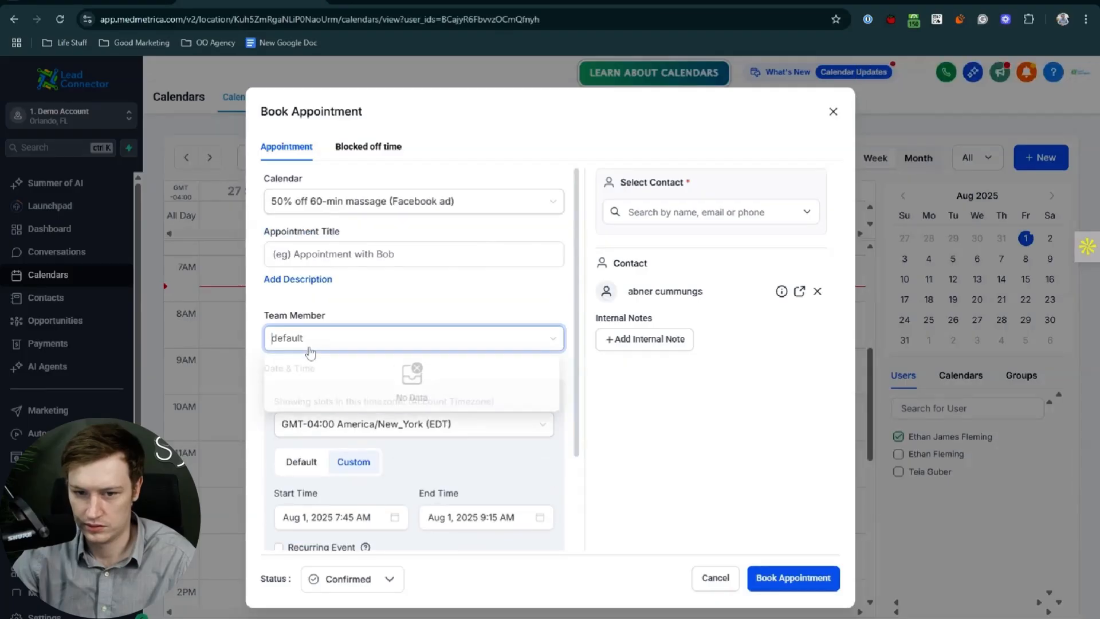
click(364, 205)
click(344, 255)
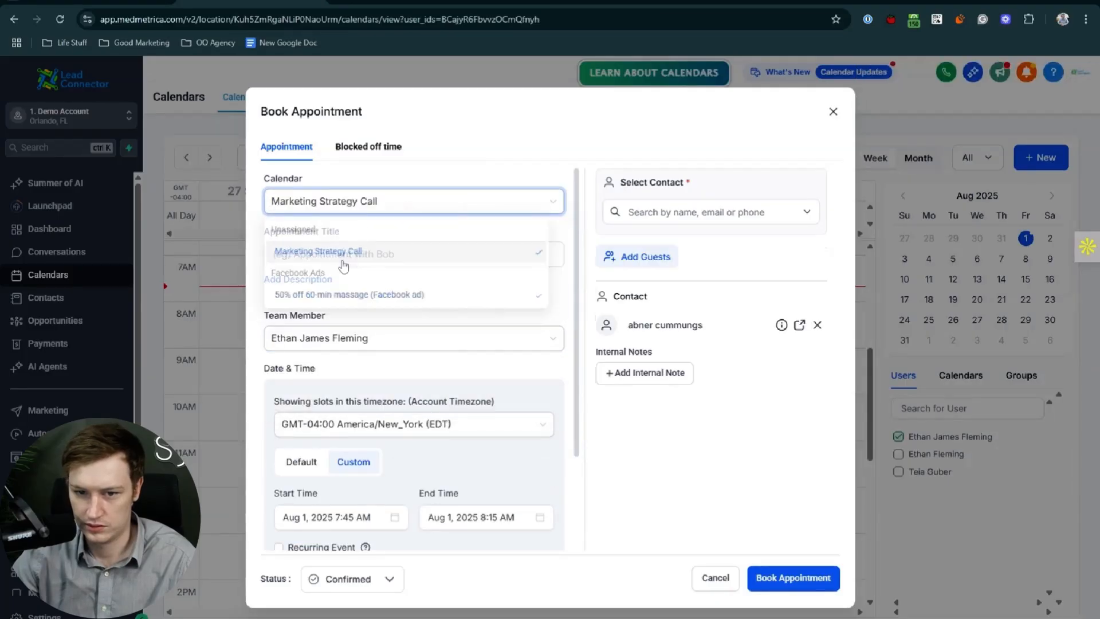
scroll(390, 324, down, 3)
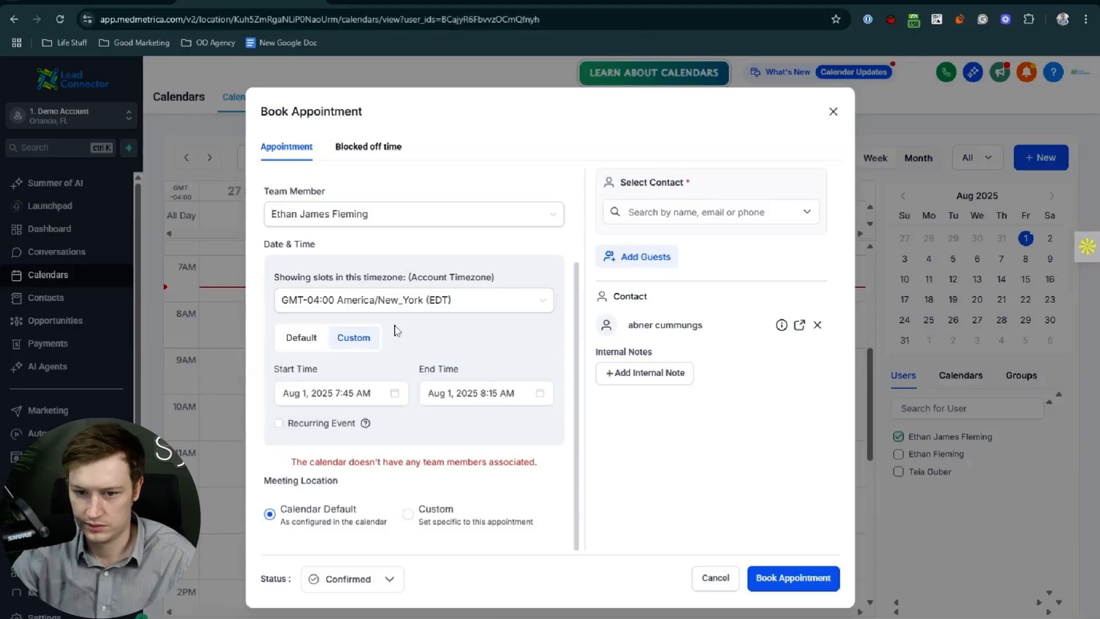
click(795, 578)
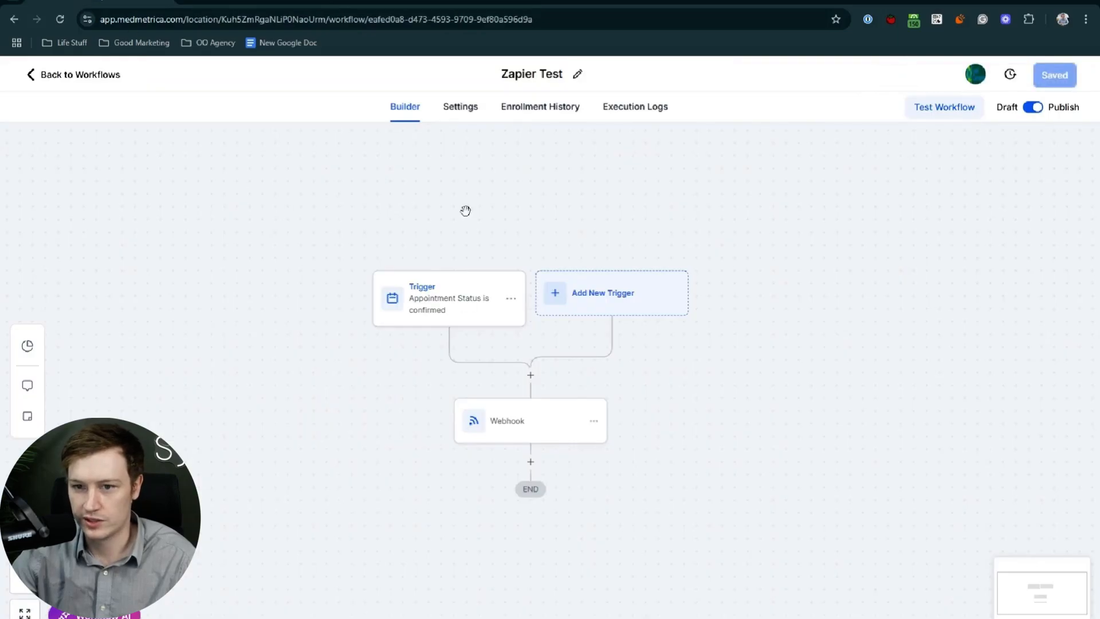
Check the Zapier Test workflow's execution logs and test the Catch Hook trigger again in Zapier.
click(646, 108)
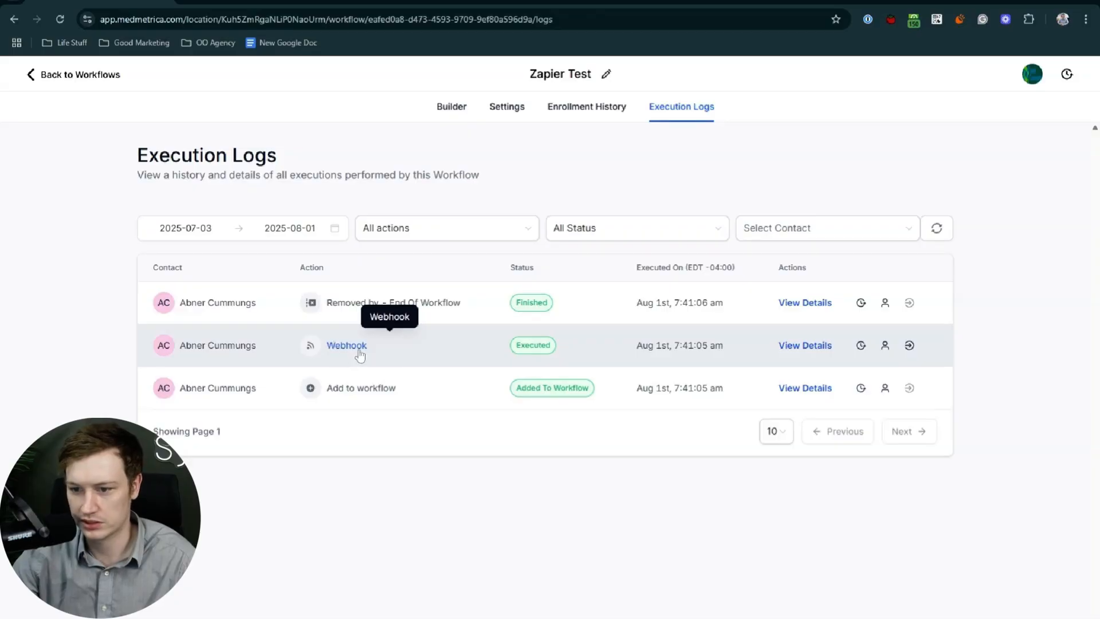
click(406, 2)
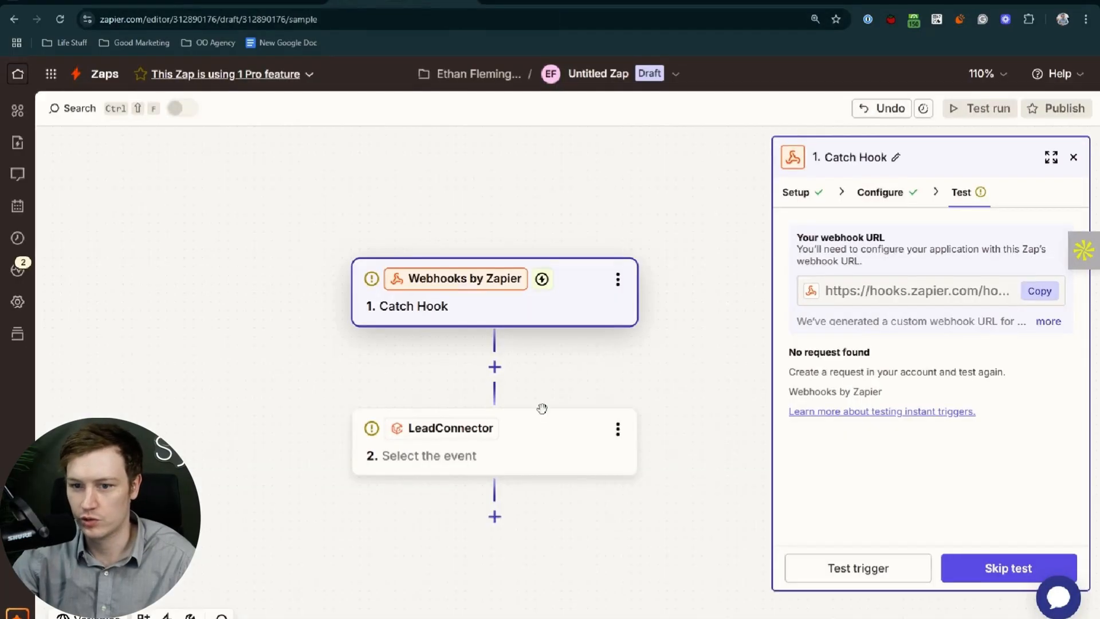
click(886, 573)
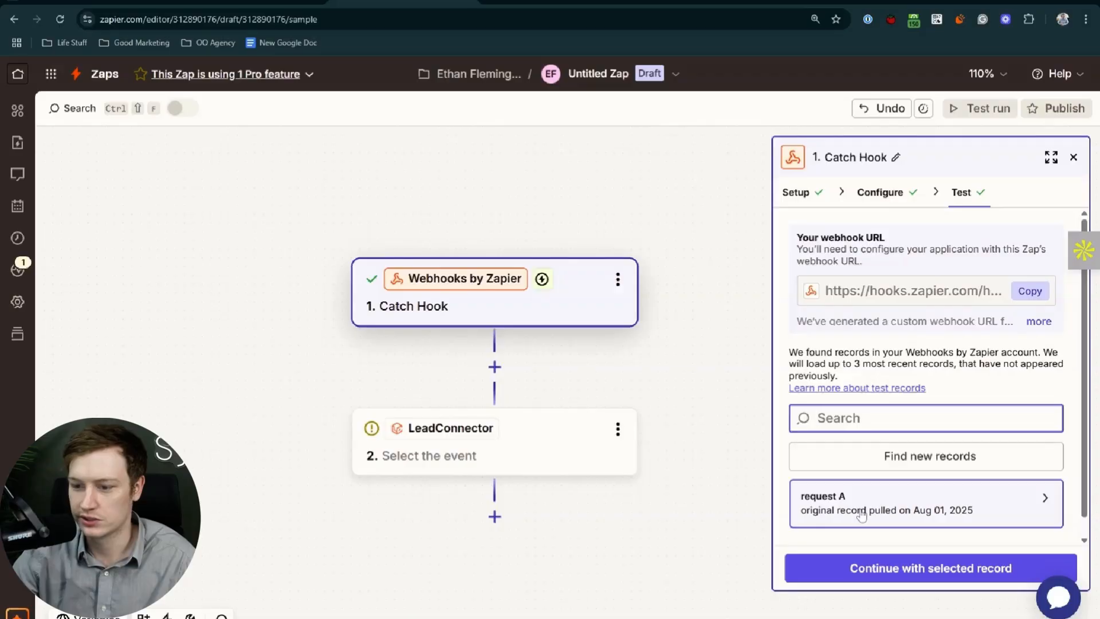
Inspect the request A test record, continue with it as the Catch Hook sample, and view the LeadConnector action events.
click(861, 516)
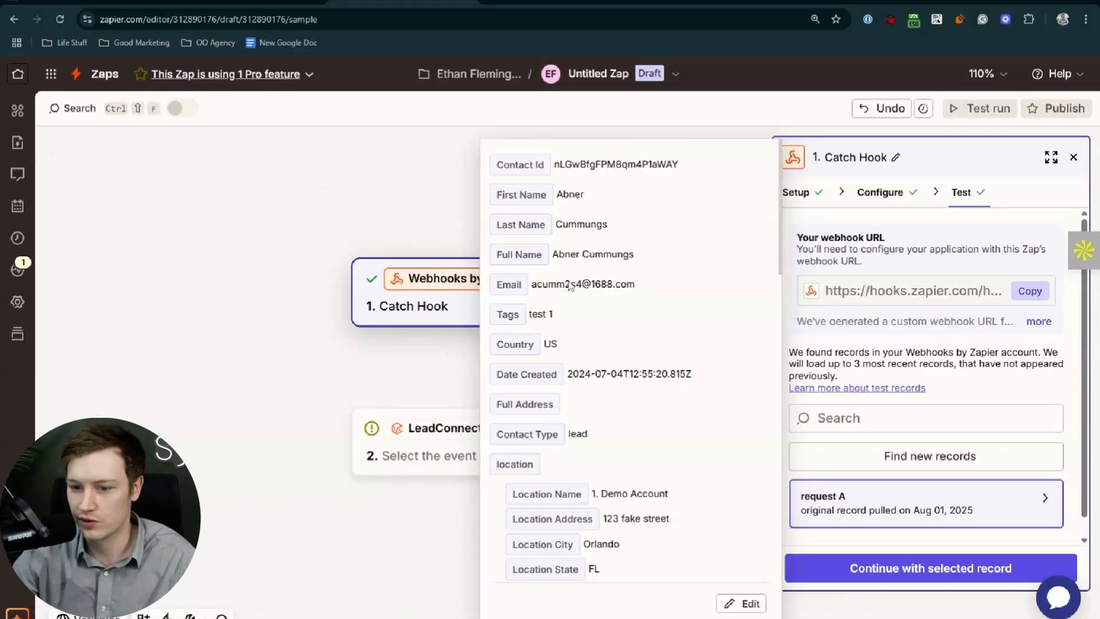
click(944, 576)
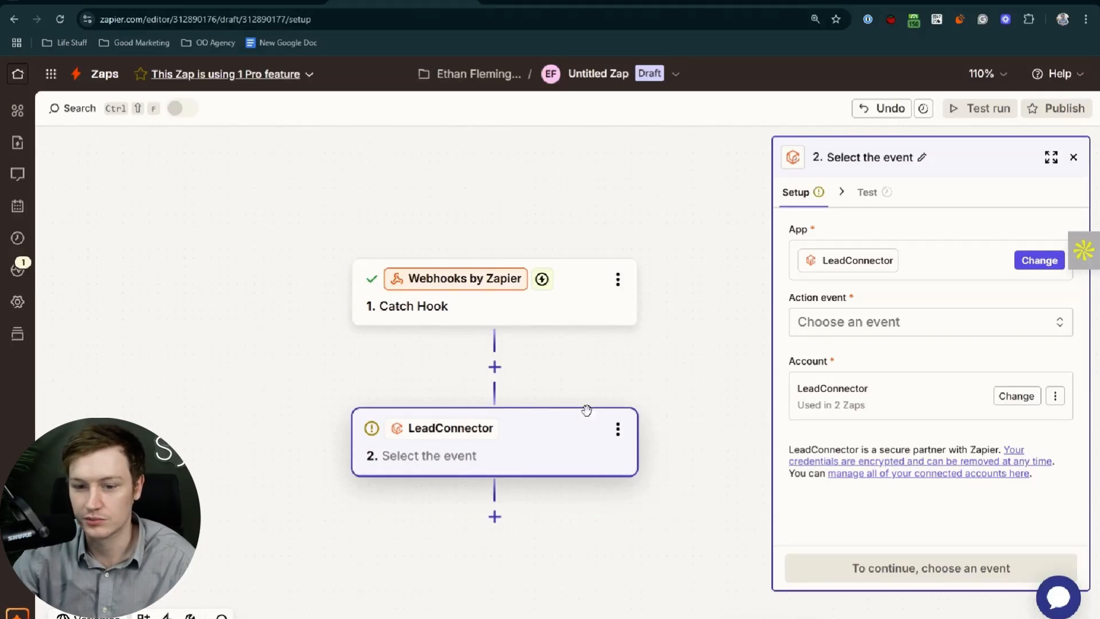
click(811, 322)
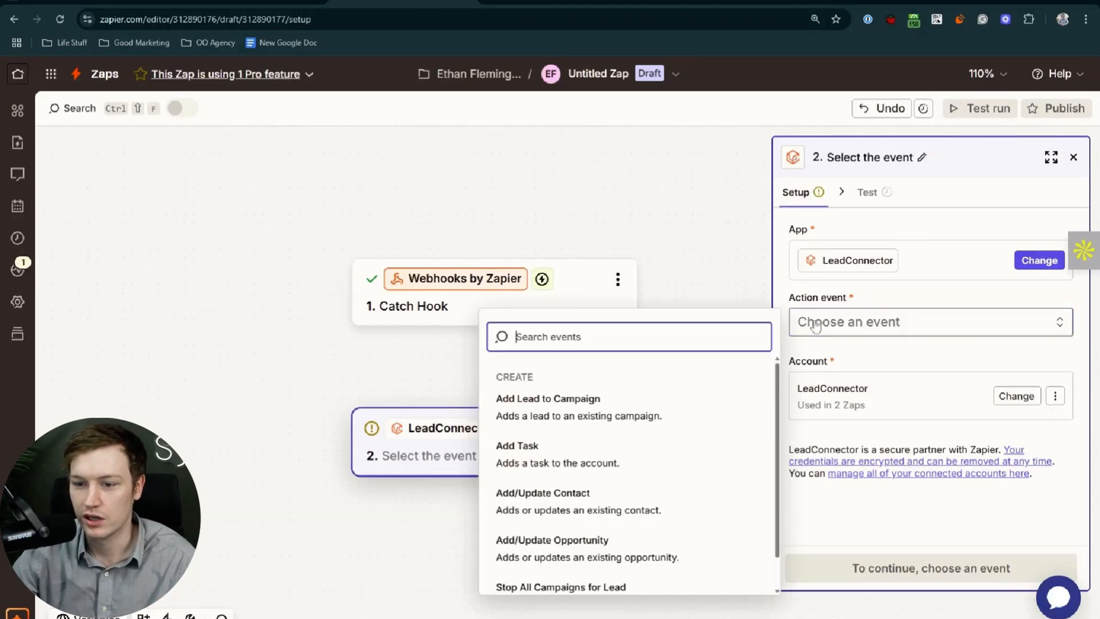
click(683, 269)
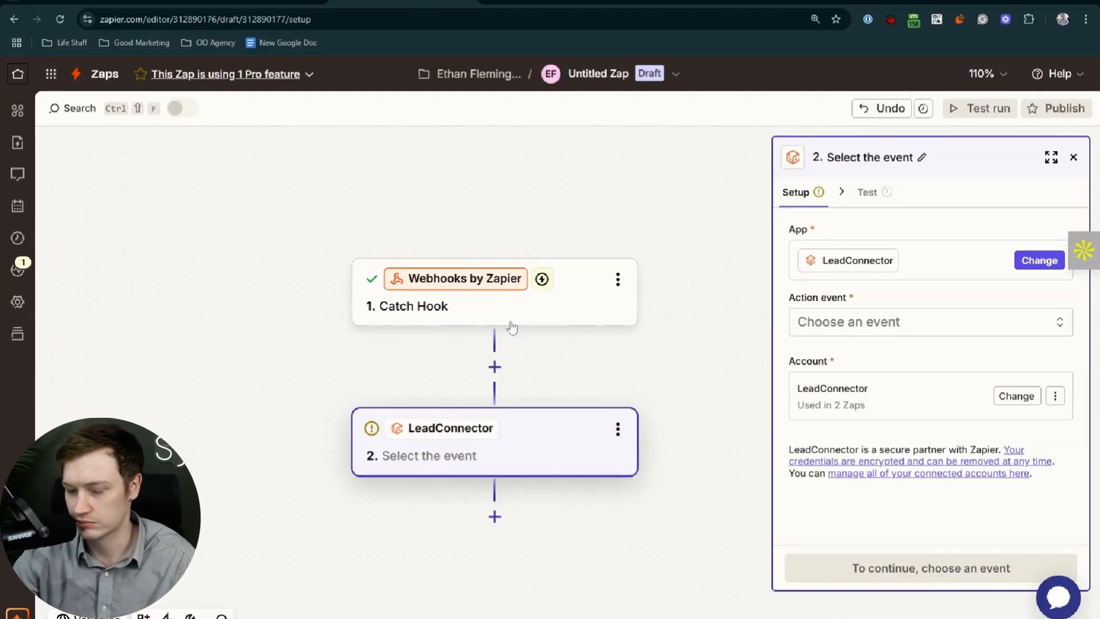
Add an empty step after LeadConnector, and set the LeadConnector action event to Add Task, continuing to its configuration.
click(495, 516)
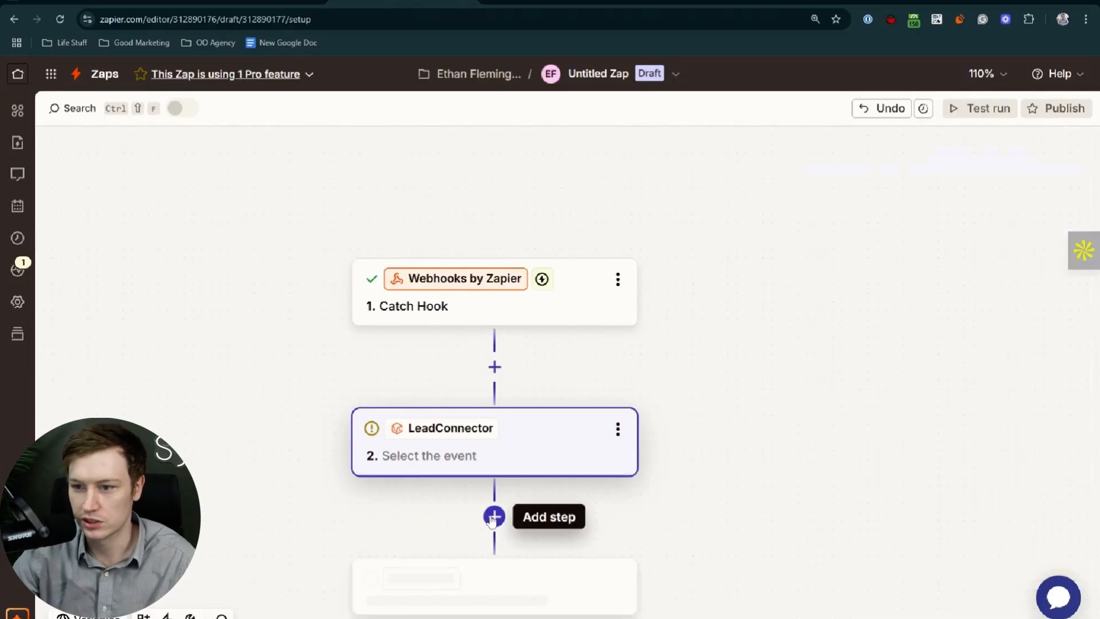
click(916, 322)
click(467, 451)
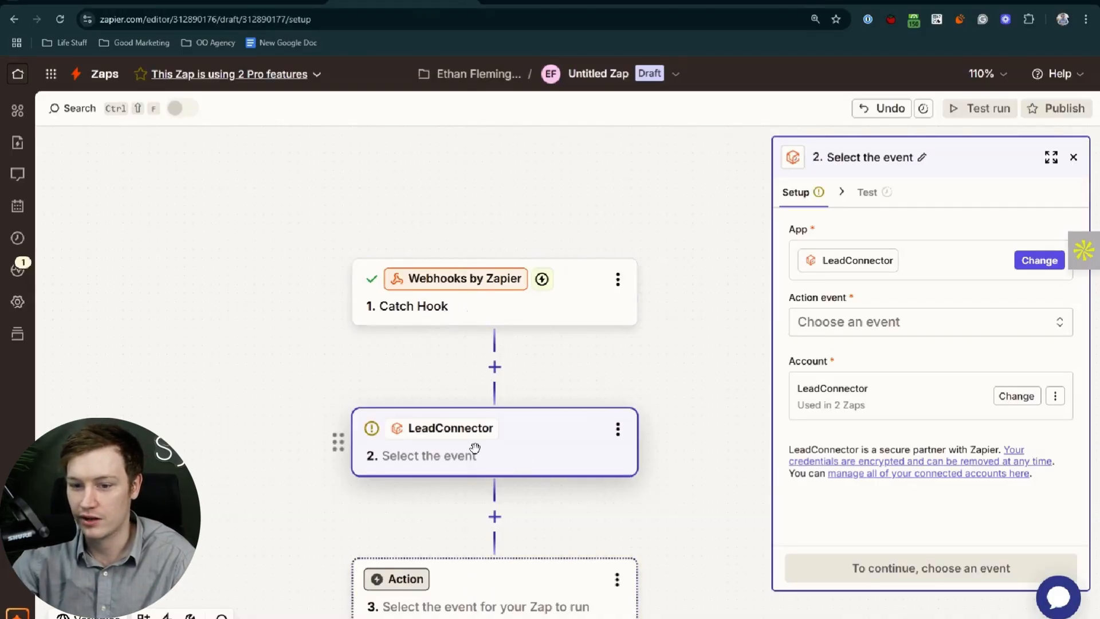
click(909, 322)
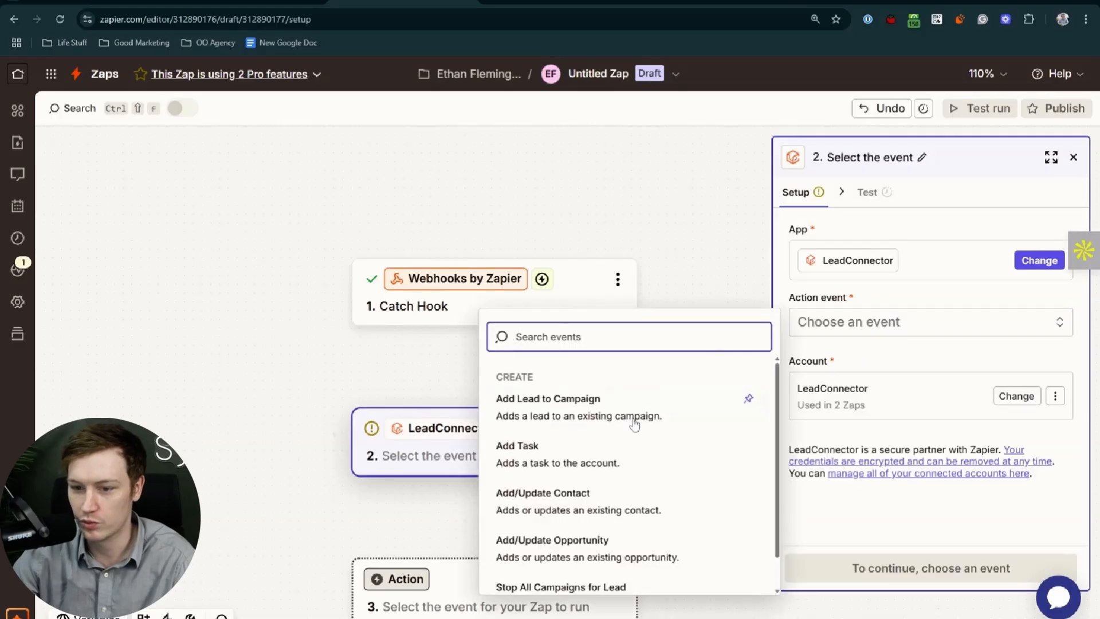
click(614, 459)
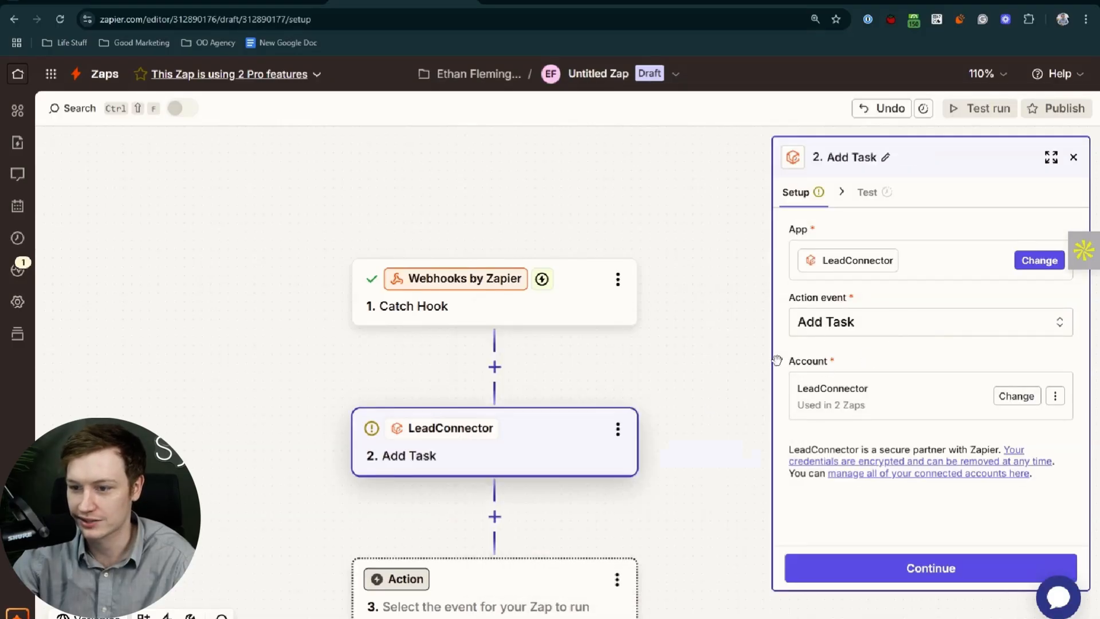
click(889, 573)
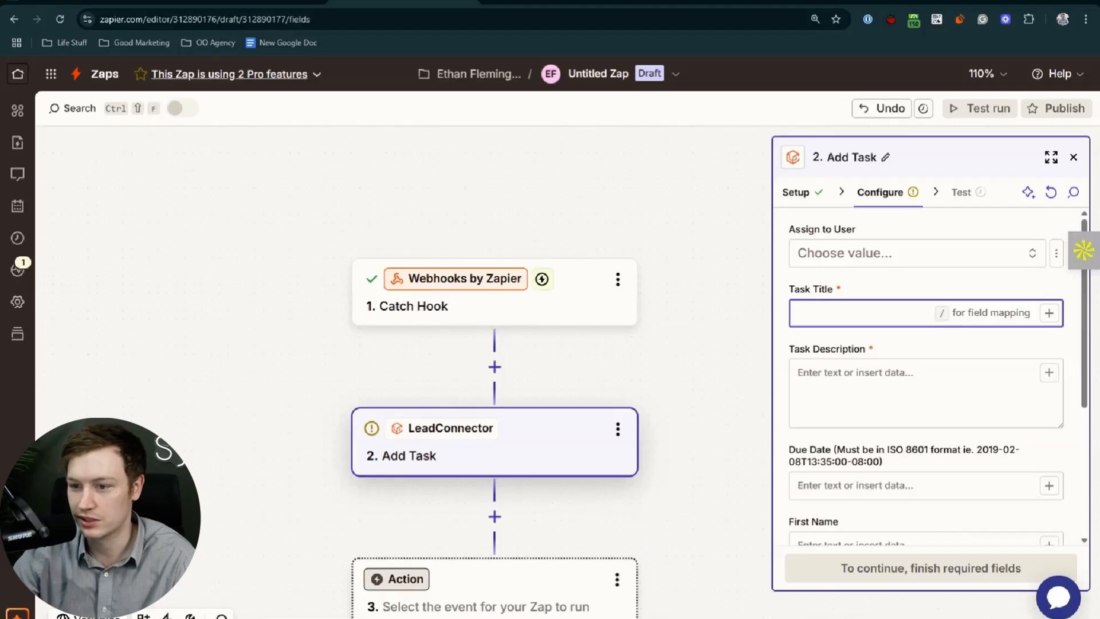
Set the Task Title to "Prep for call to" followed by the Catch Hook's Calendar Calendar Name field.
click(1049, 313)
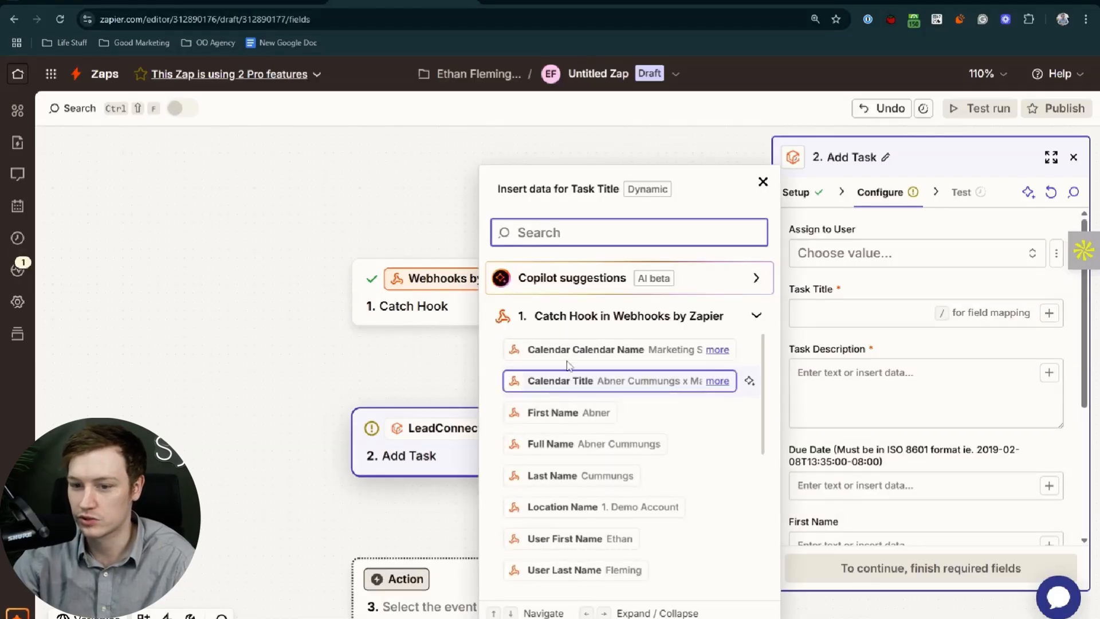
scroll(572, 412, down, 3)
scroll(572, 425, down, 2)
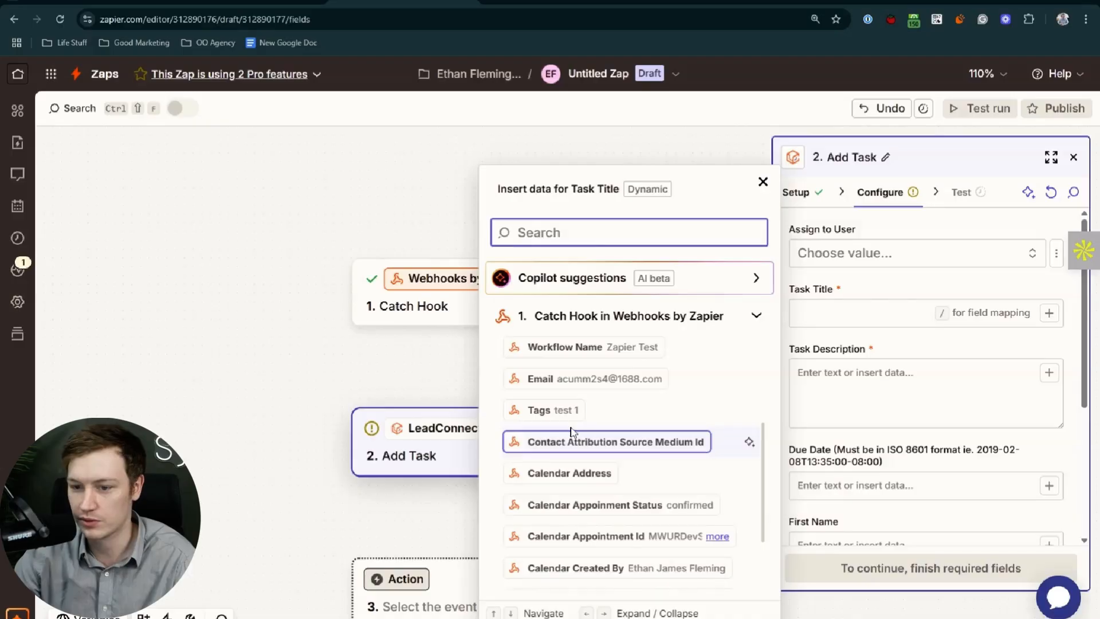
scroll(572, 435, up, 5)
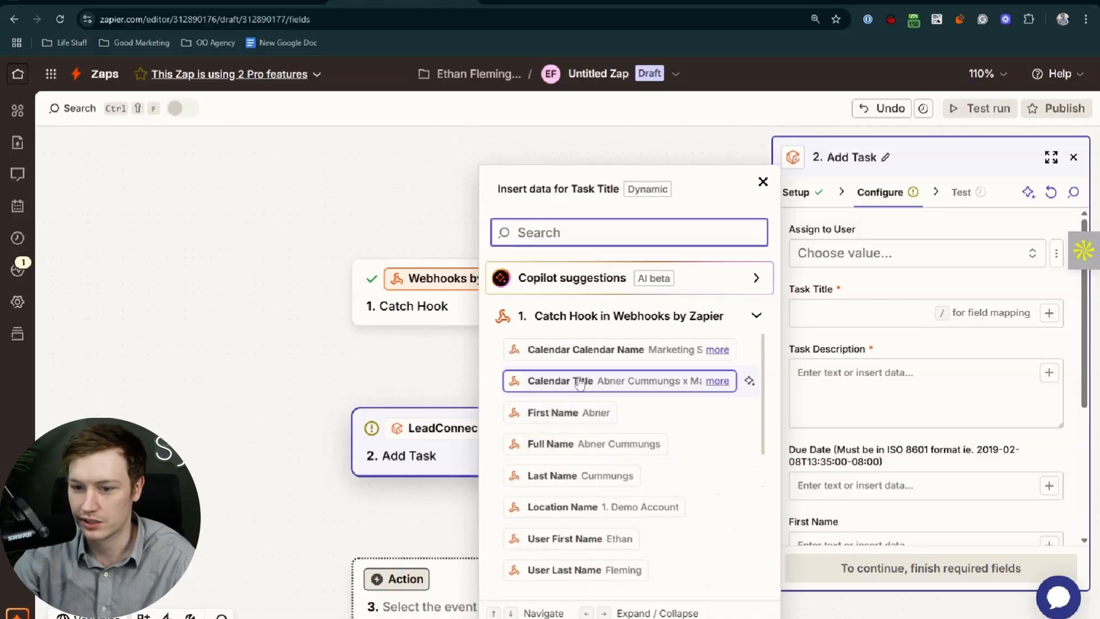
click(580, 360)
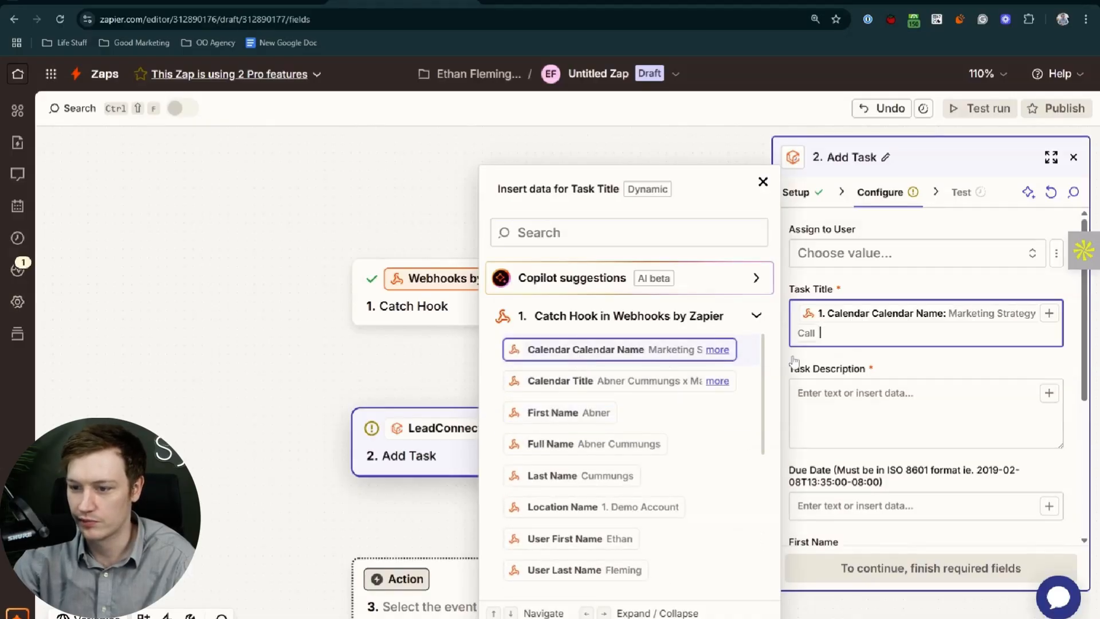
text(Prep for call to)
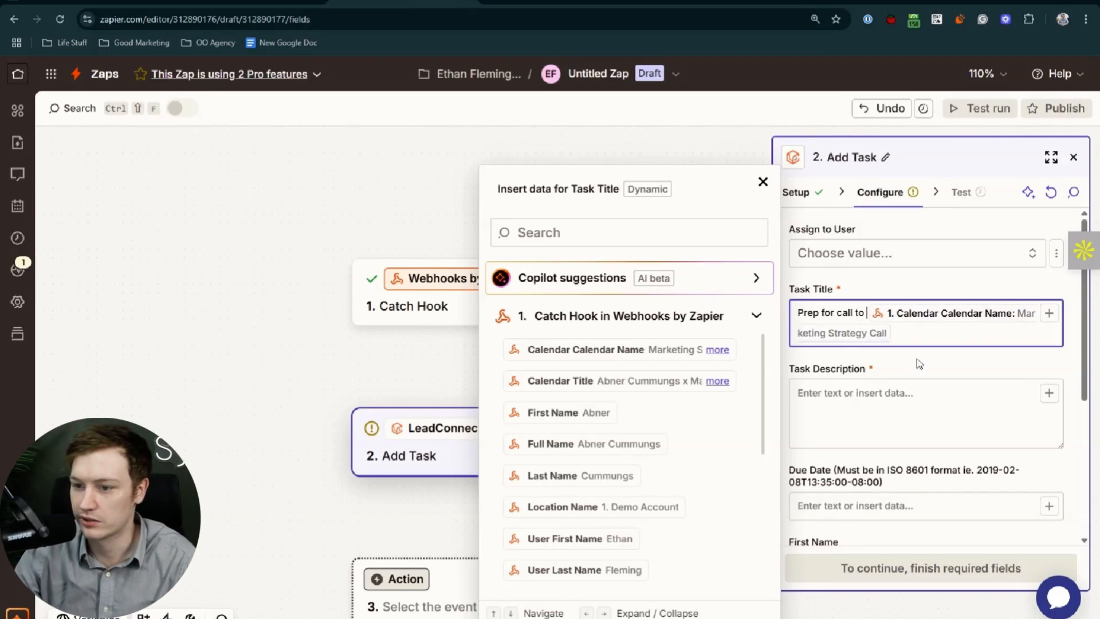
Set the Task Description to "This is the contact:" followed by the Catch Hook's Full Name field.
click(859, 413)
key(slash)
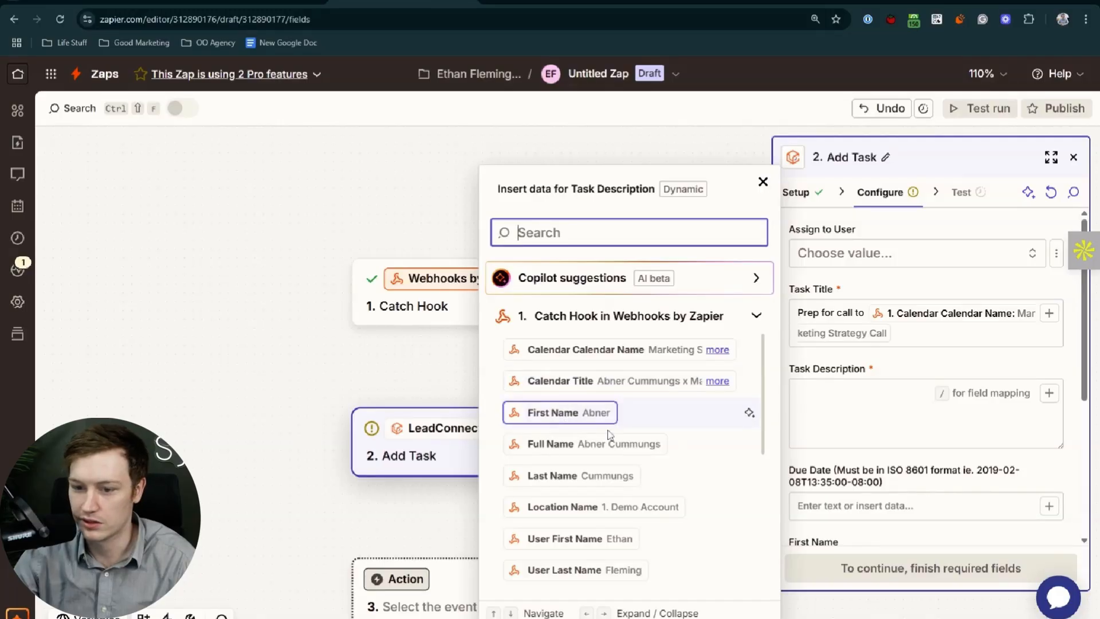
click(835, 417)
text(This is the contact:)
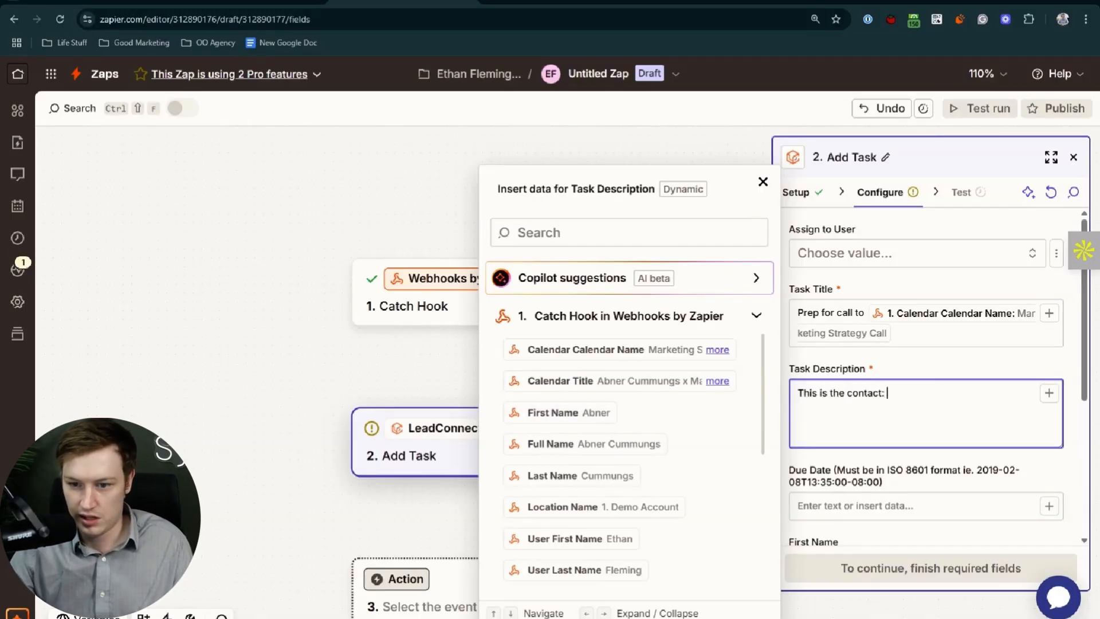
click(580, 414)
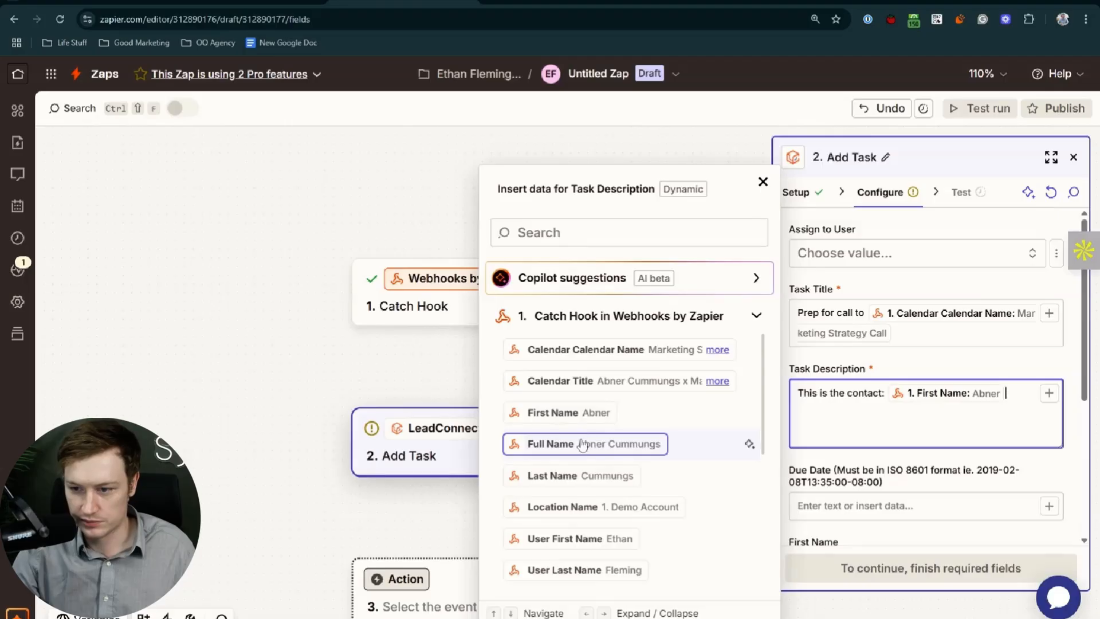
key(BackSpace)
click(583, 444)
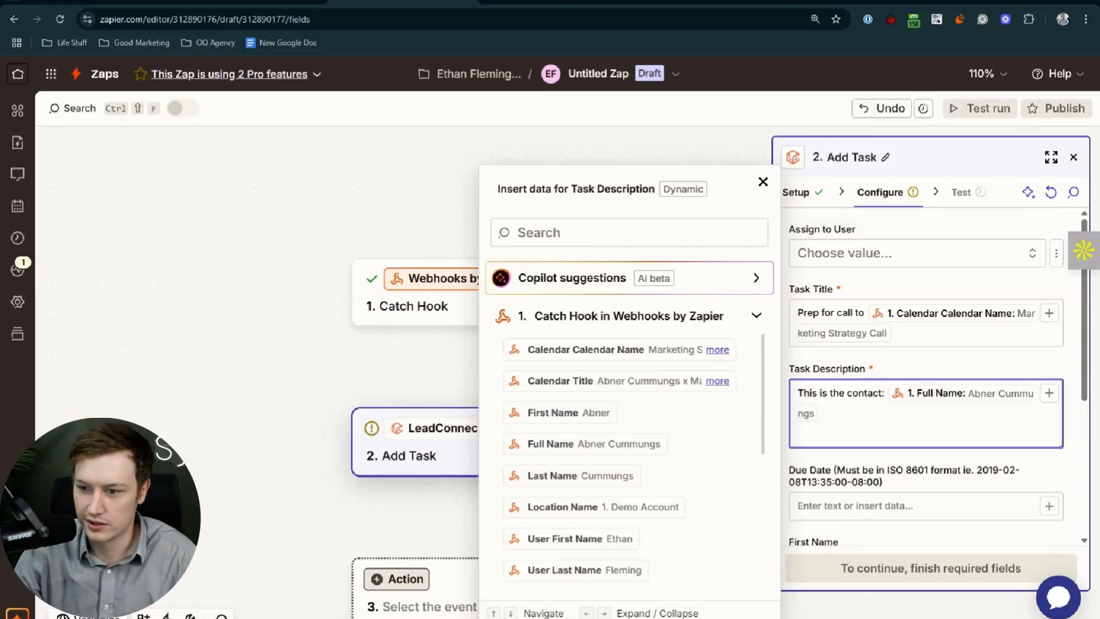
Search the Catch Hook data for "date" and "star", and map the task's Due Date to Calendar Start Time.
scroll(858, 435, down, 3)
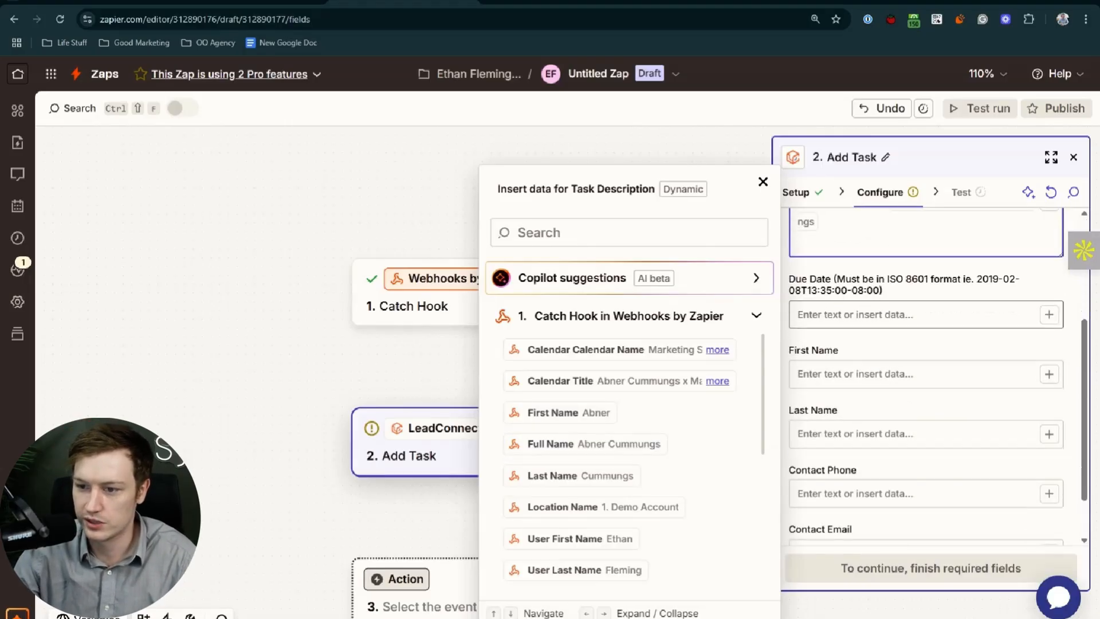
click(859, 314)
click(1048, 314)
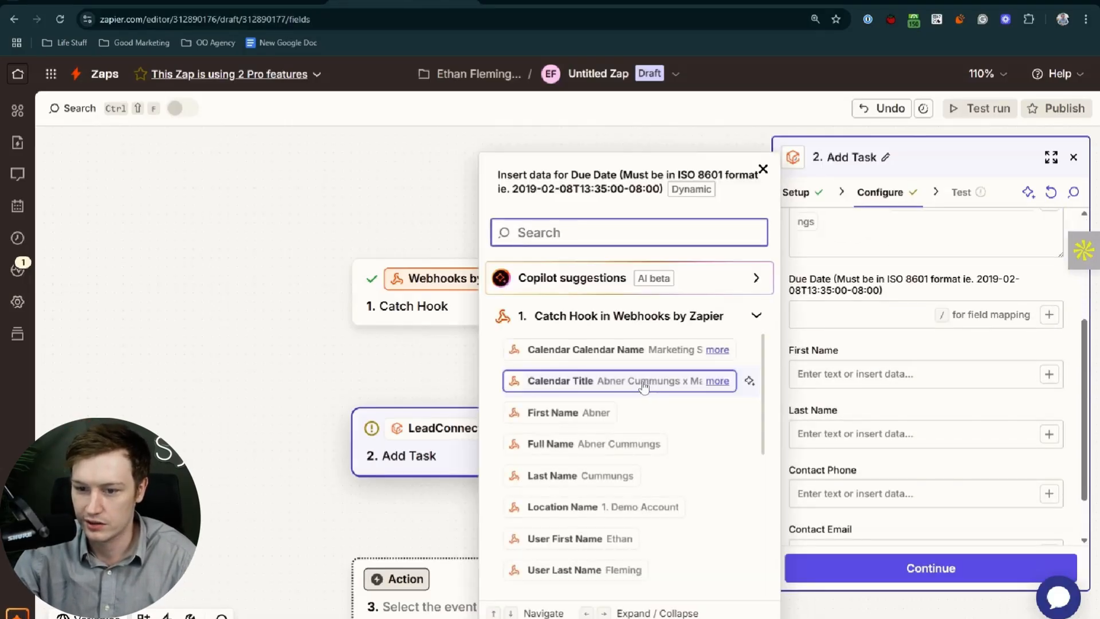
scroll(674, 486, down, 4)
scroll(673, 485, down, 3)
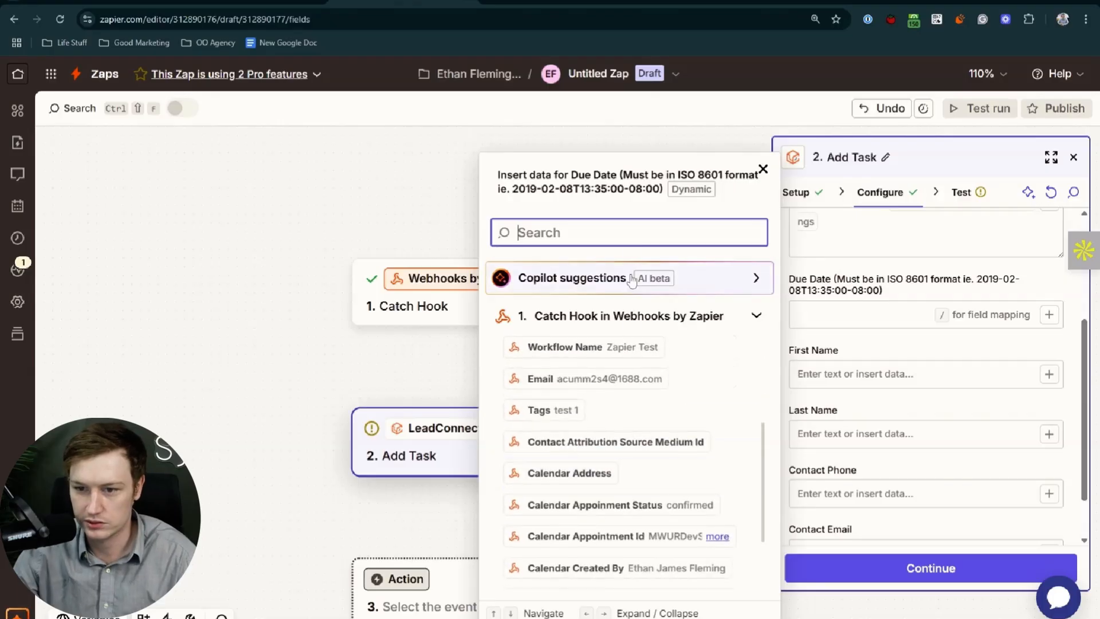
text(date)
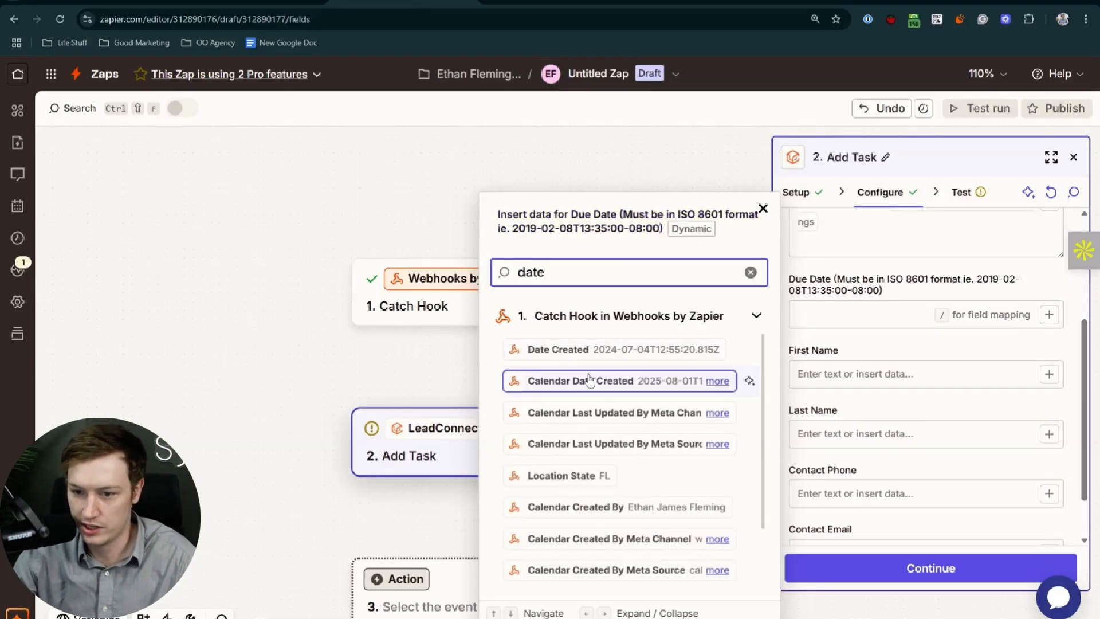
scroll(596, 424, down, 3)
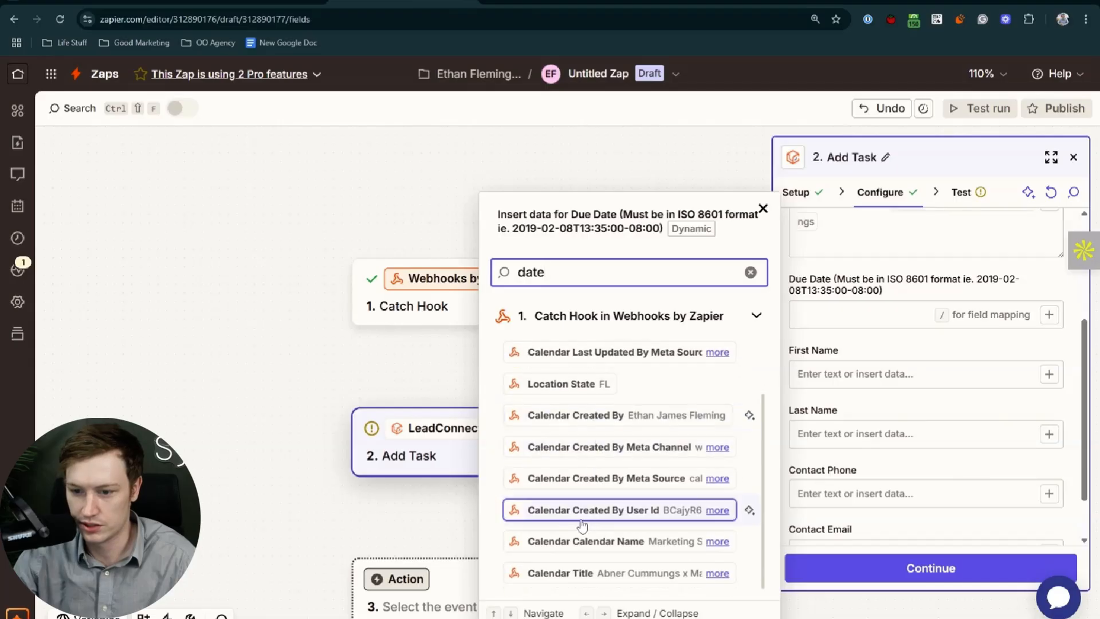
scroll(579, 516, up, 3)
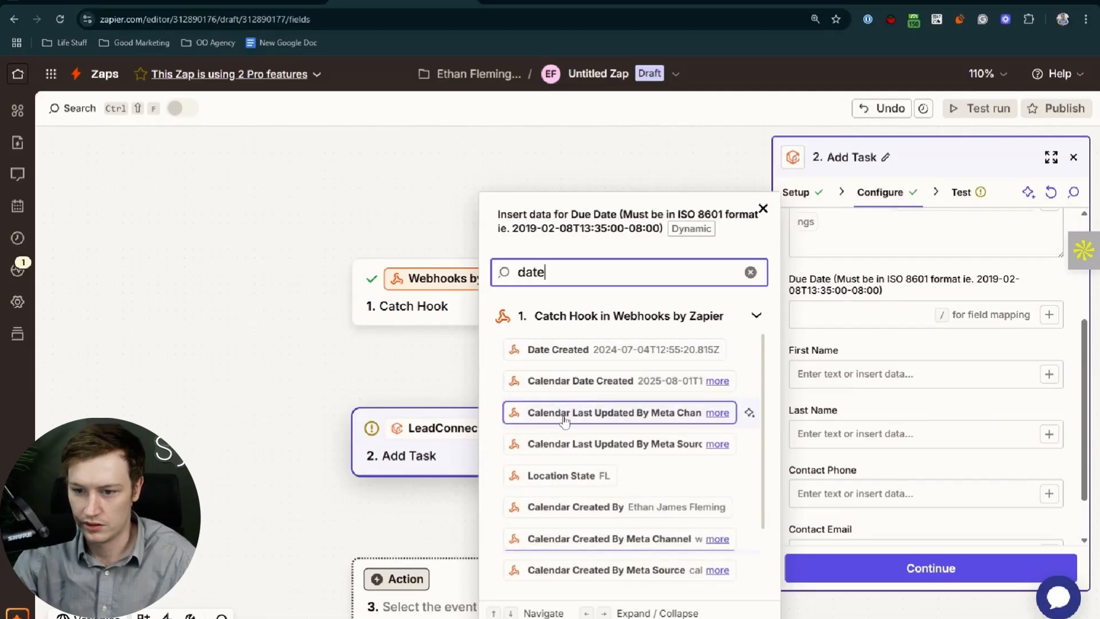
key(ctrl+a)
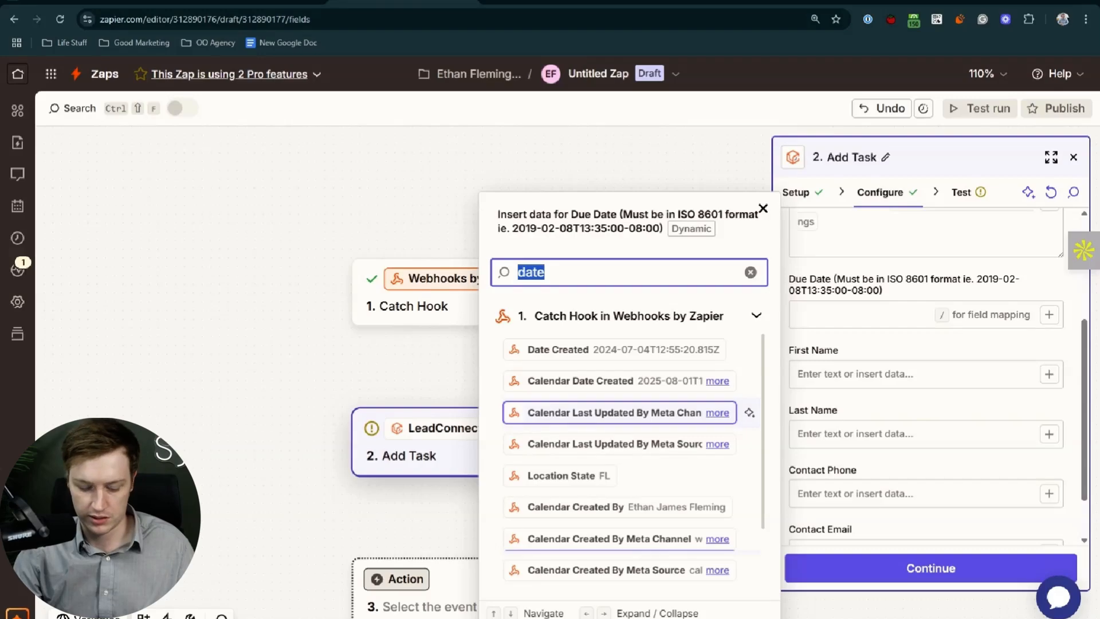
text(star)
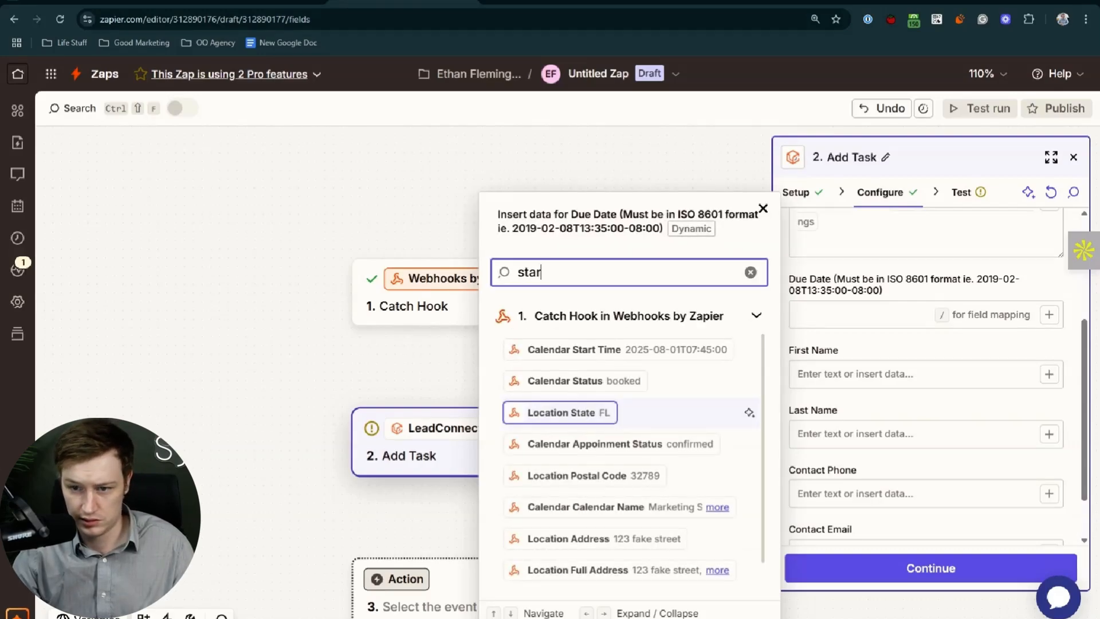
click(576, 358)
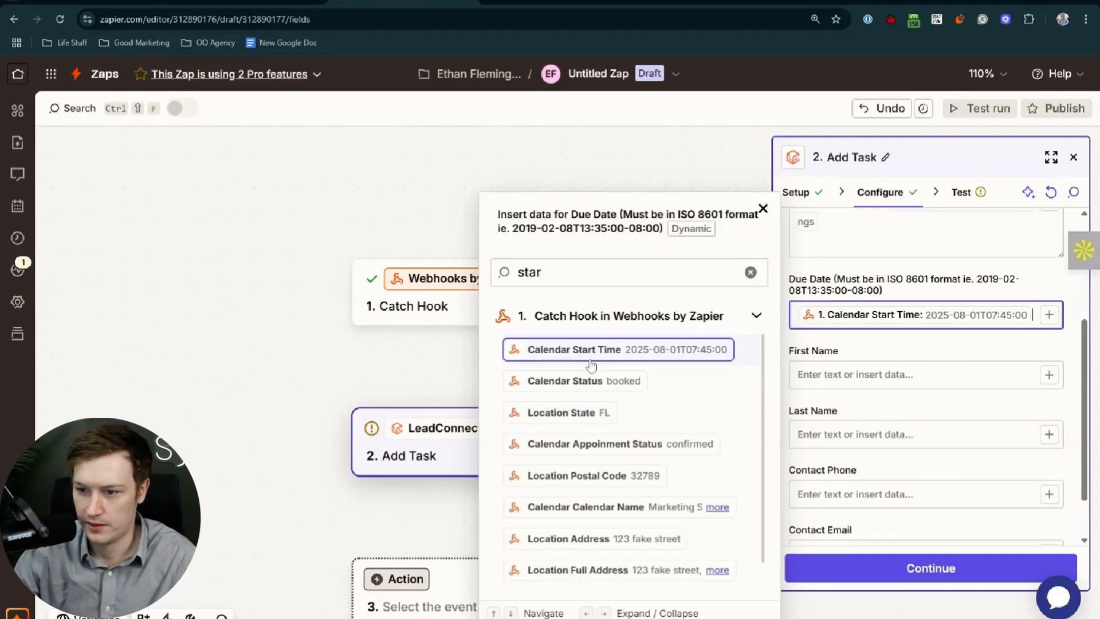
click(894, 303)
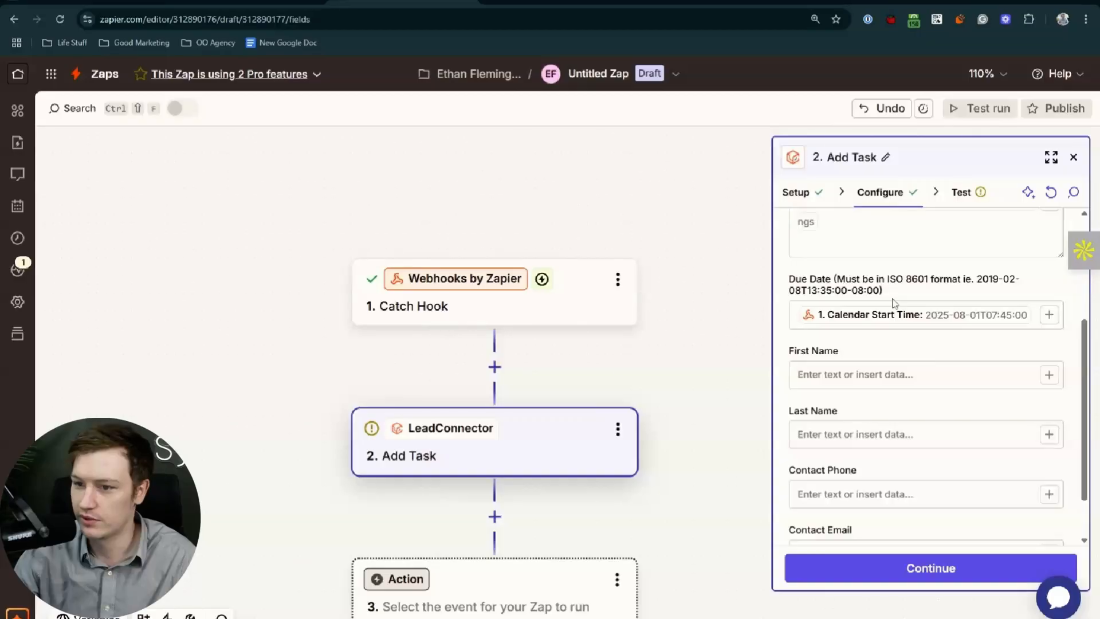
Review the remaining contact fields and the filled-in values of the Add Task action, and close its settings.
scroll(911, 338, down, 1)
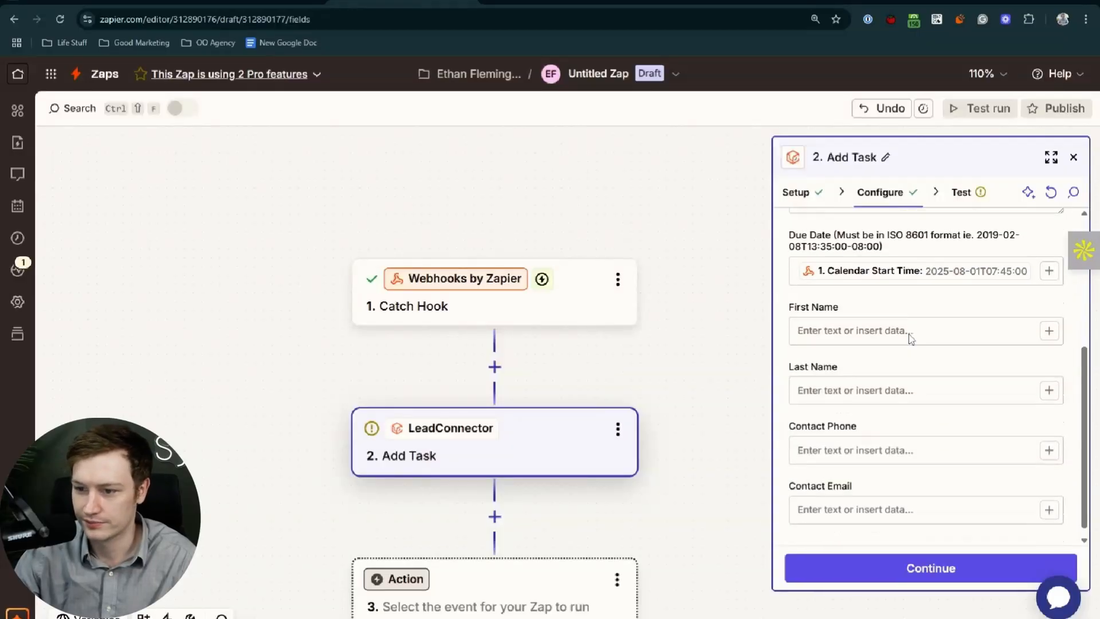
scroll(904, 530, up, 4)
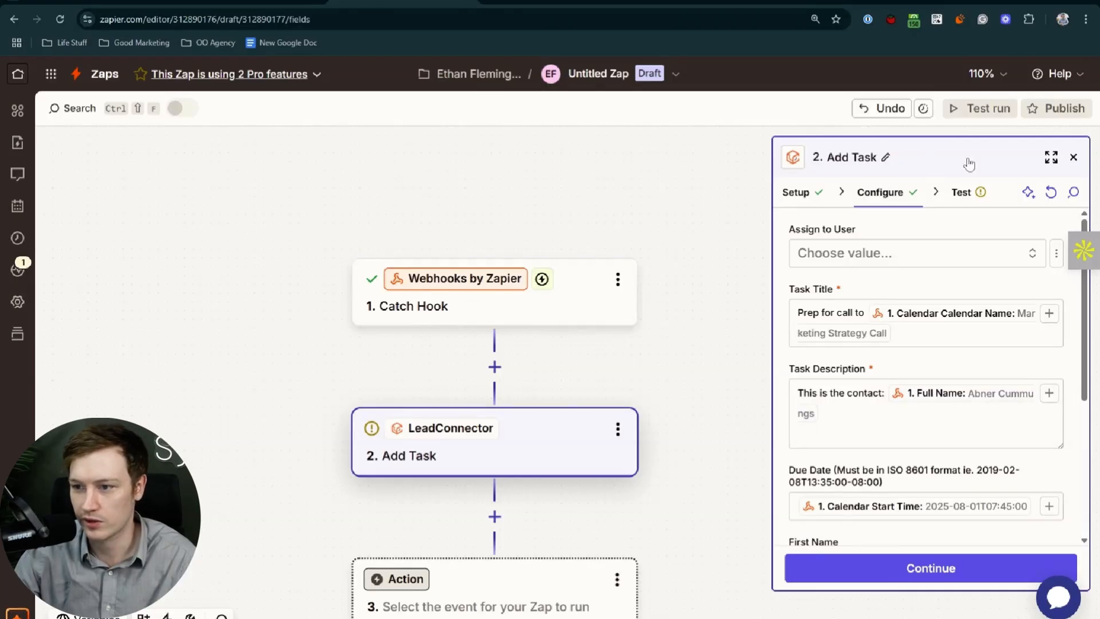
click(1073, 159)
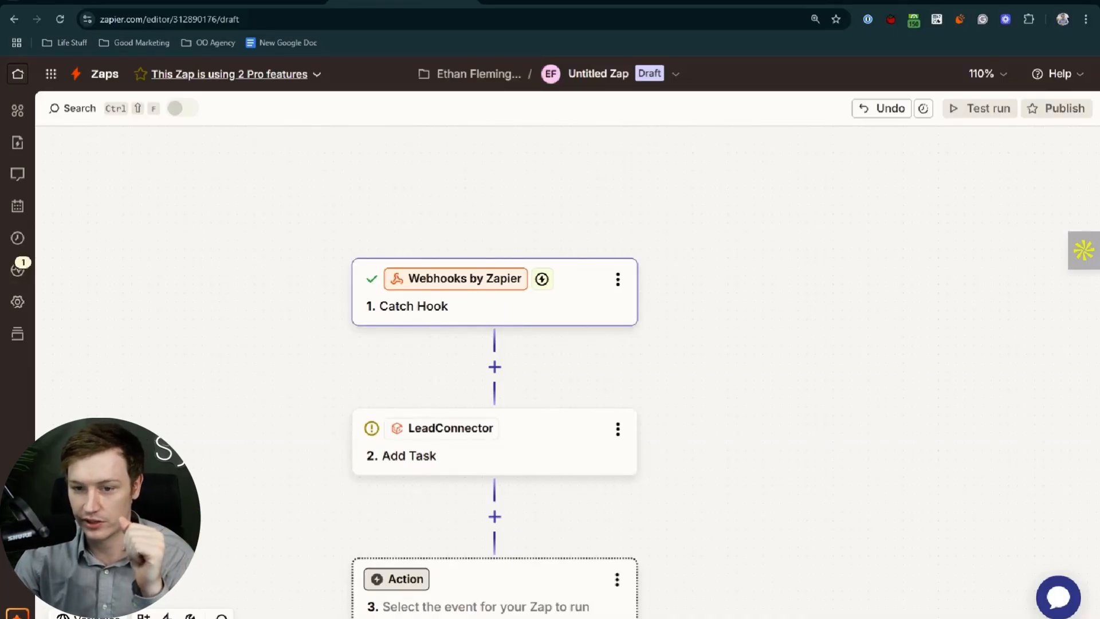
Reopen the Add Task step's setup and look through the available LeadConnector action events.
scroll(458, 458, down, 2)
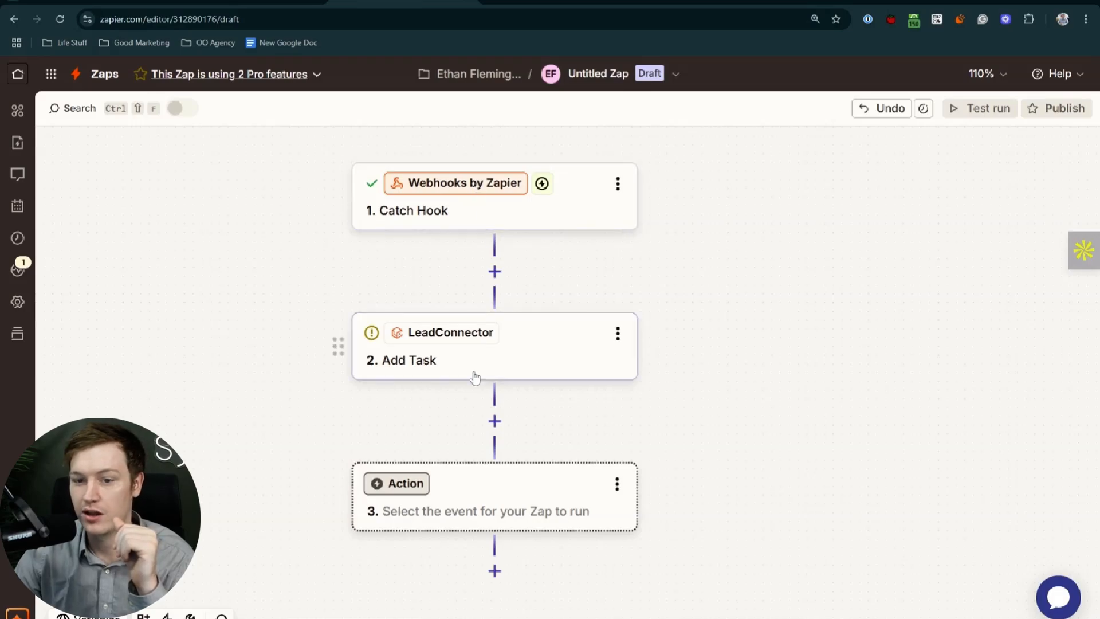
click(508, 367)
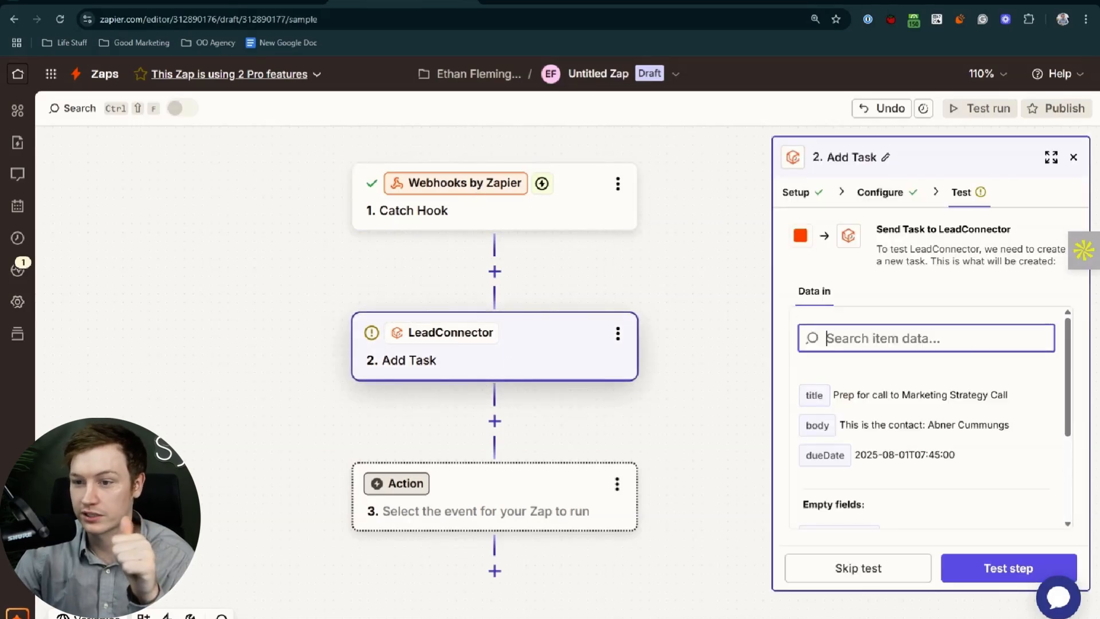
click(803, 199)
click(847, 324)
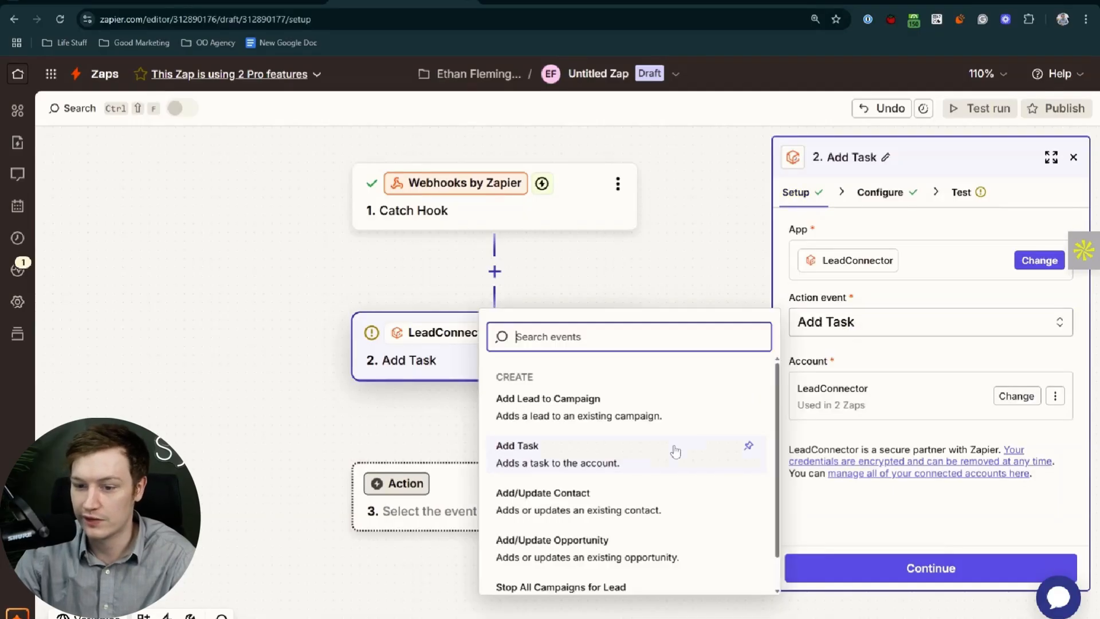
scroll(716, 487, down, 1)
scroll(579, 508, up, 1)
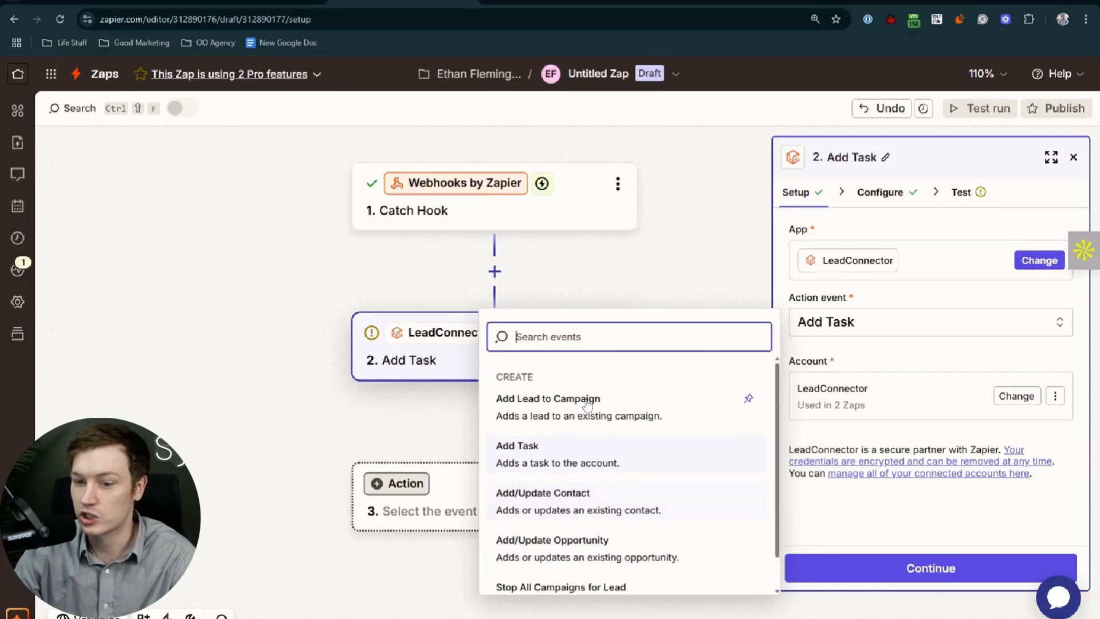
Compare the LeadConnector action events from Add Lead to Campaign through Stop All Campaigns for Lead.
scroll(579, 508, down, 1)
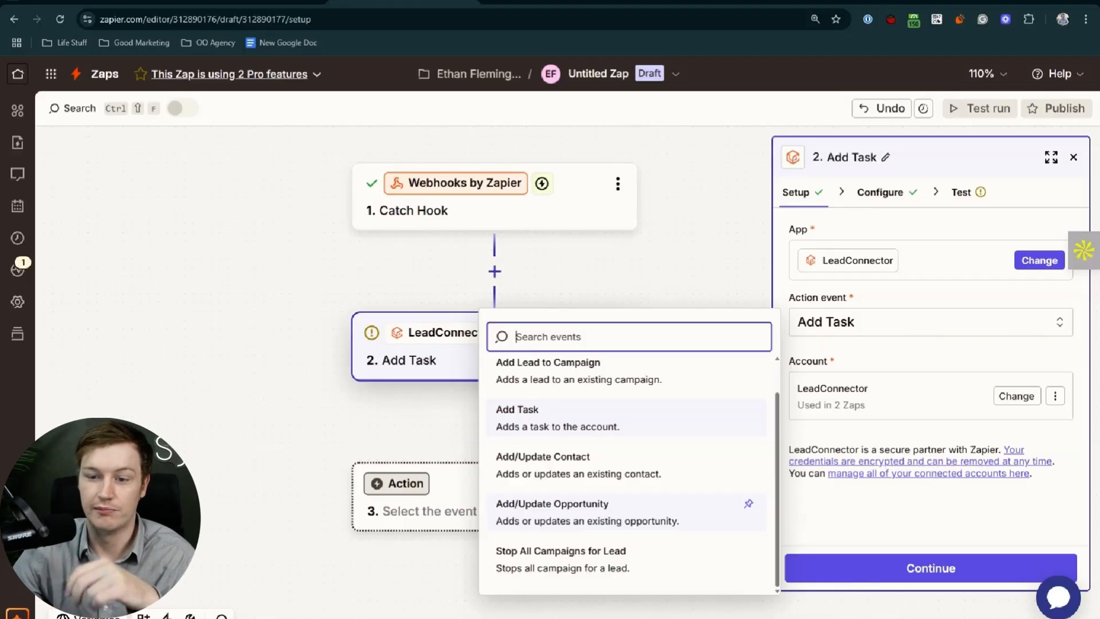
scroll(650, 601, up, 2)
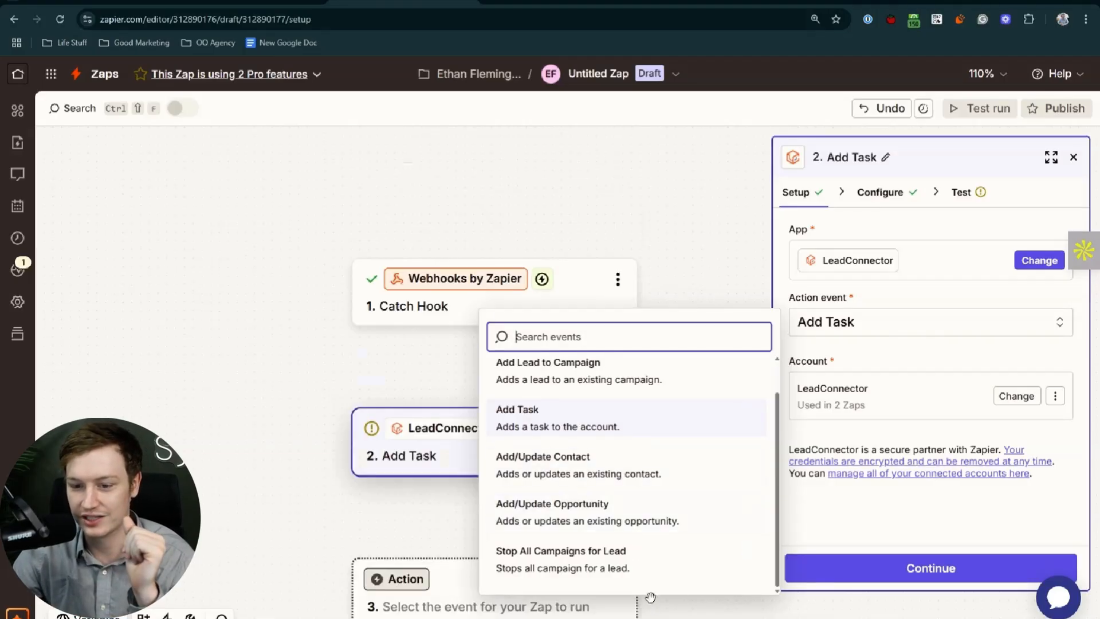
scroll(655, 539, up, 1)
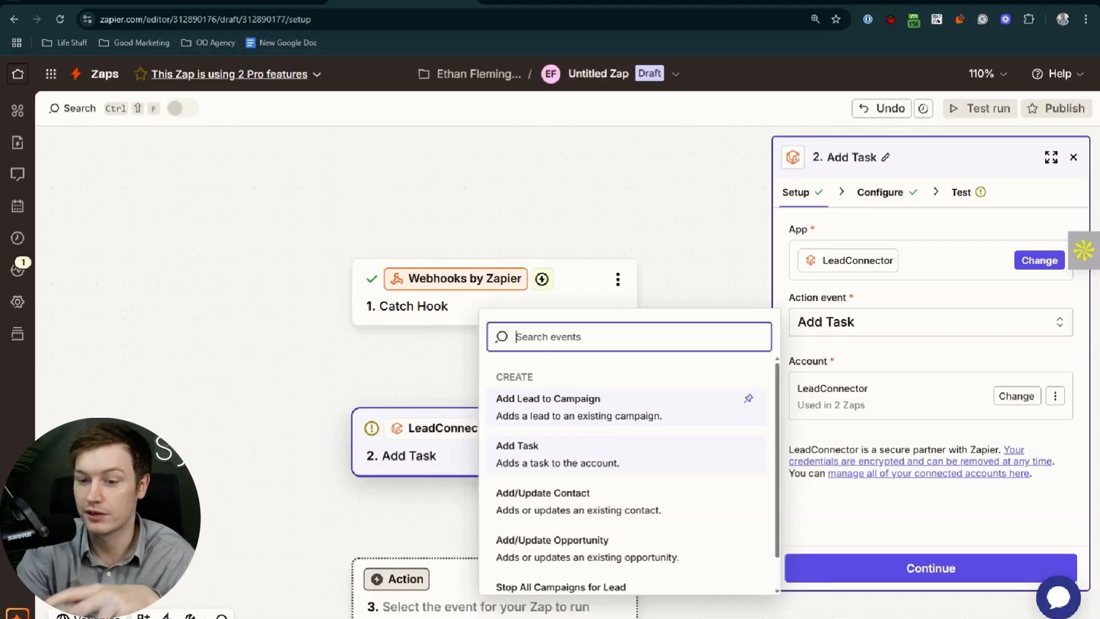
scroll(580, 499, down, 1)
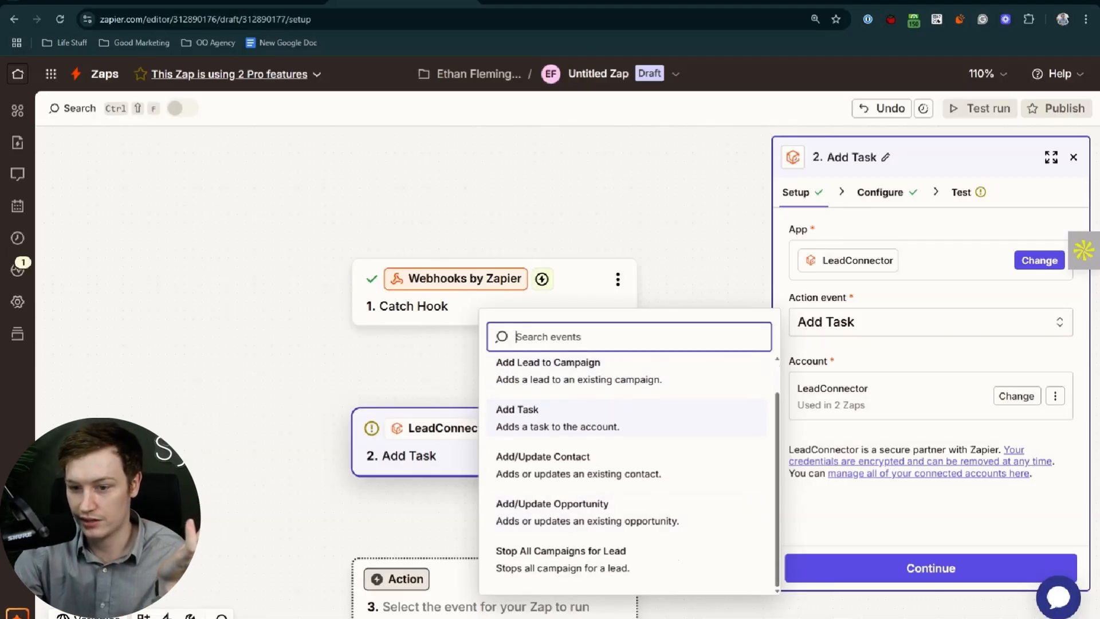
scroll(567, 458, up, 1)
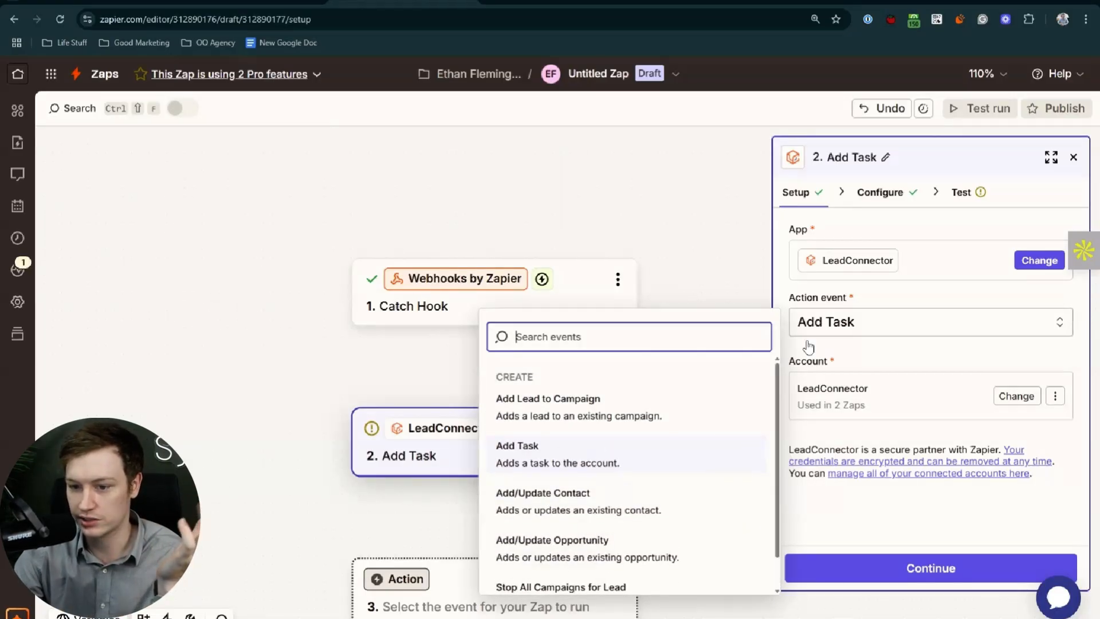
scroll(575, 496, down, 1)
scroll(576, 494, up, 1)
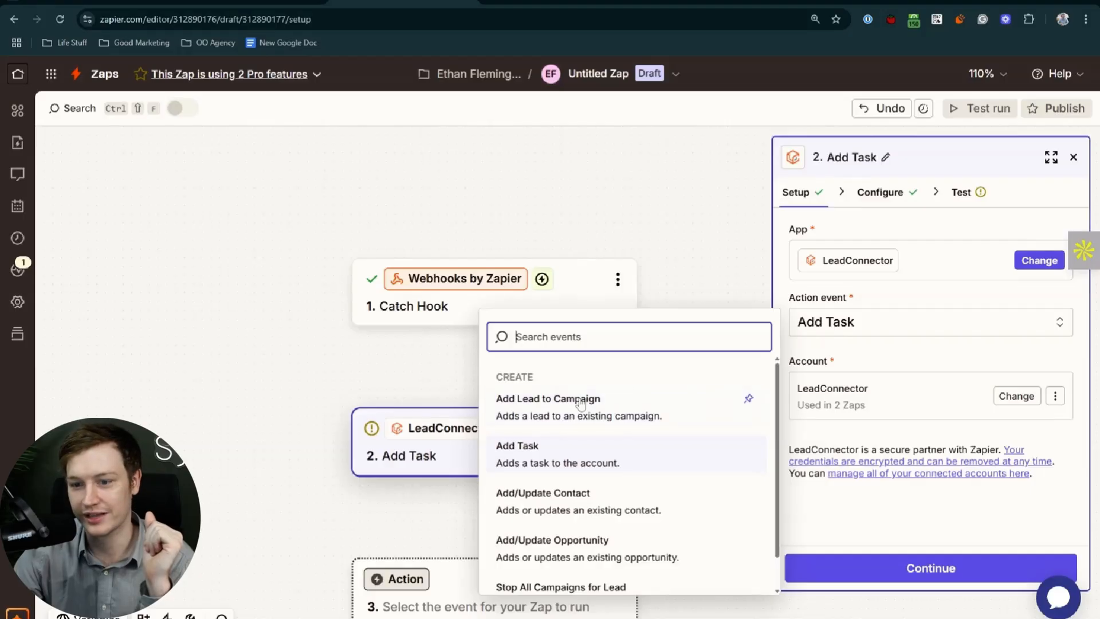
Switch to HighLevel, return to the workflow list, and create a new workflow from scratch in the ~Legacy folder.
click(209, 1)
click(144, 2)
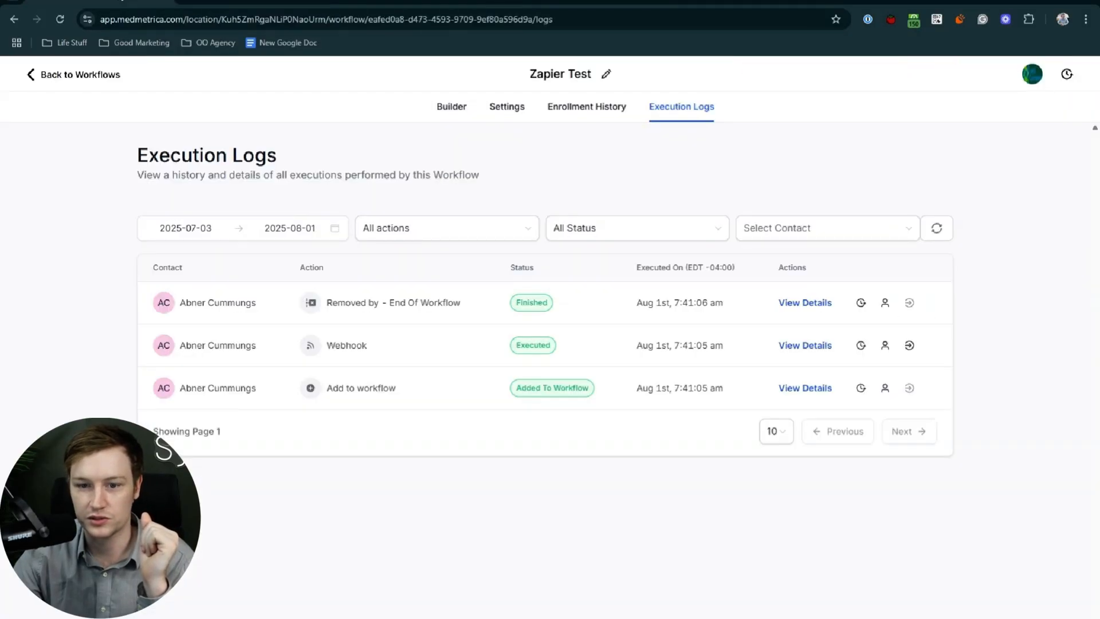
click(43, 80)
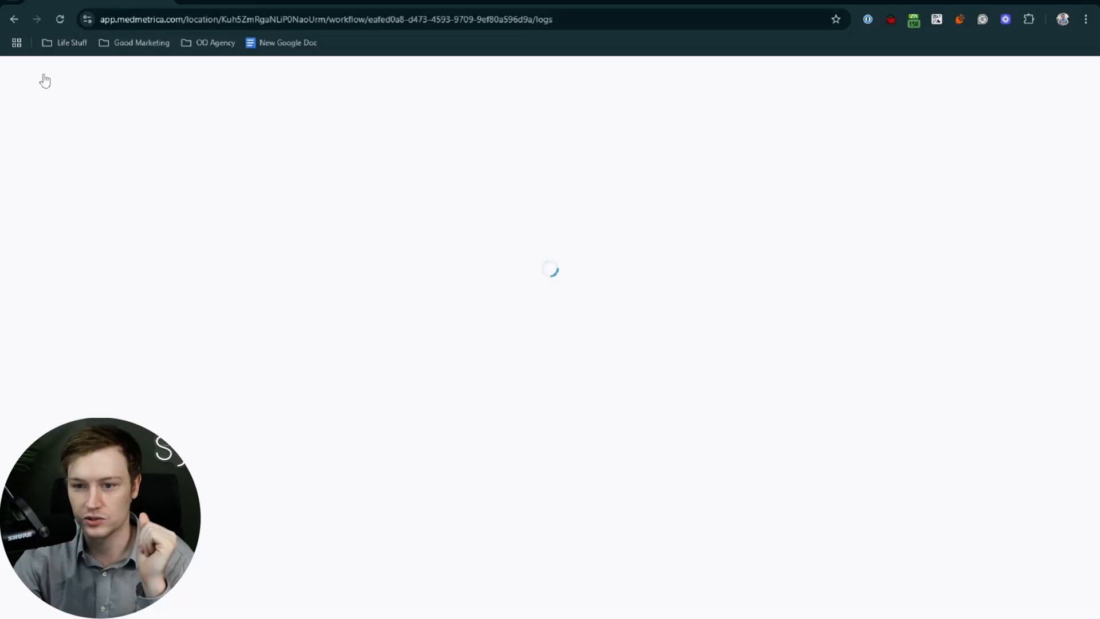
click(876, 140)
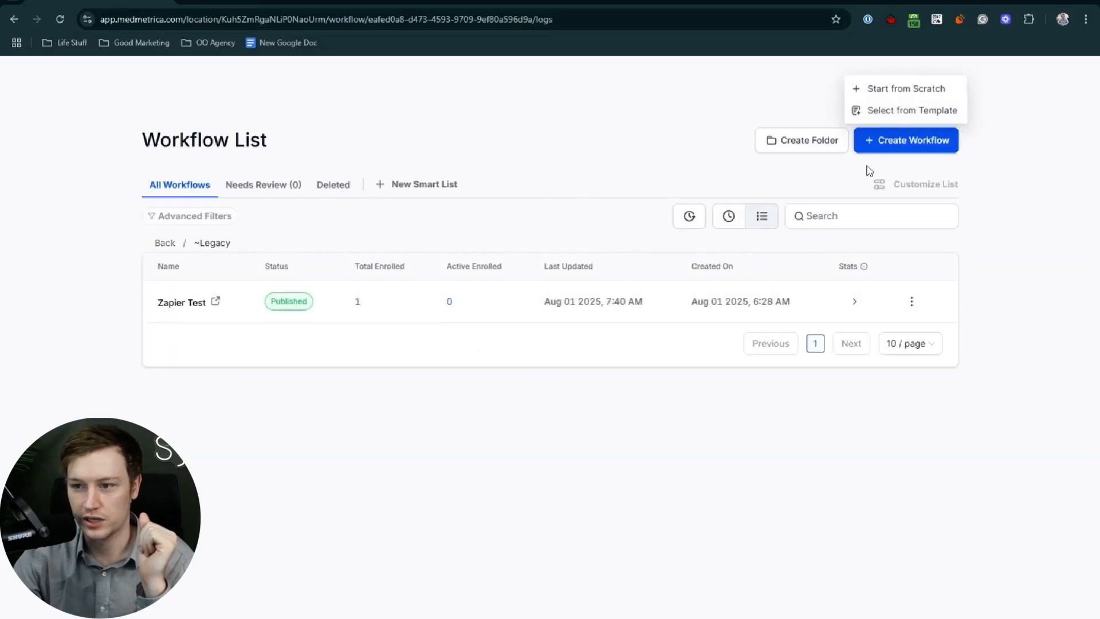
click(910, 110)
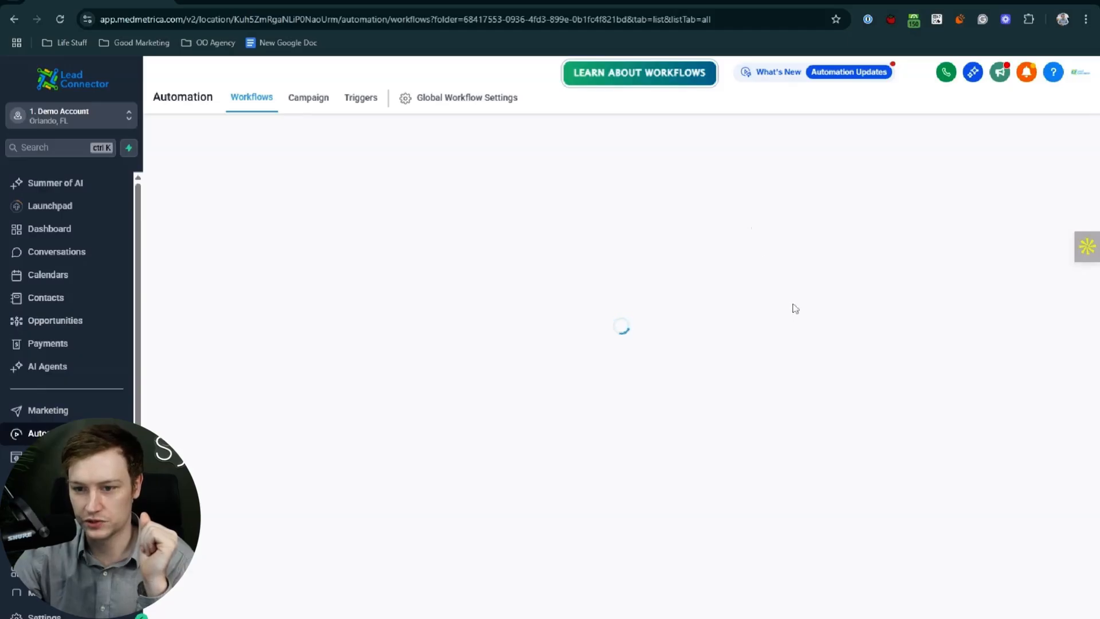
click(974, 156)
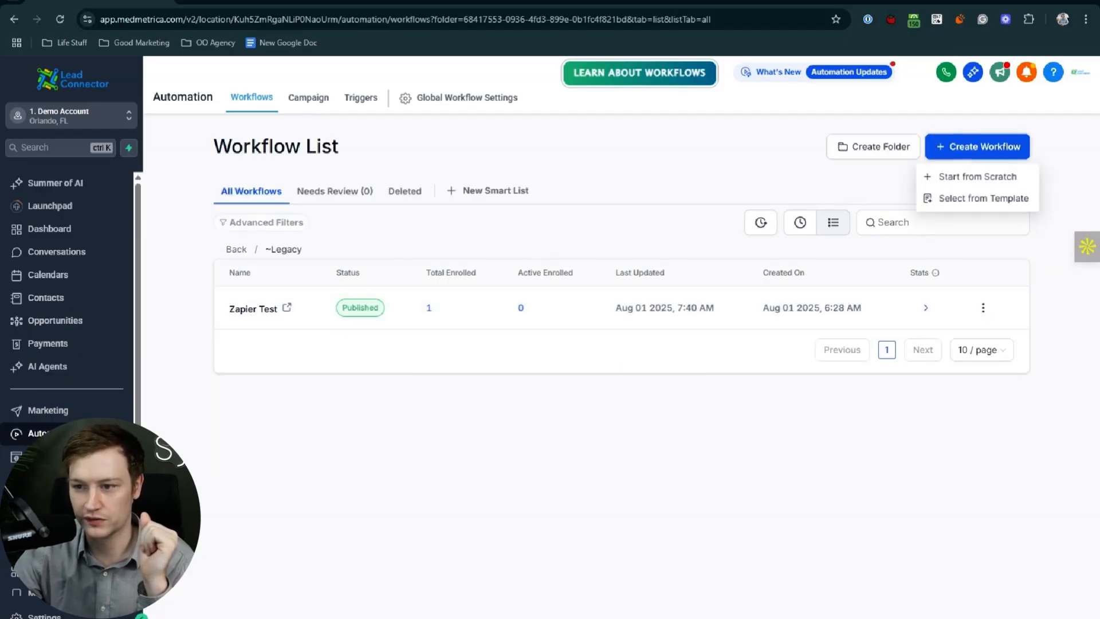
click(980, 179)
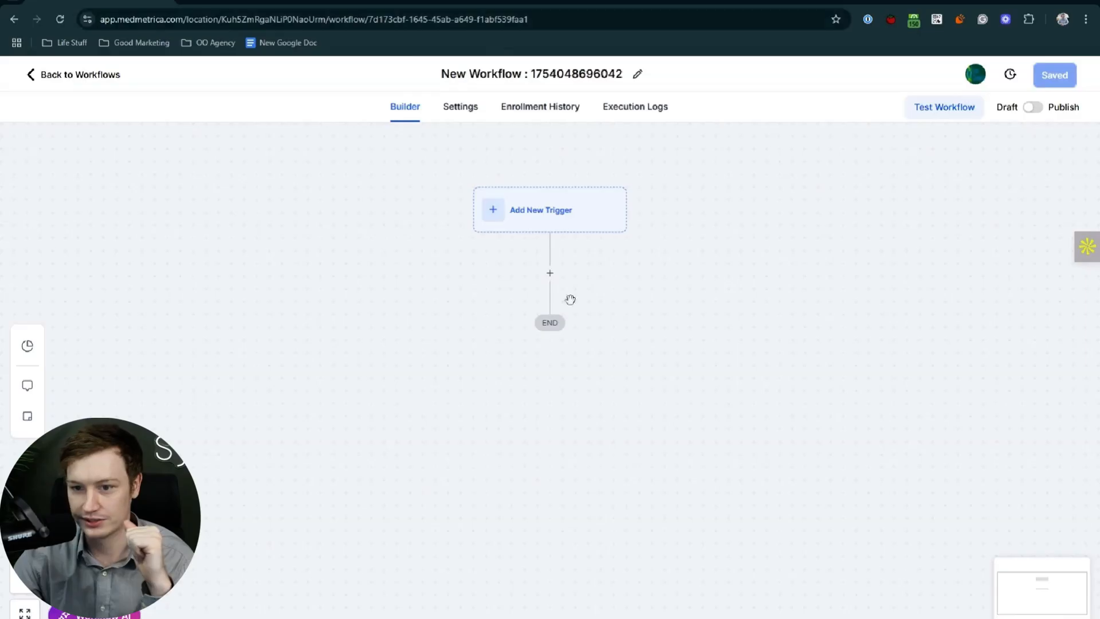
Add an SMS action with the message "Hey there!" followed on a new line by "Looking forward to talking!" and save the action.
click(549, 274)
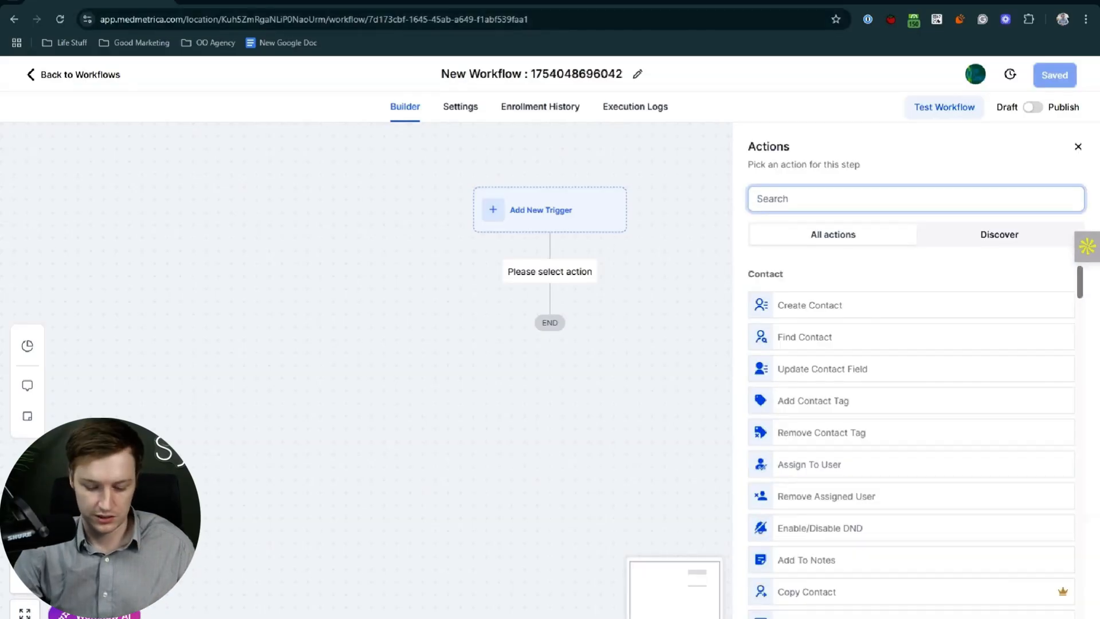
text(sms)
click(814, 308)
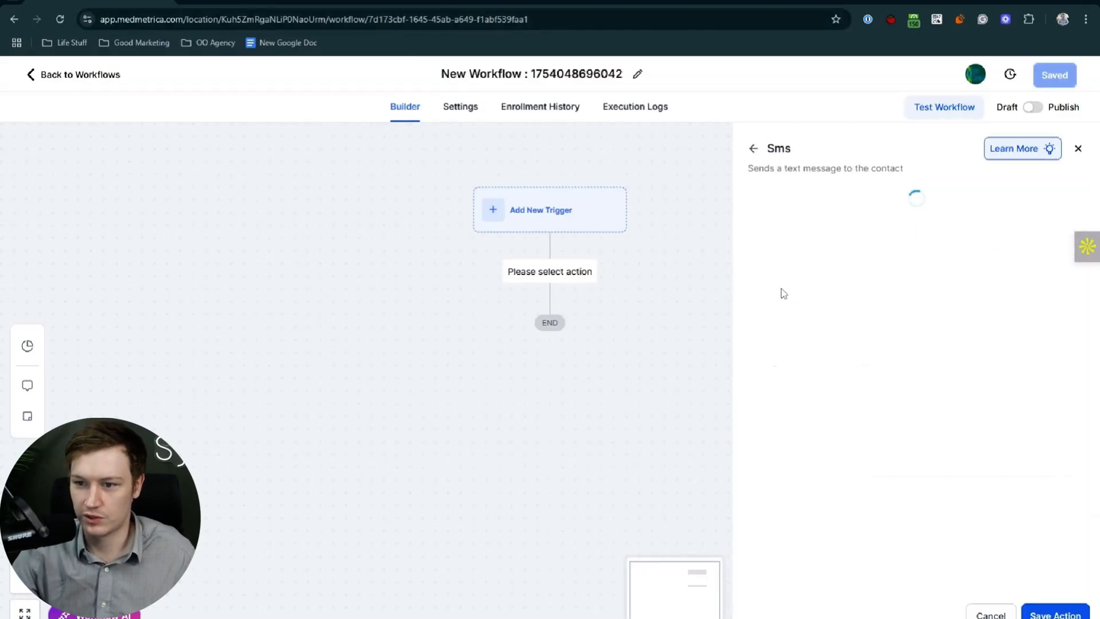
text(Hey there!)
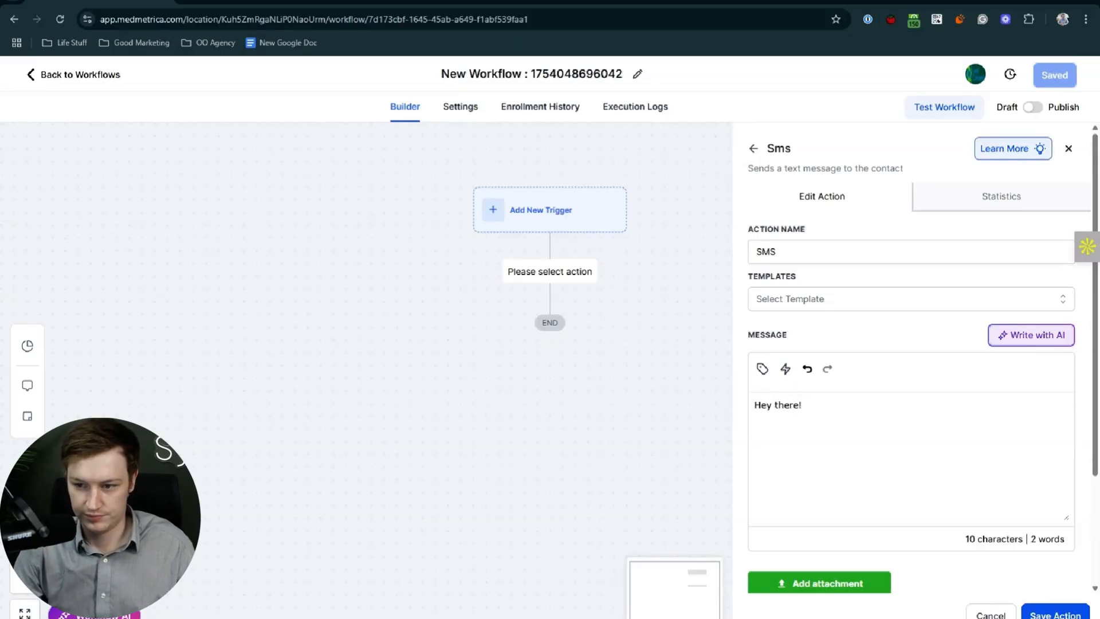
text(LLooking forw)
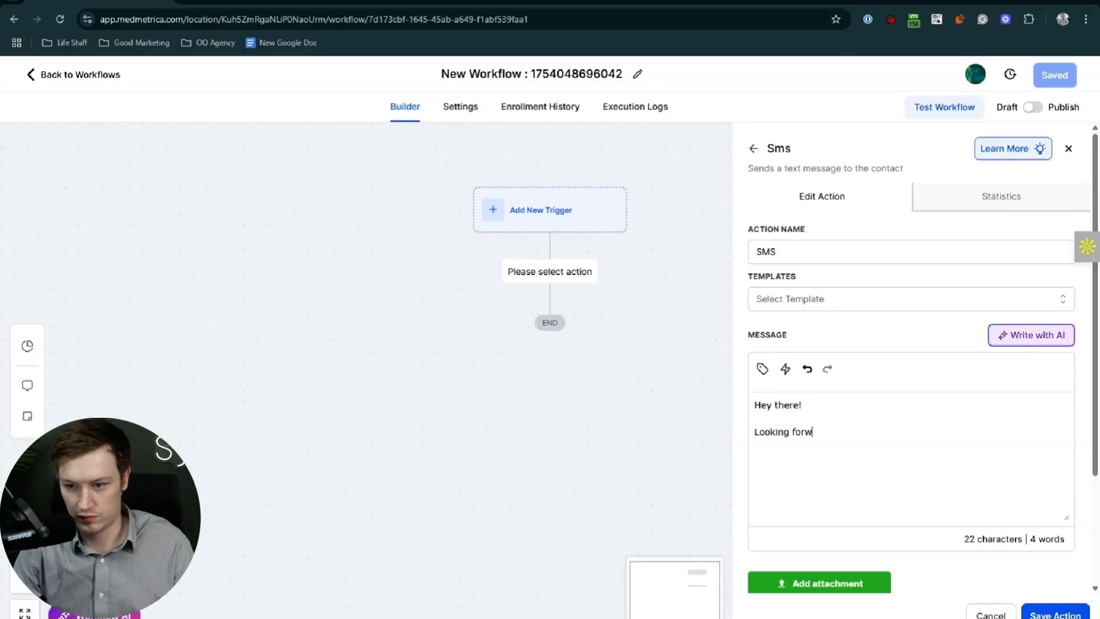
text(ard to talking!)
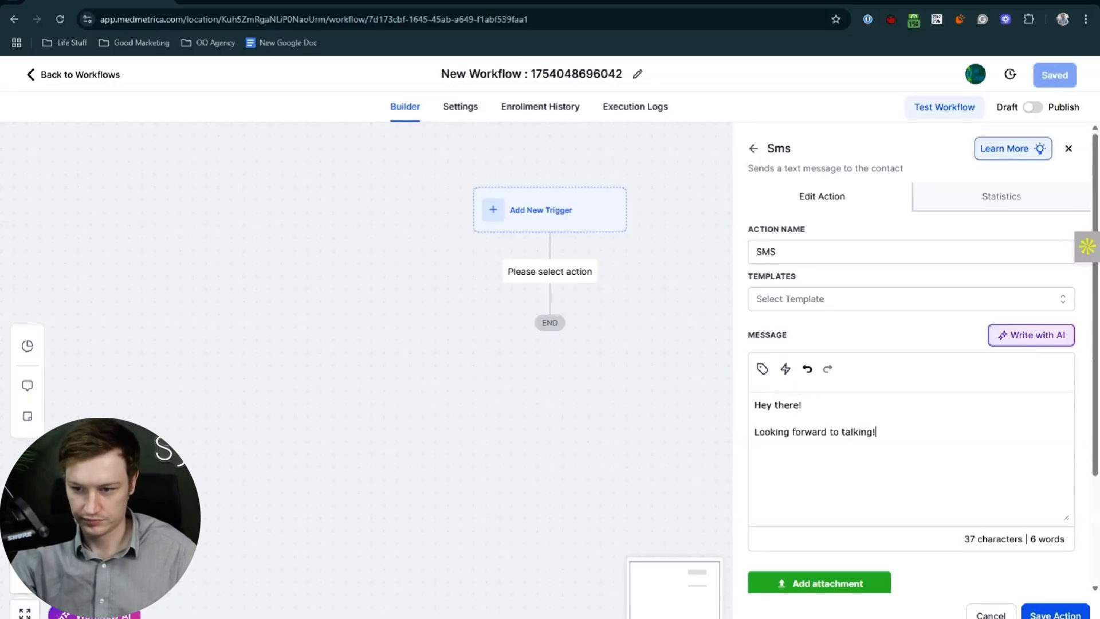
click(1055, 614)
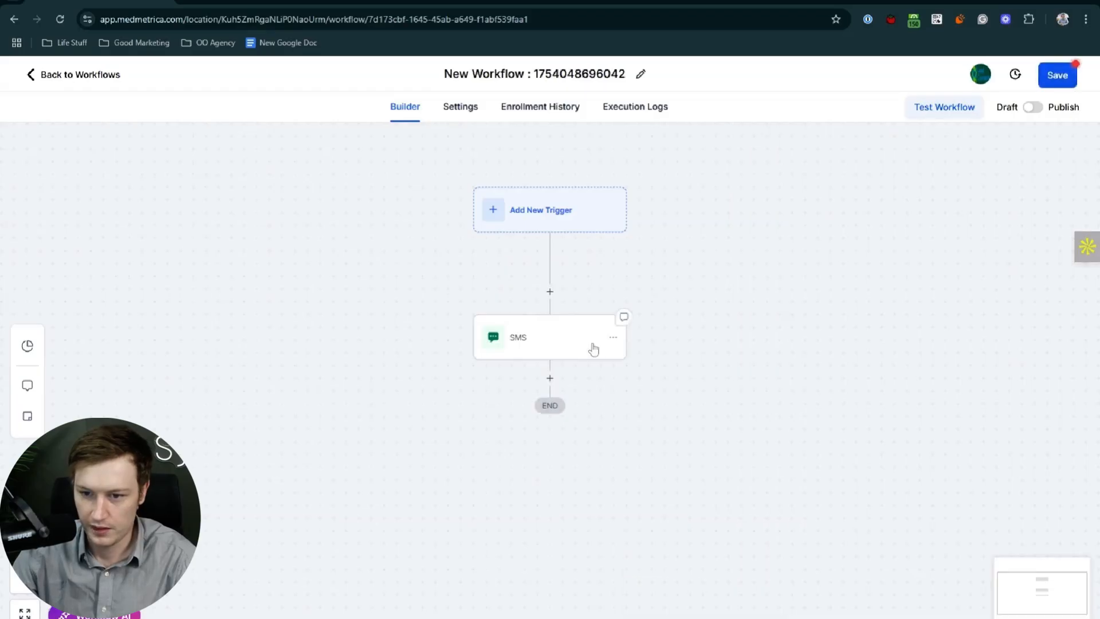
Add a Manual Action To Call after the SMS action and save it with its default settings.
click(550, 379)
text(manual)
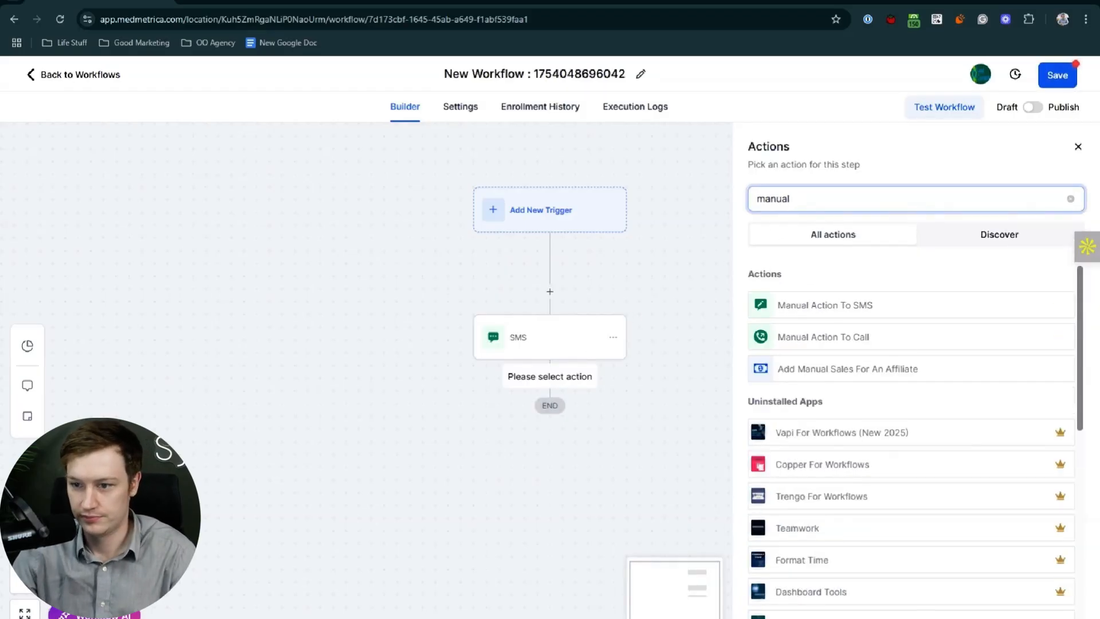
click(798, 339)
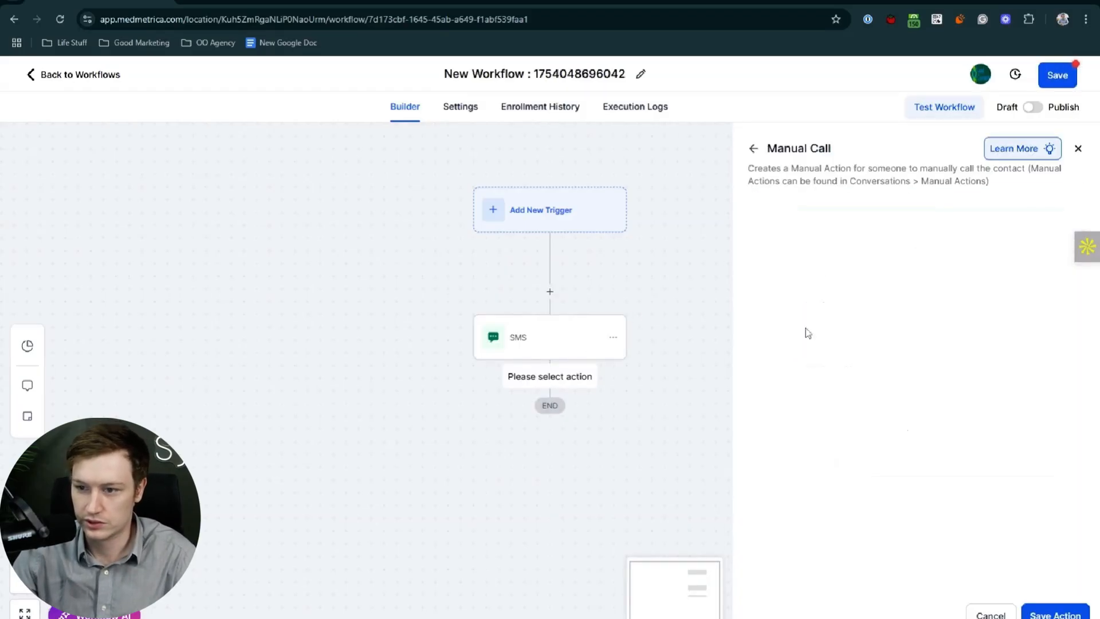
click(1071, 614)
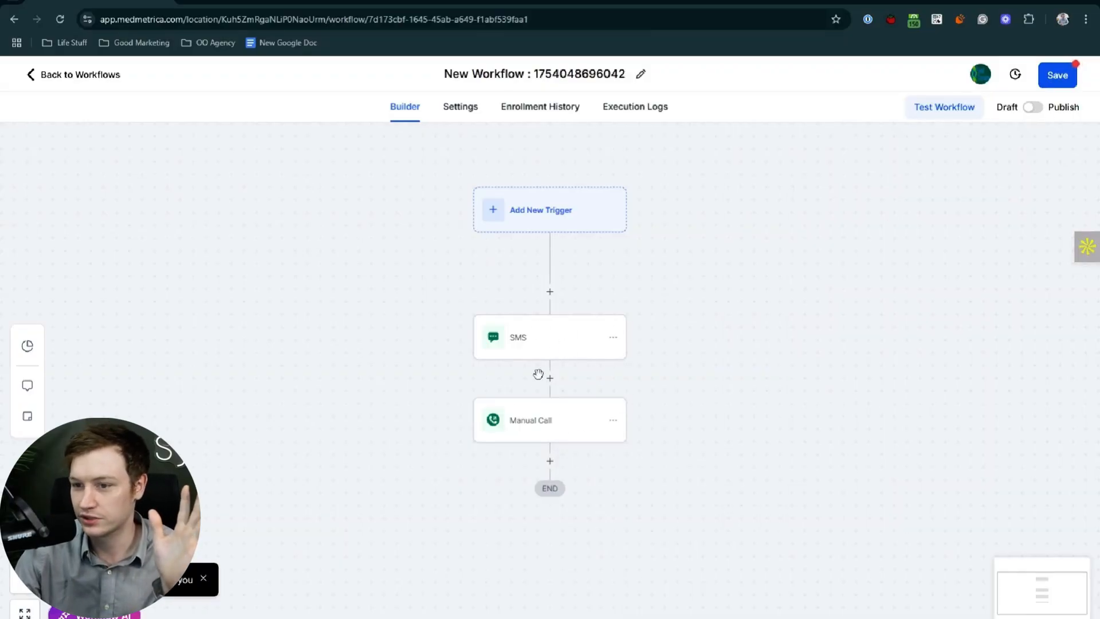
Set the new workflow to Publish and save it.
click(1037, 109)
click(1057, 78)
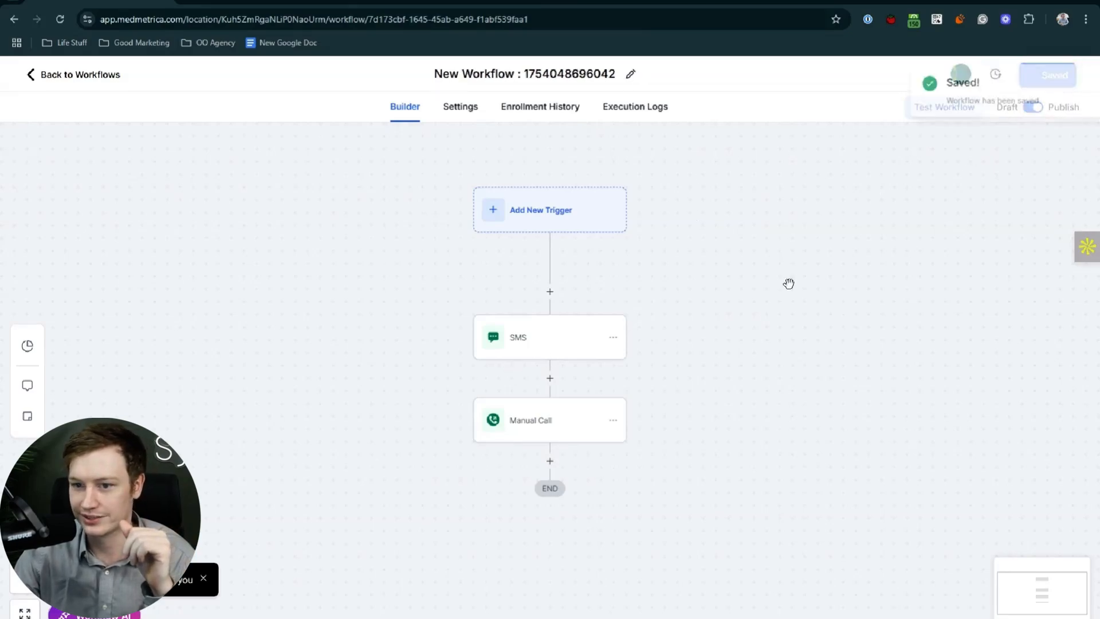
click(1075, 81)
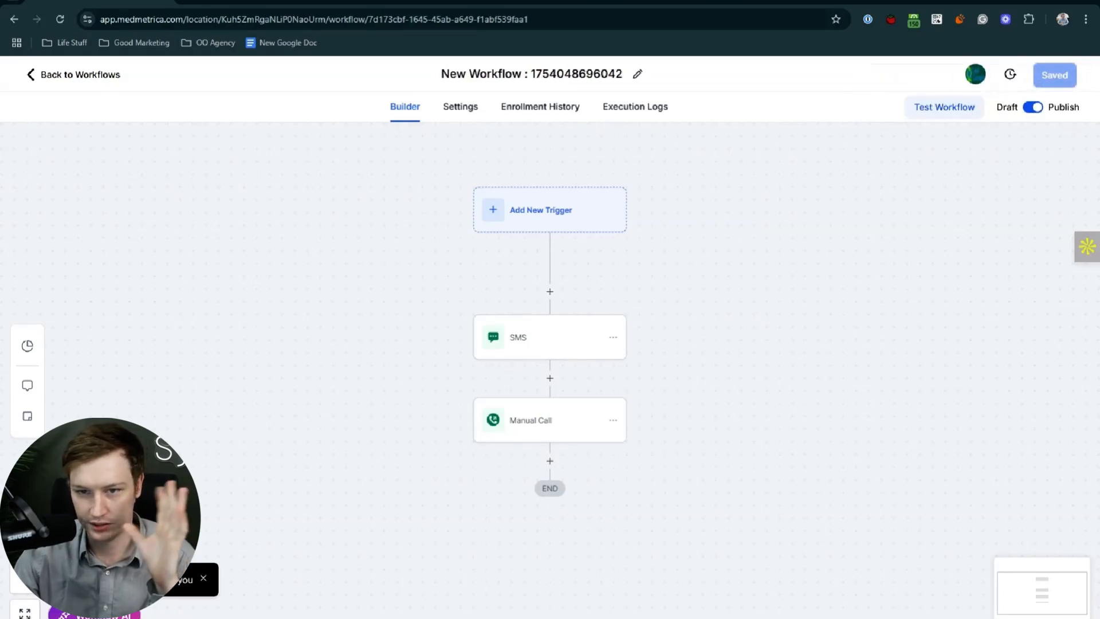
Rename the workflow as "Zapier Test 2" and save it again.
click(640, 71)
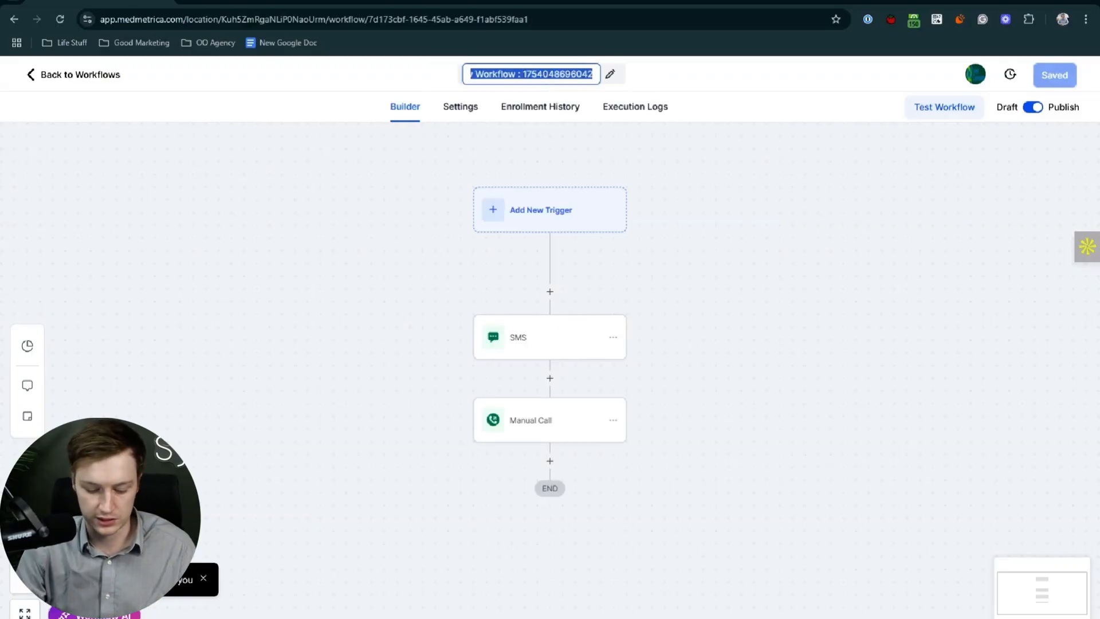
text(Zapier T)
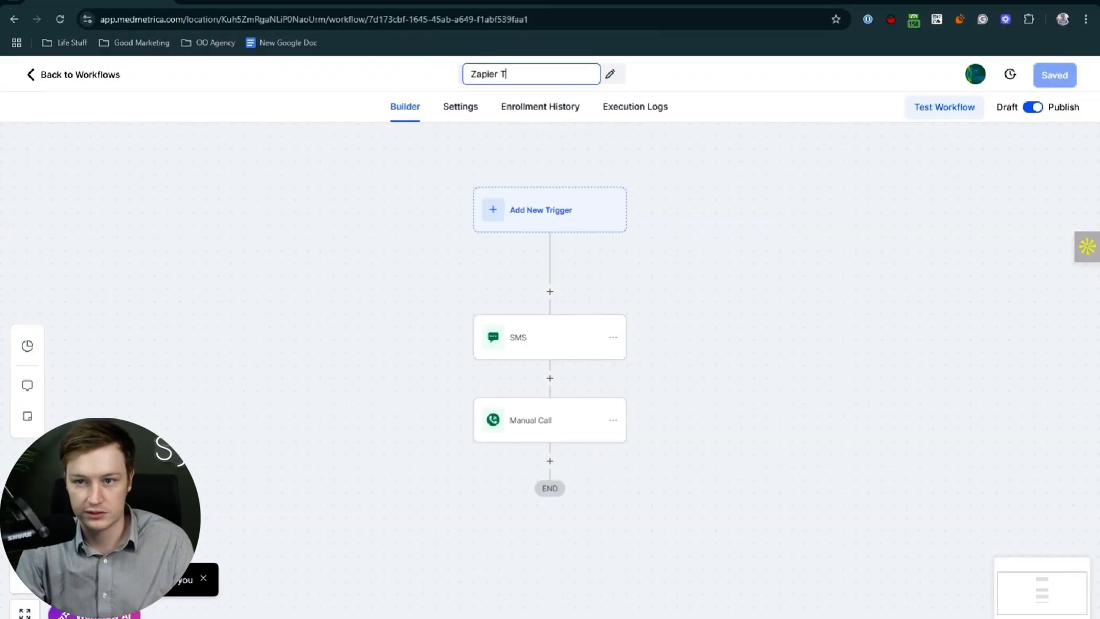
drag(754, 290, 758, 285)
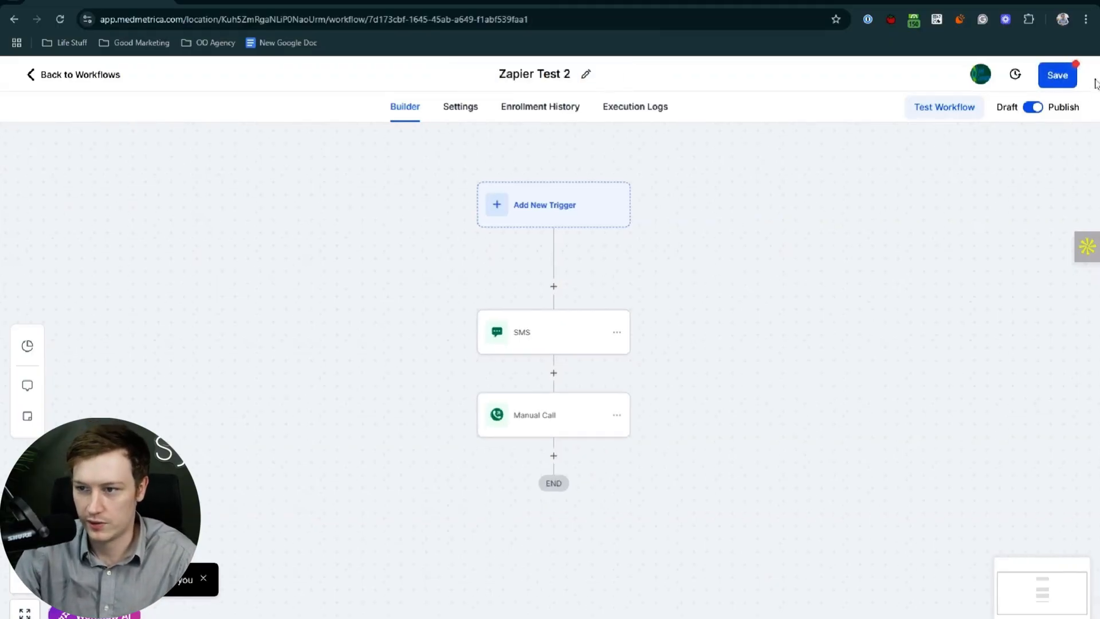
click(1049, 85)
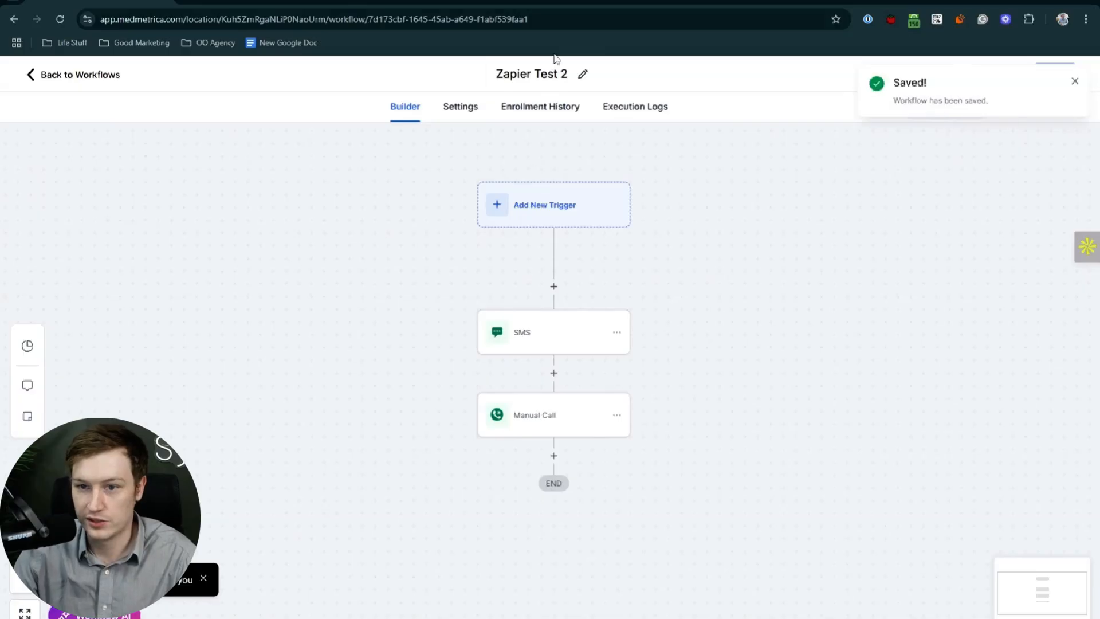
Switch to Zapier, change step 2's action event to Add Lead to Campaign, and continue to its configuration.
click(405, 1)
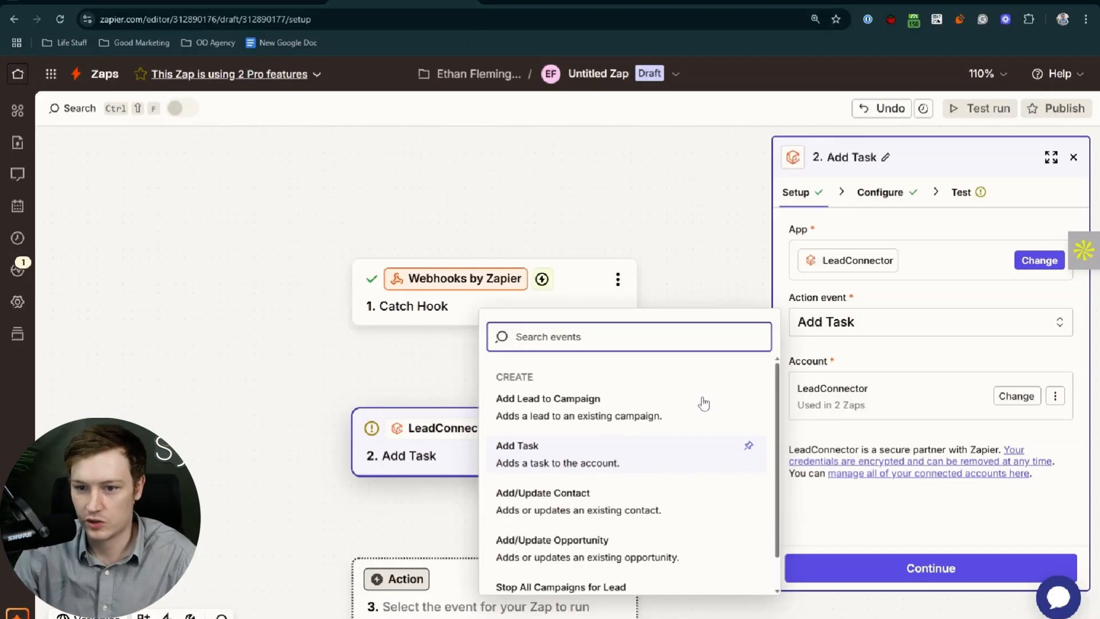
click(679, 223)
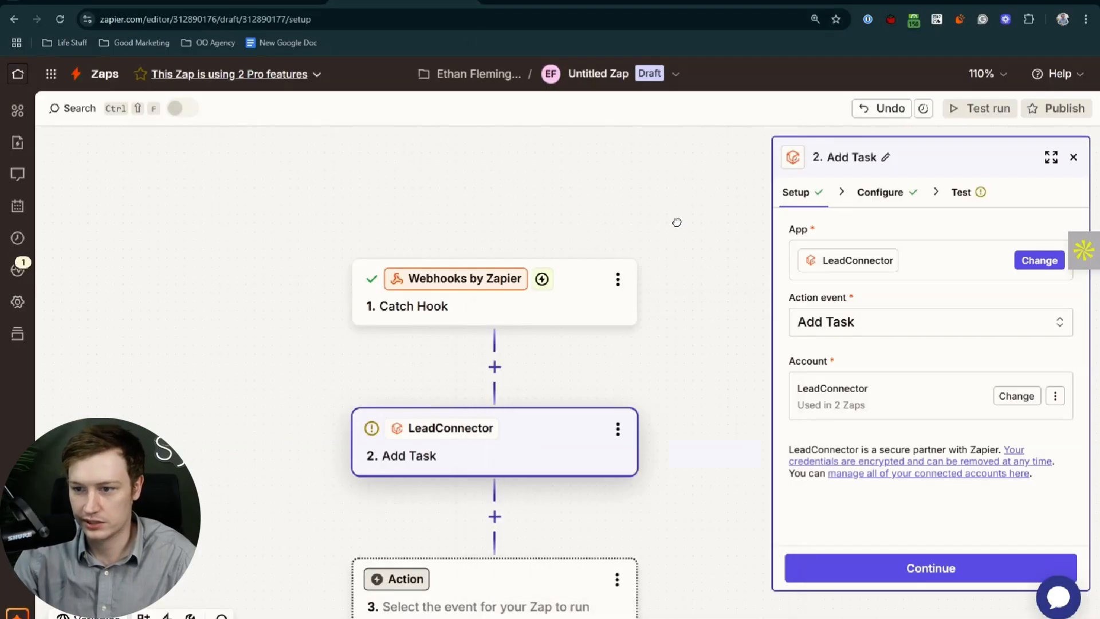
click(862, 334)
click(613, 412)
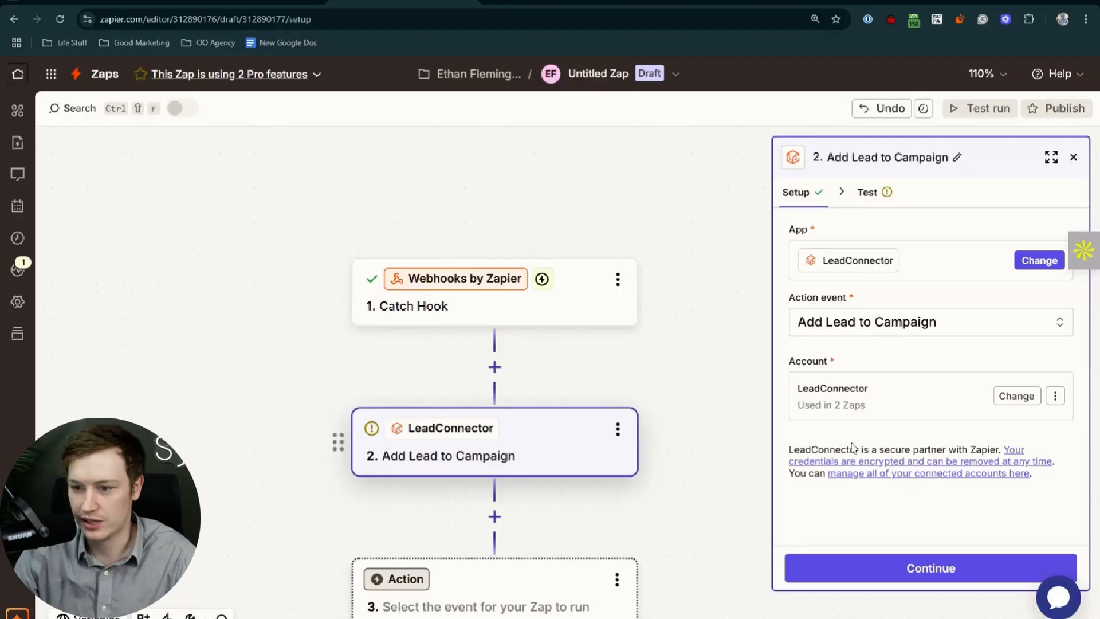
click(933, 568)
Switch the Add Lead to Campaign step's account to LeadConnector #2 and search the Campaign ID options for "zapier".
click(850, 268)
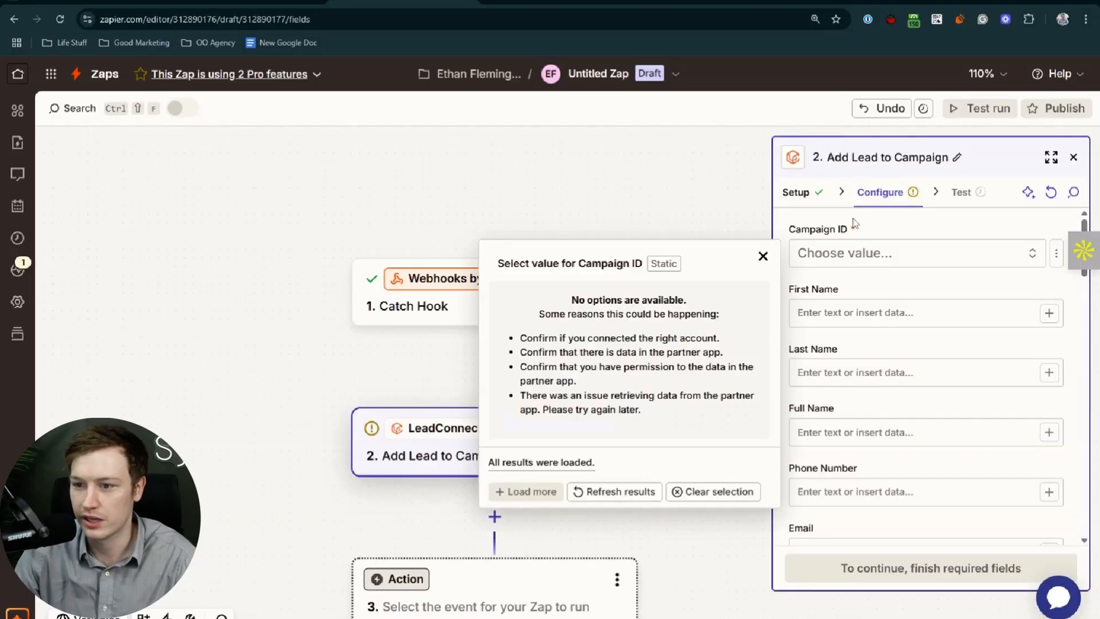
click(799, 195)
click(809, 200)
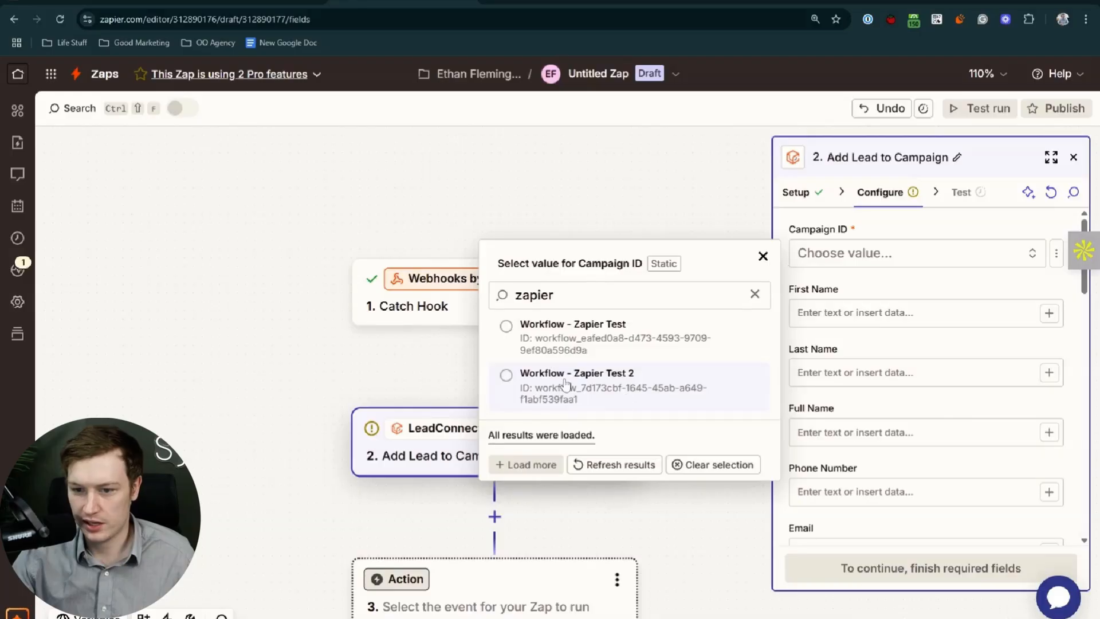
Search the Campaign ID options for "test" and choose Workflow - Zapier Test 2 as the campaign.
click(920, 227)
click(795, 192)
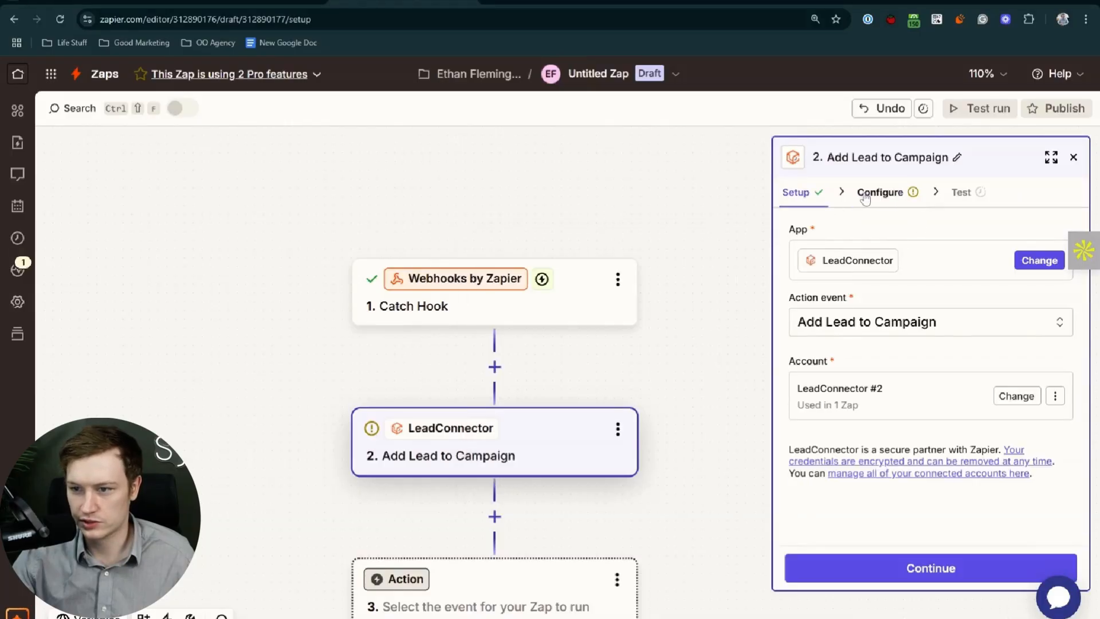
click(876, 192)
click(852, 264)
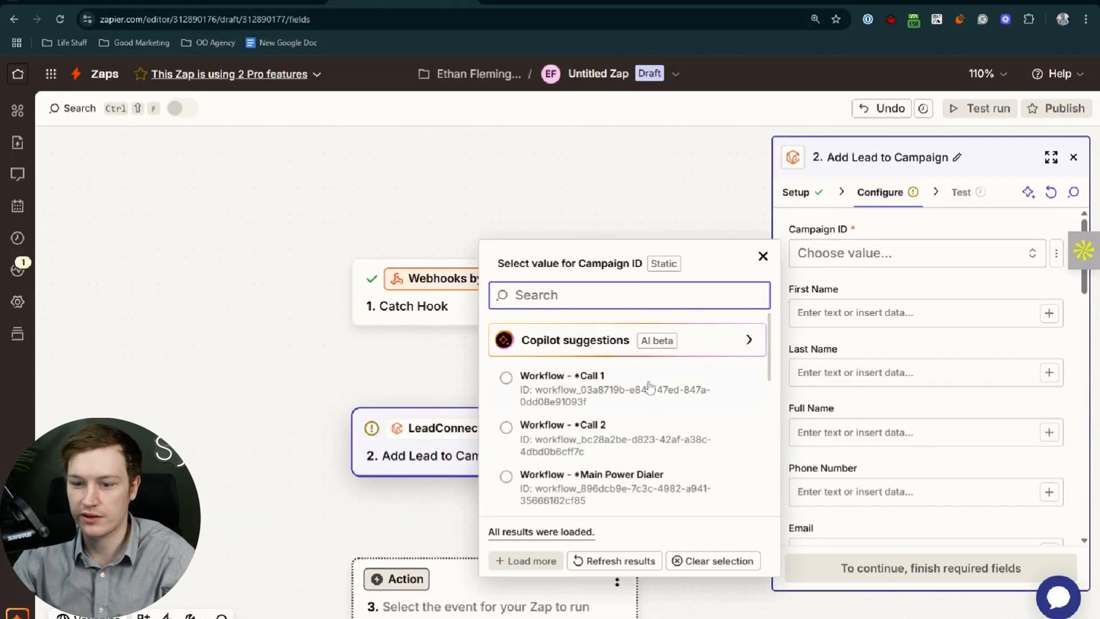
text(test)
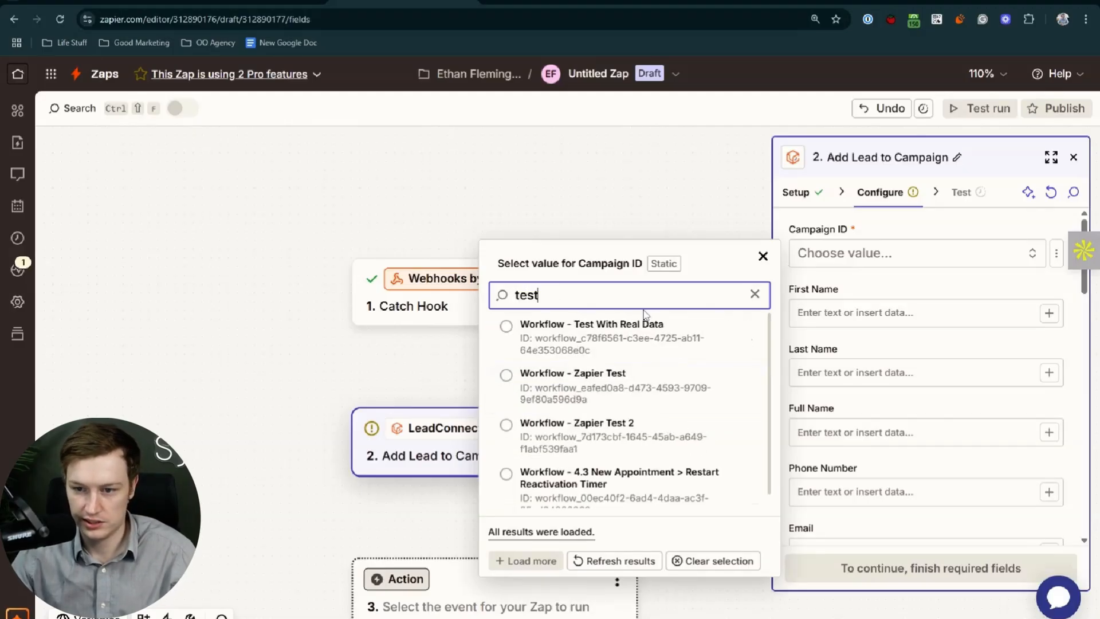
click(608, 440)
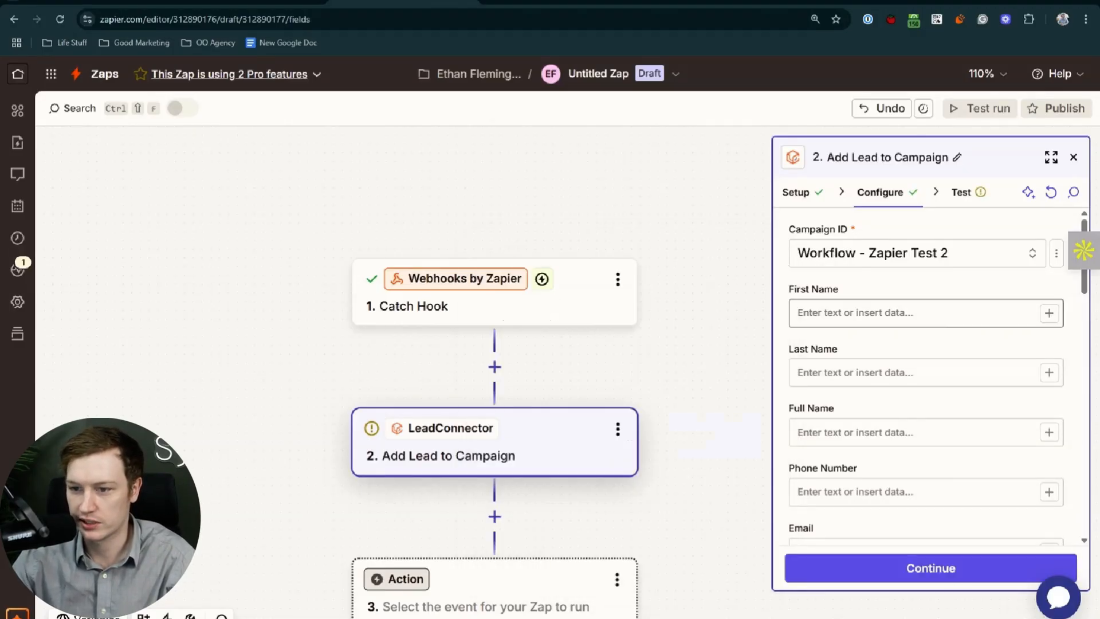
scroll(869, 344, down, 3)
scroll(869, 344, up, 3)
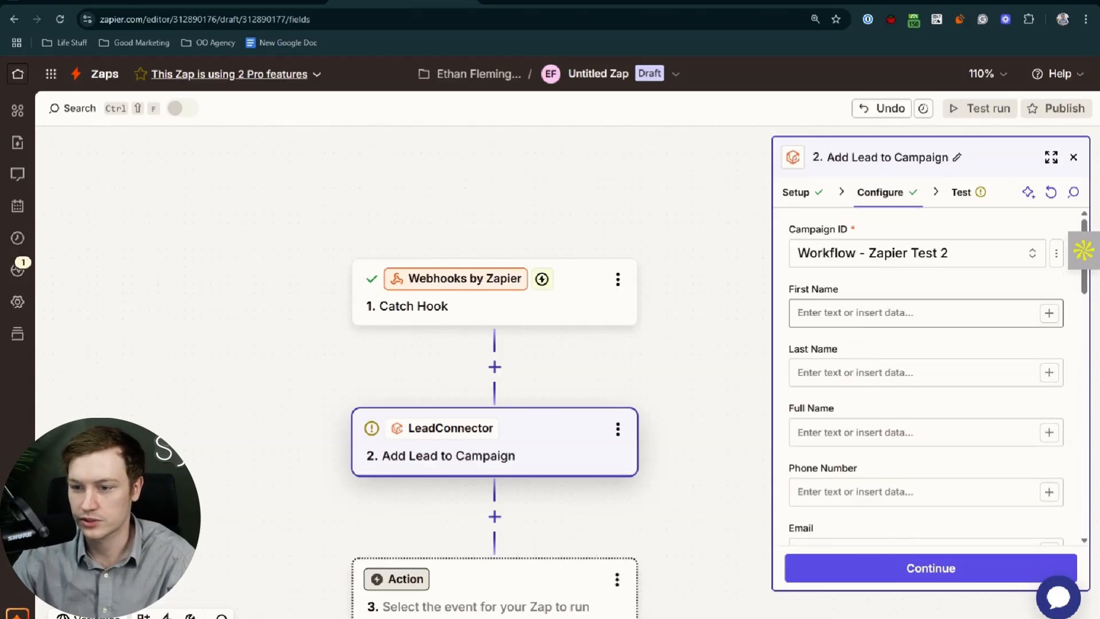
scroll(883, 281, down, 2)
scroll(894, 266, up, 2)
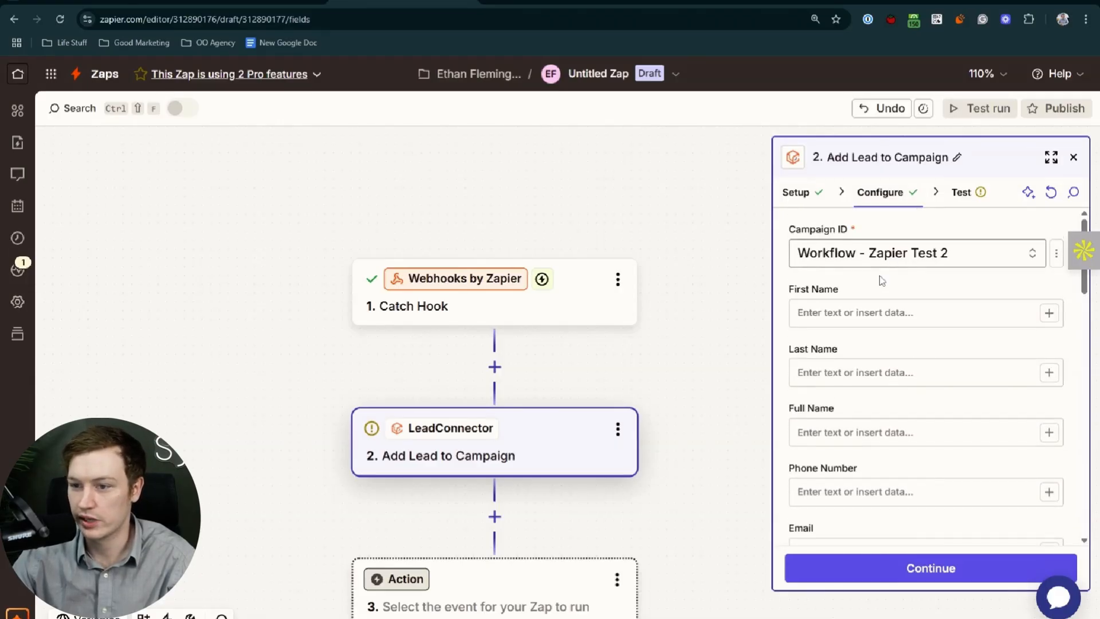
scroll(879, 302, down, 2)
scroll(884, 309, up, 2)
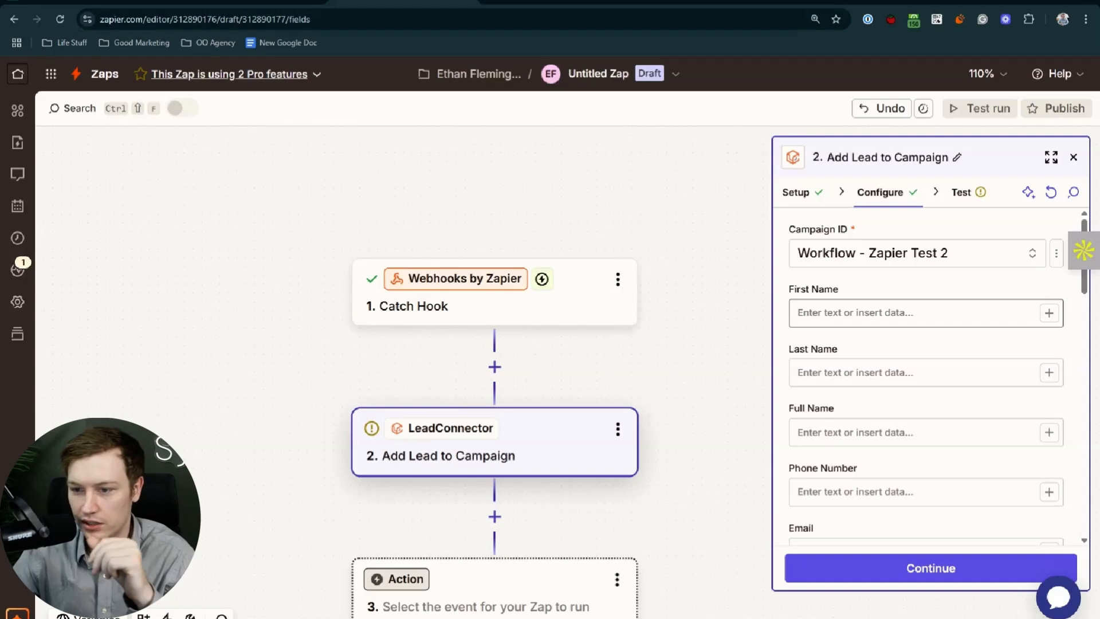
Map the Full Name field of the Add Lead to Campaign step to the Catch Hook's Full Name value.
click(876, 313)
click(860, 432)
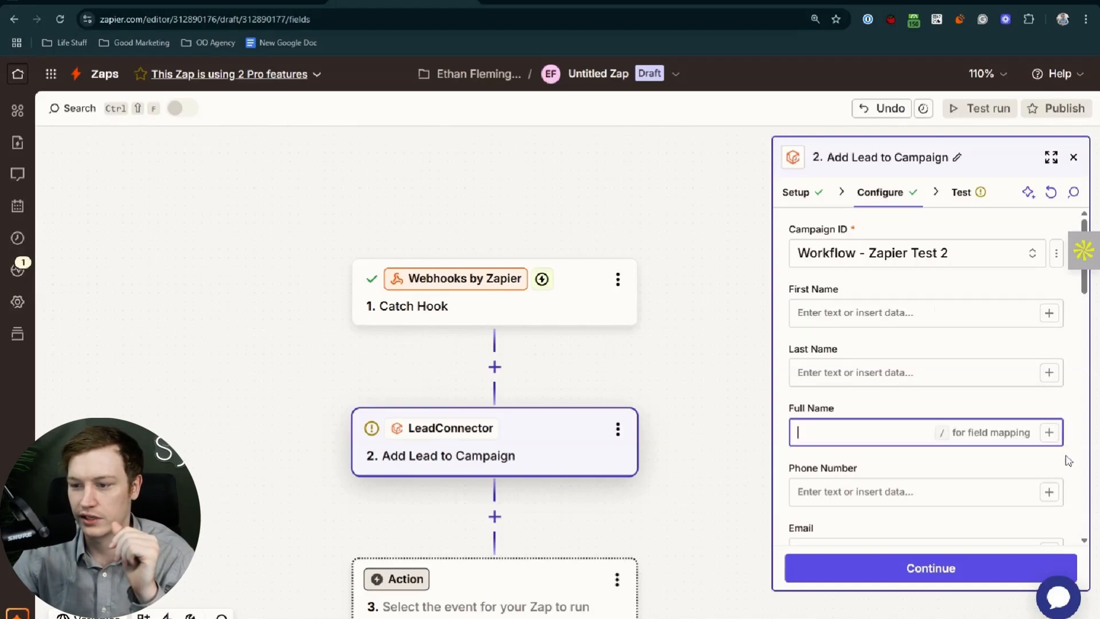
scroll(925, 437, down, 2)
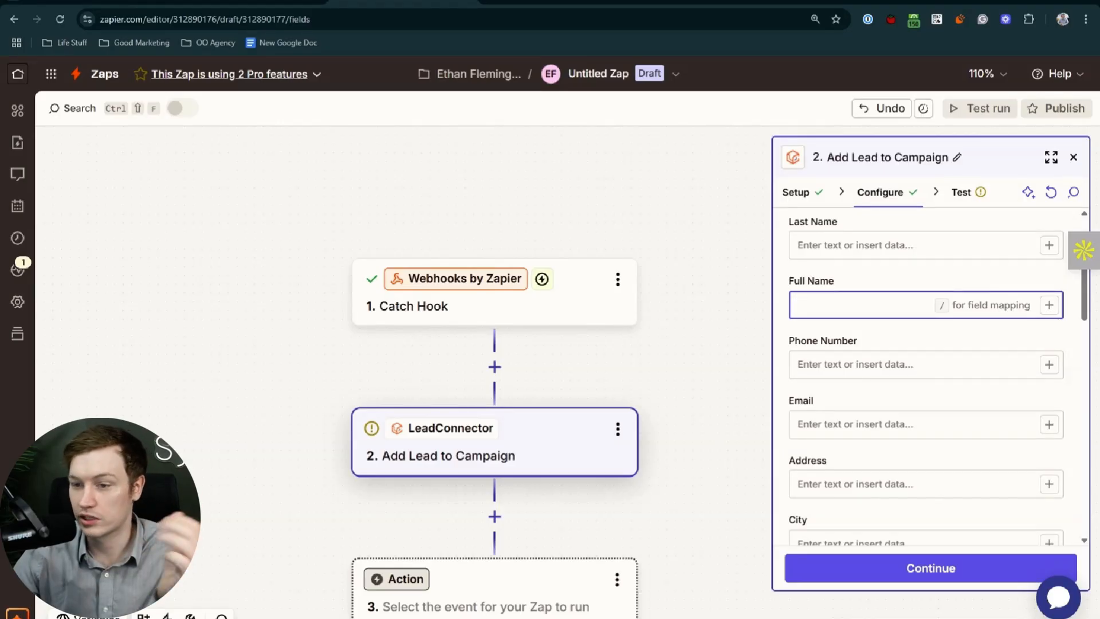
click(1049, 305)
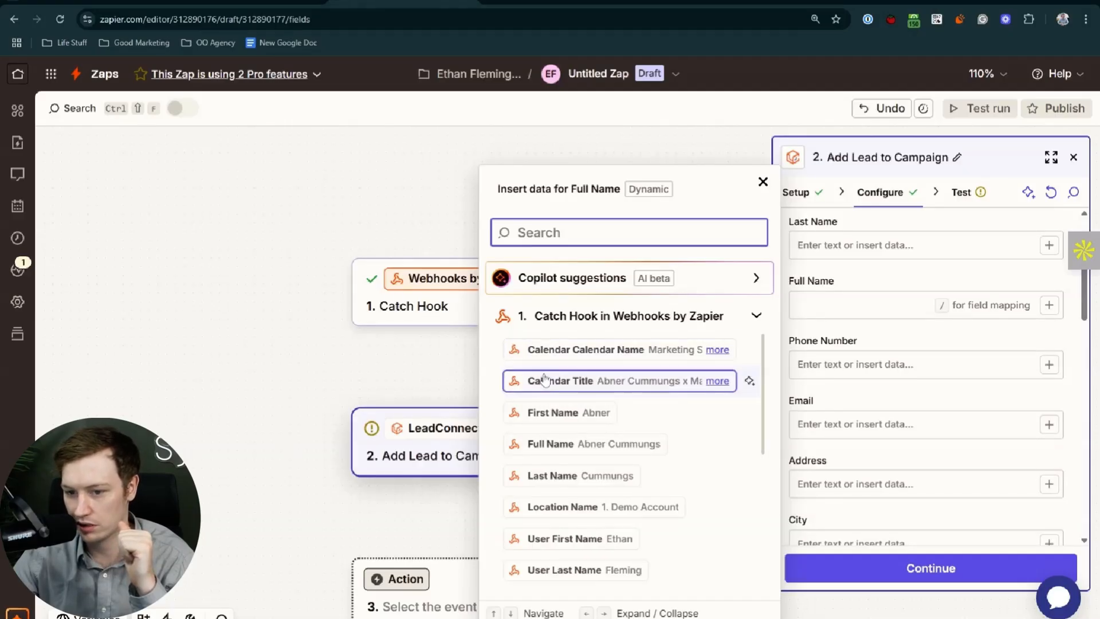
click(745, 444)
click(853, 340)
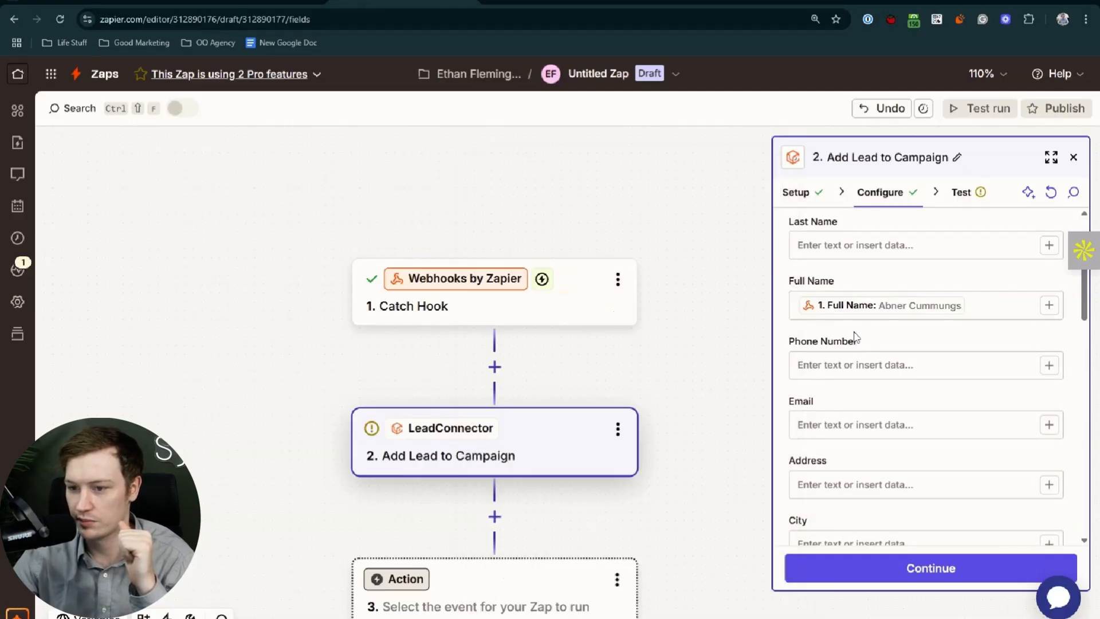
scroll(859, 317, up, 2)
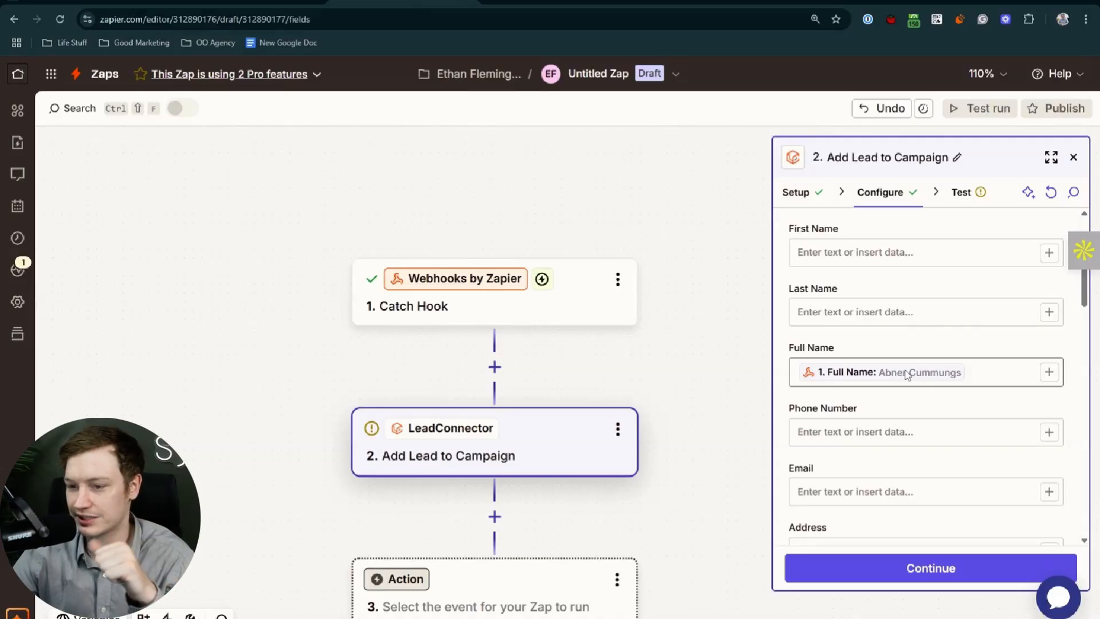
Map Phone Number to the Catch Hook's User Phone value and Email to its Email value.
scroll(907, 374, down, 2)
scroll(917, 367, down, 1)
click(1049, 303)
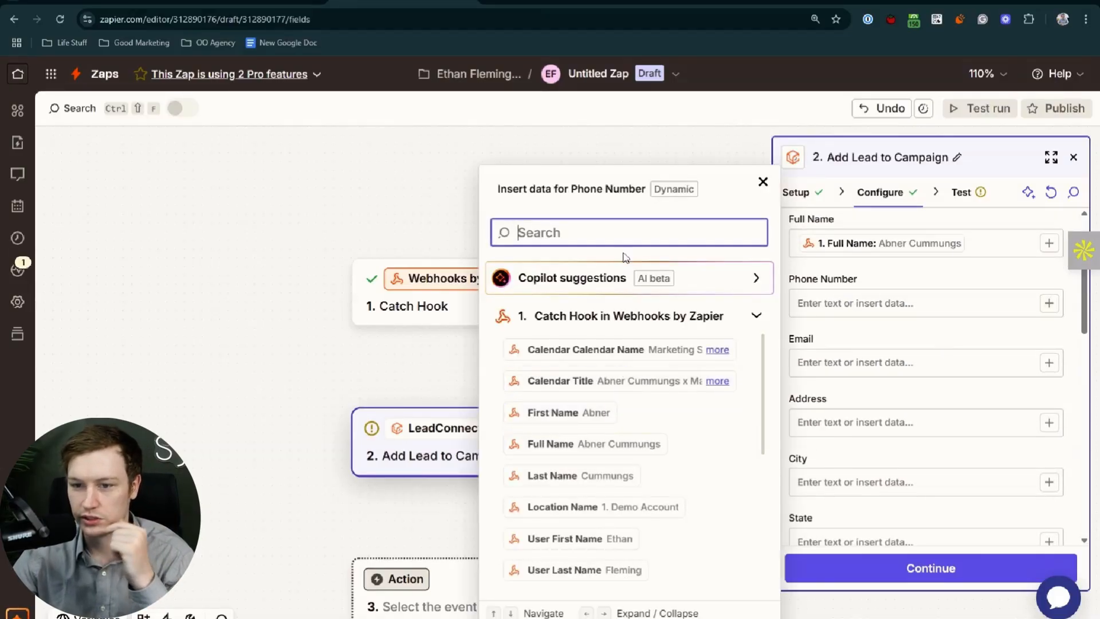
text(phone)
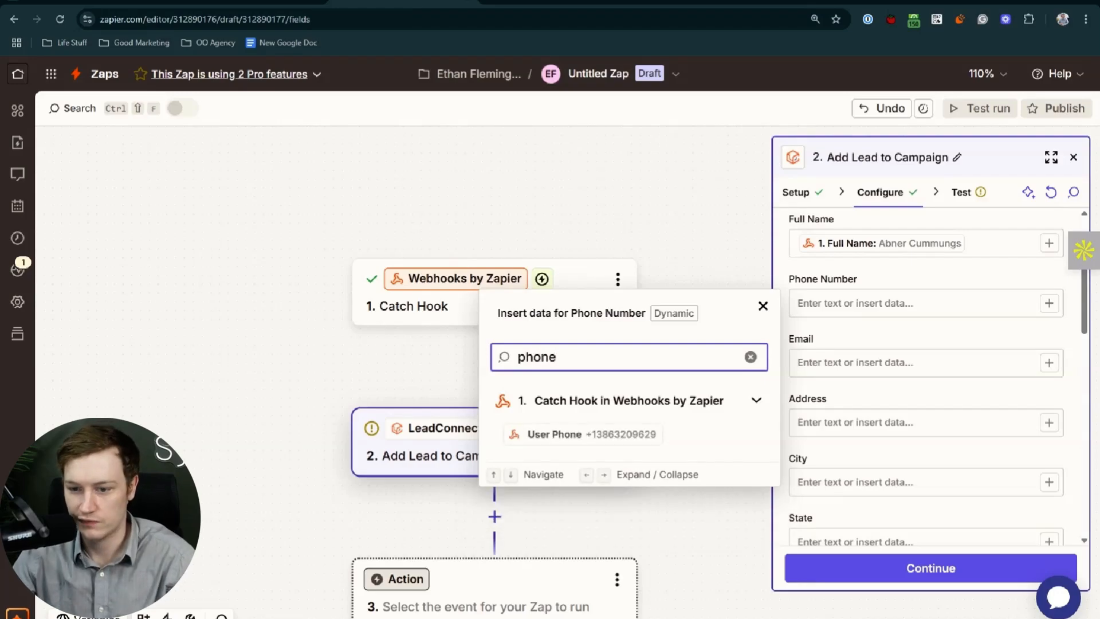
click(579, 433)
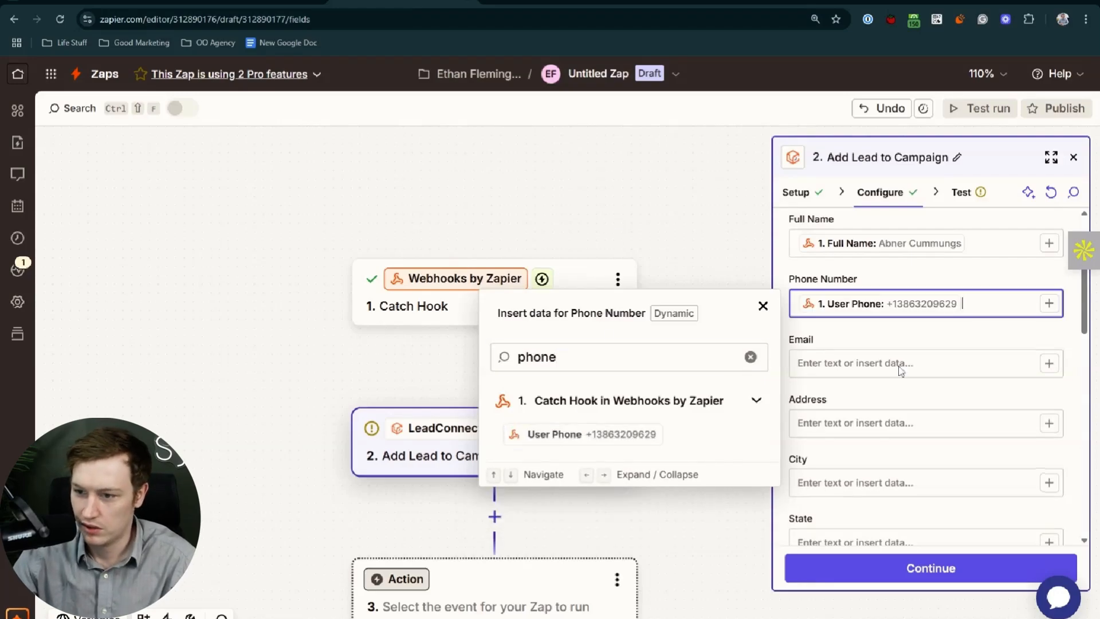
click(1049, 364)
text(email)
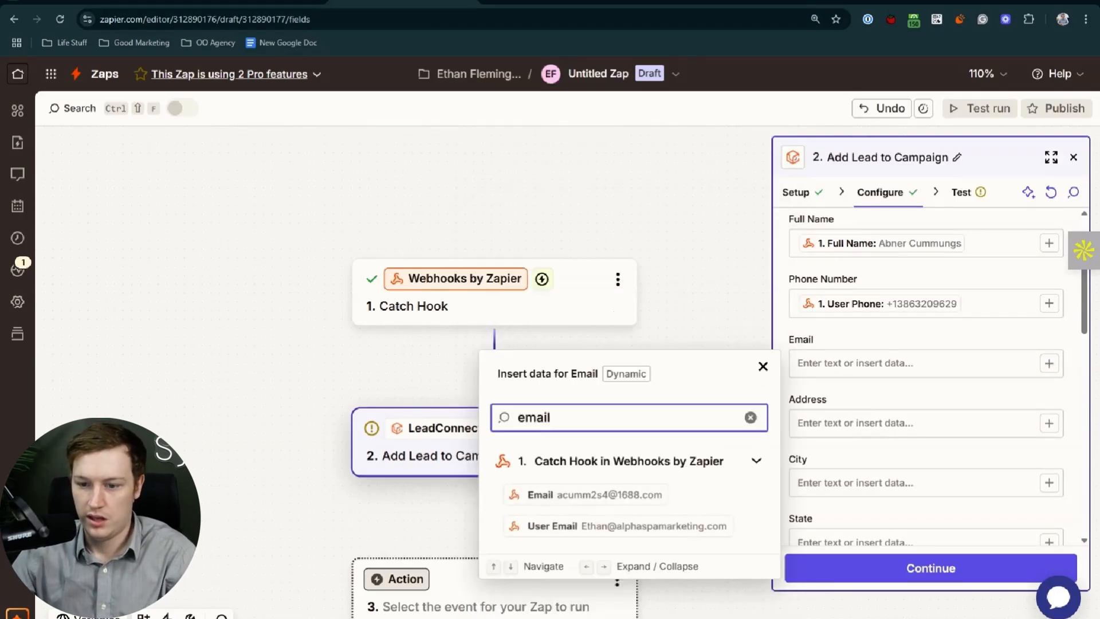
click(595, 495)
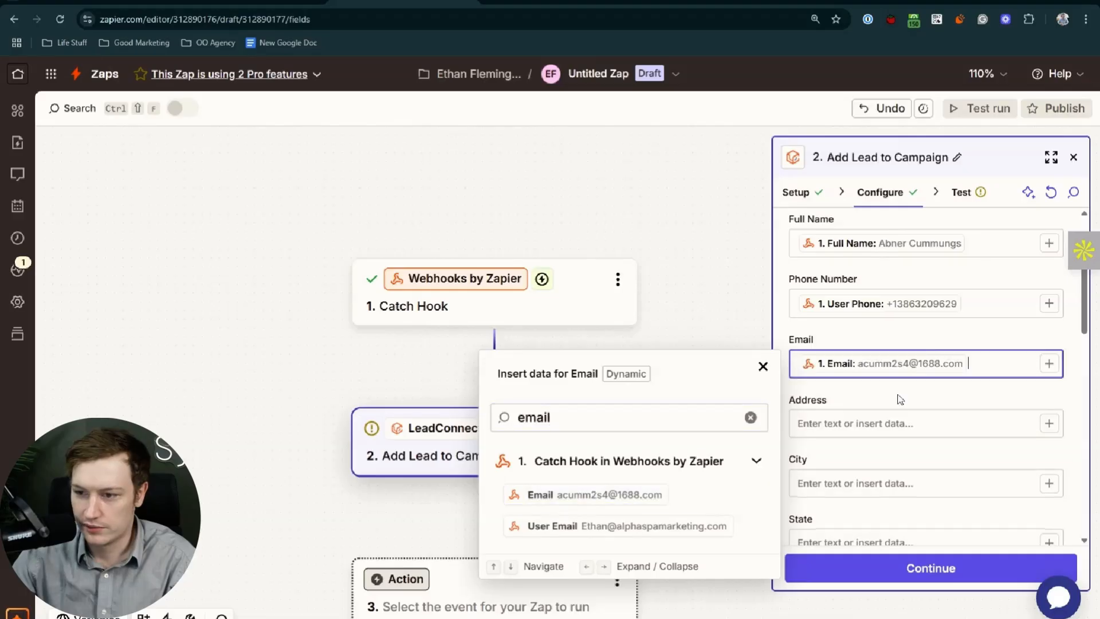
click(920, 332)
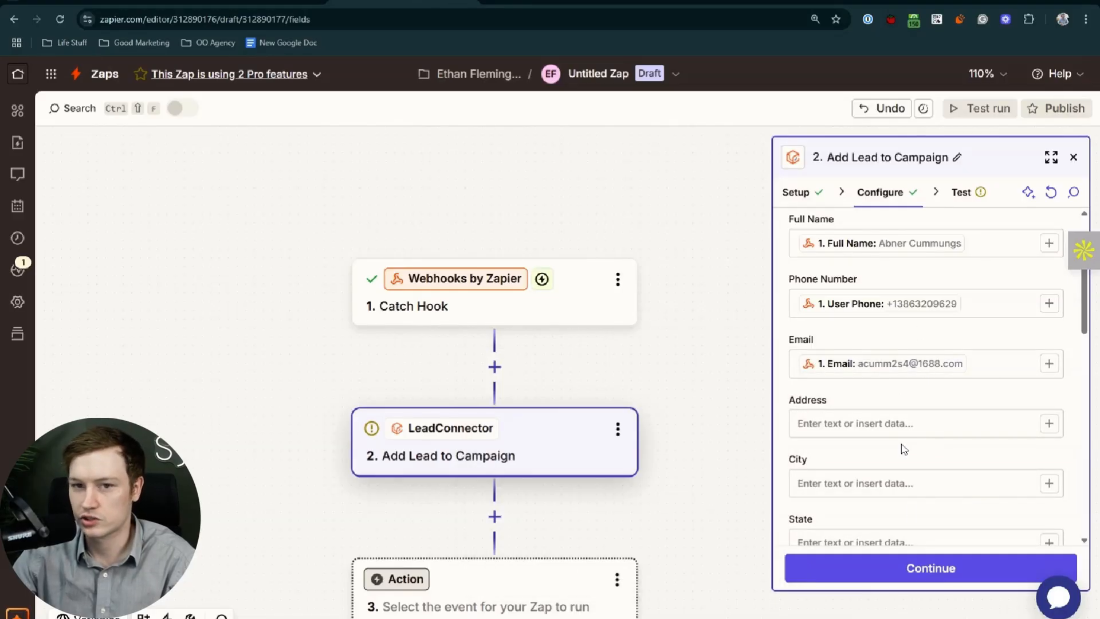
Continue to the test stage of the Add Lead to Campaign step and run the test.
click(887, 578)
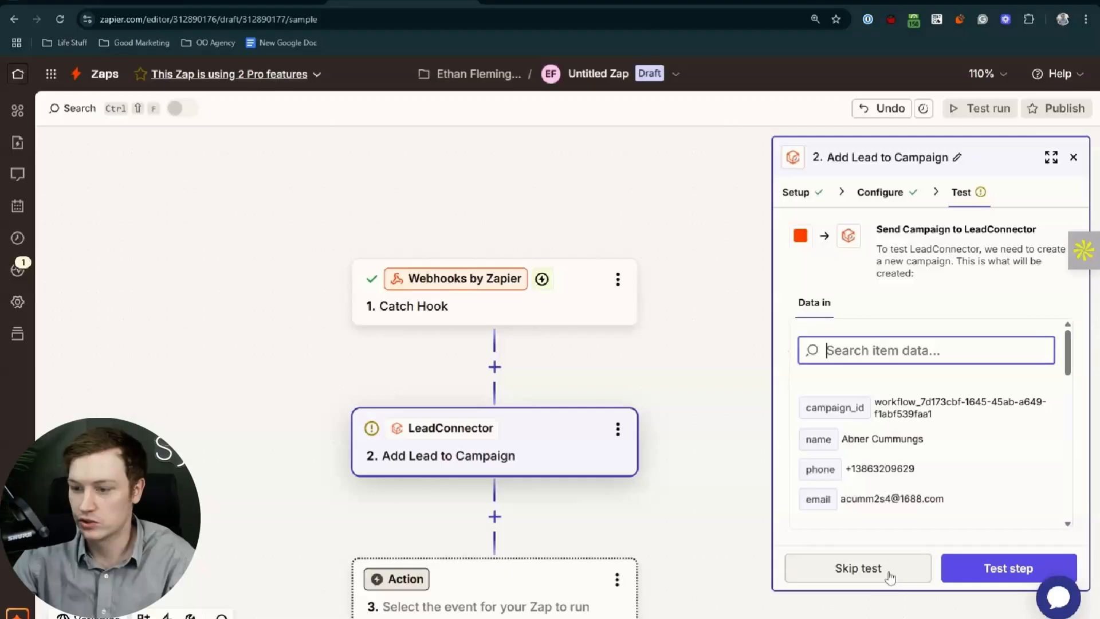
click(977, 570)
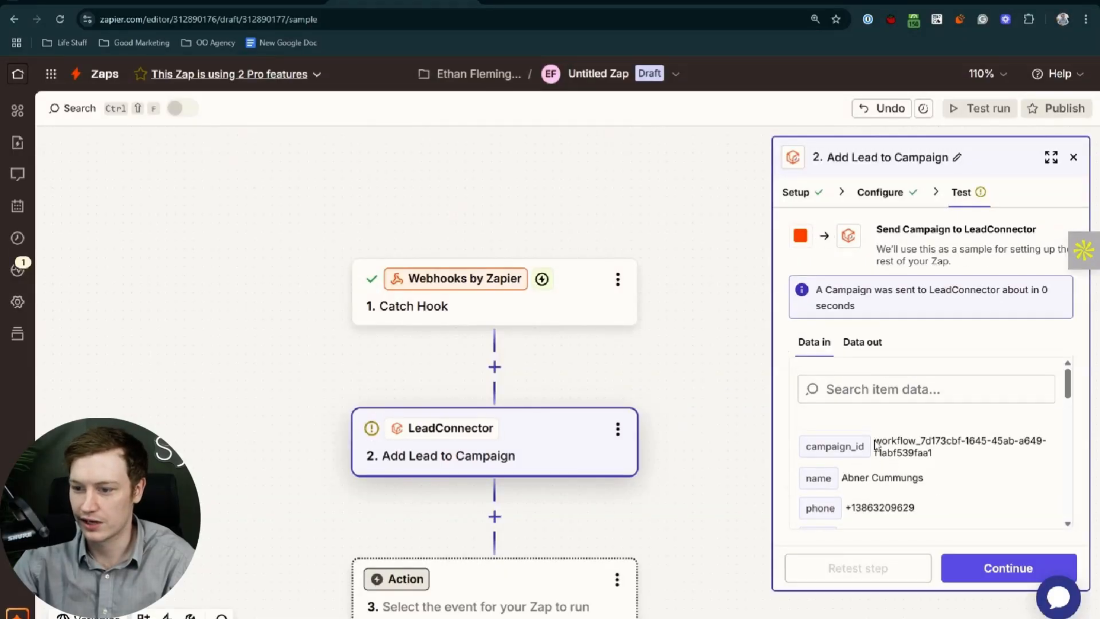
Switch to HighLevel, examine the Zapier Test 2 workflow's execution logs, and return to its builder.
click(240, 2)
click(132, 1)
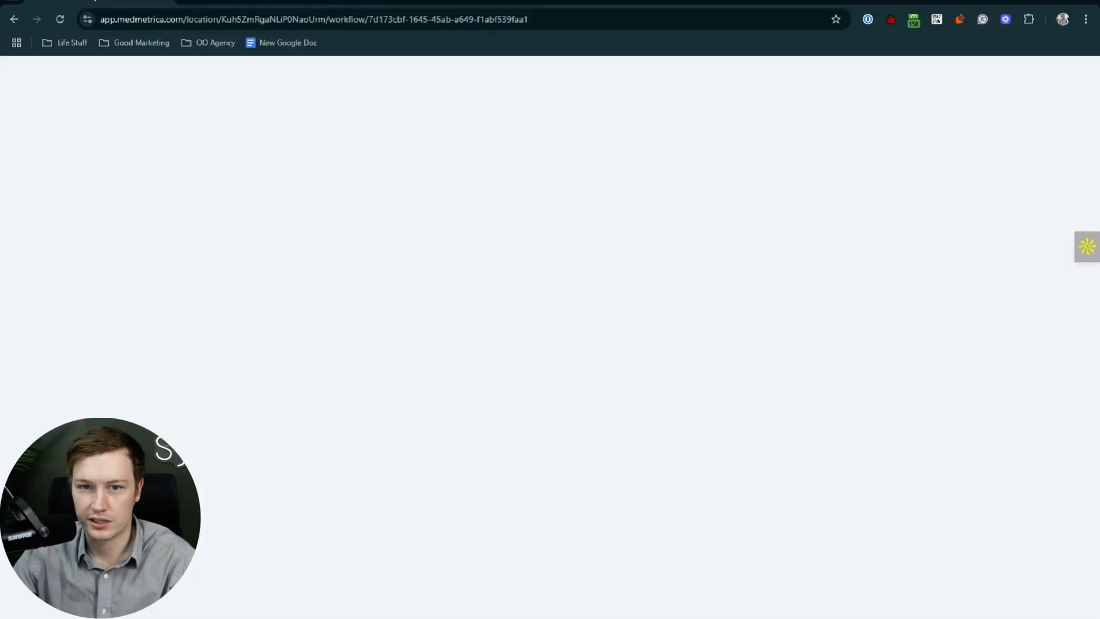
click(647, 116)
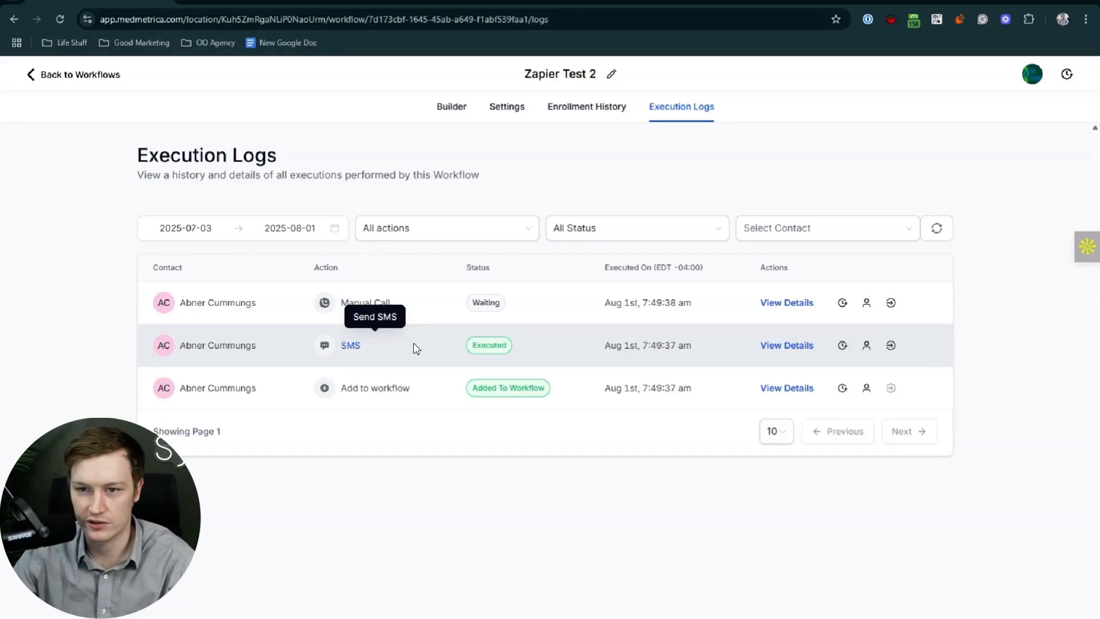
click(452, 114)
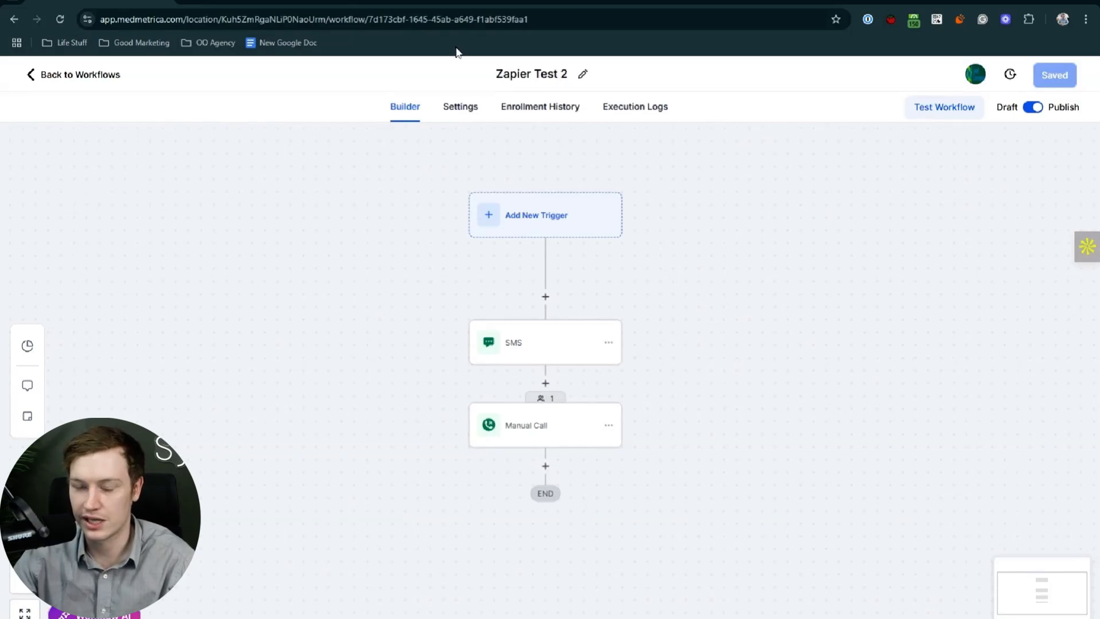
Compare the Zap with the Zapier Test 2 workflow's actions in HighLevel, and return to the Zap in Zapier.
click(393, 2)
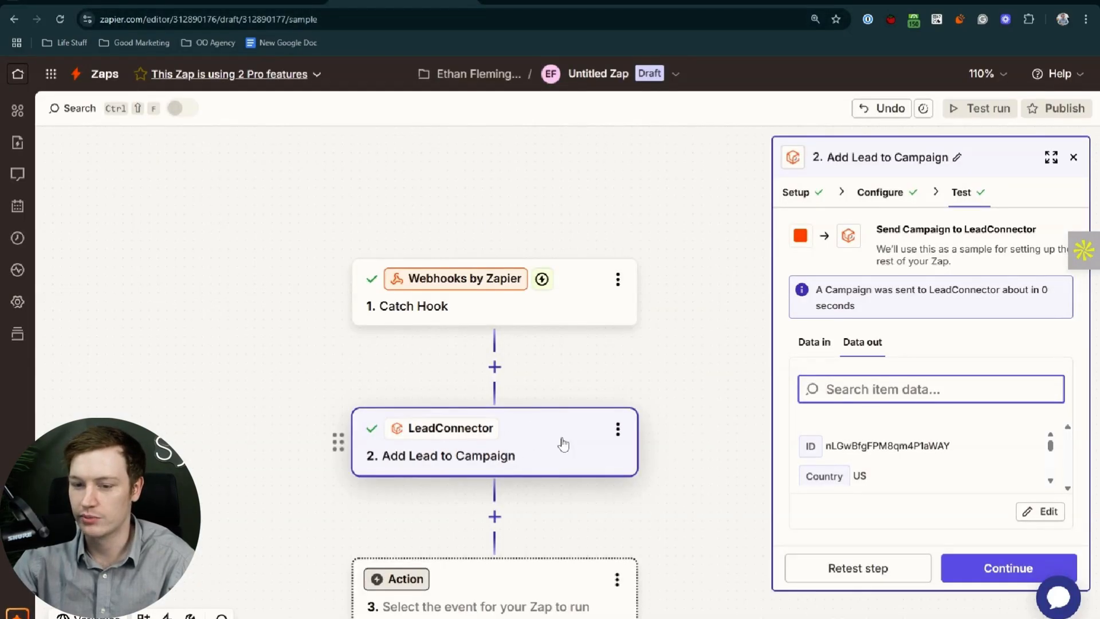
click(227, 1)
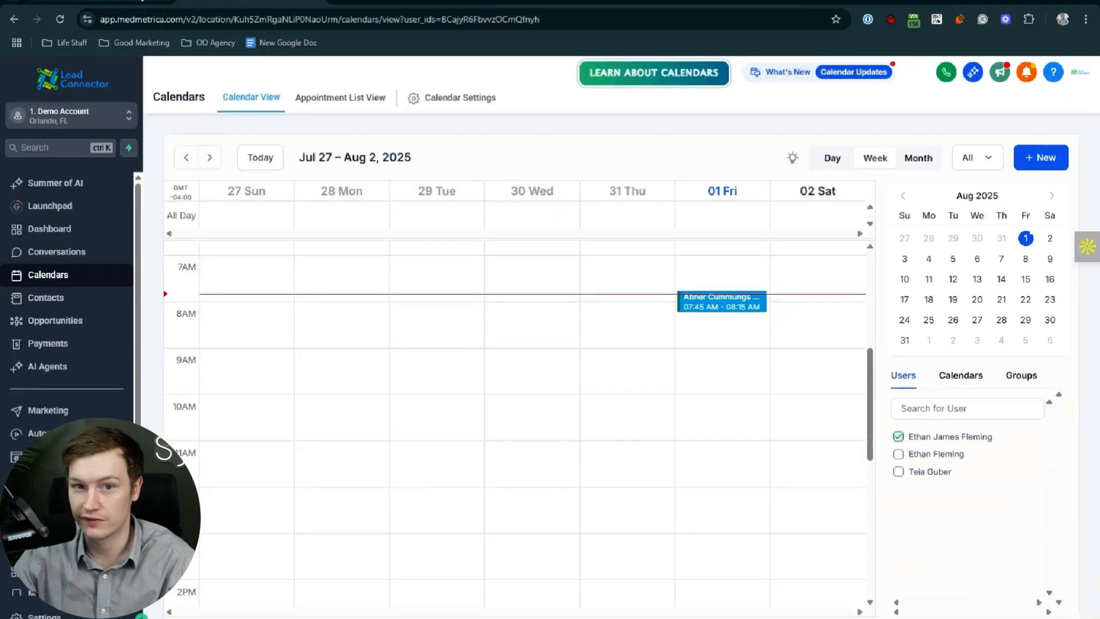
click(142, 1)
drag(576, 344, 504, 175)
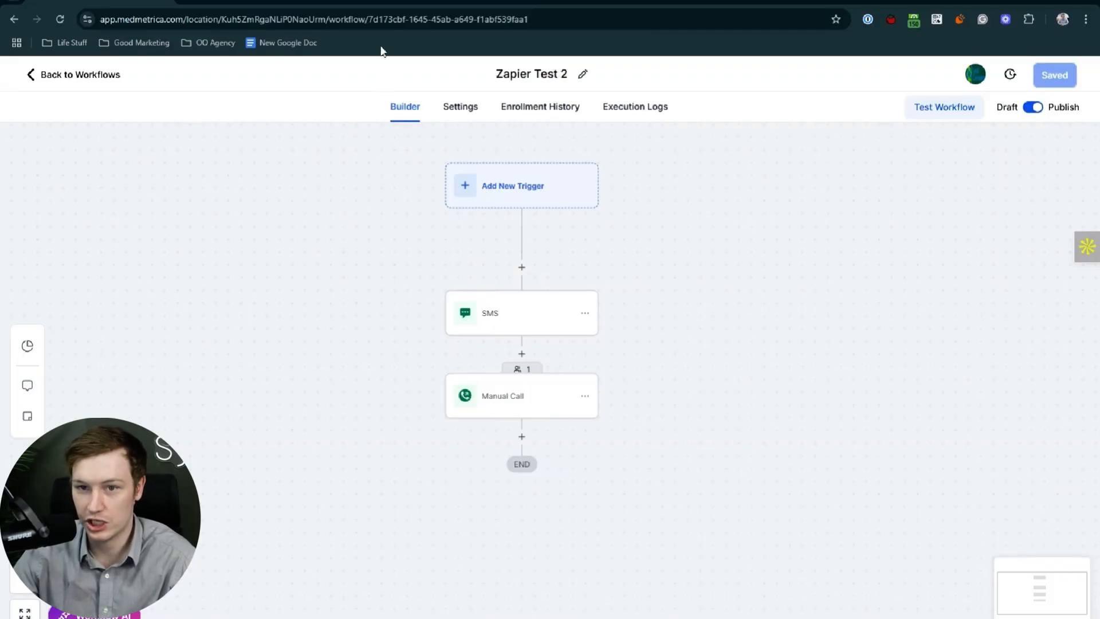
click(408, 1)
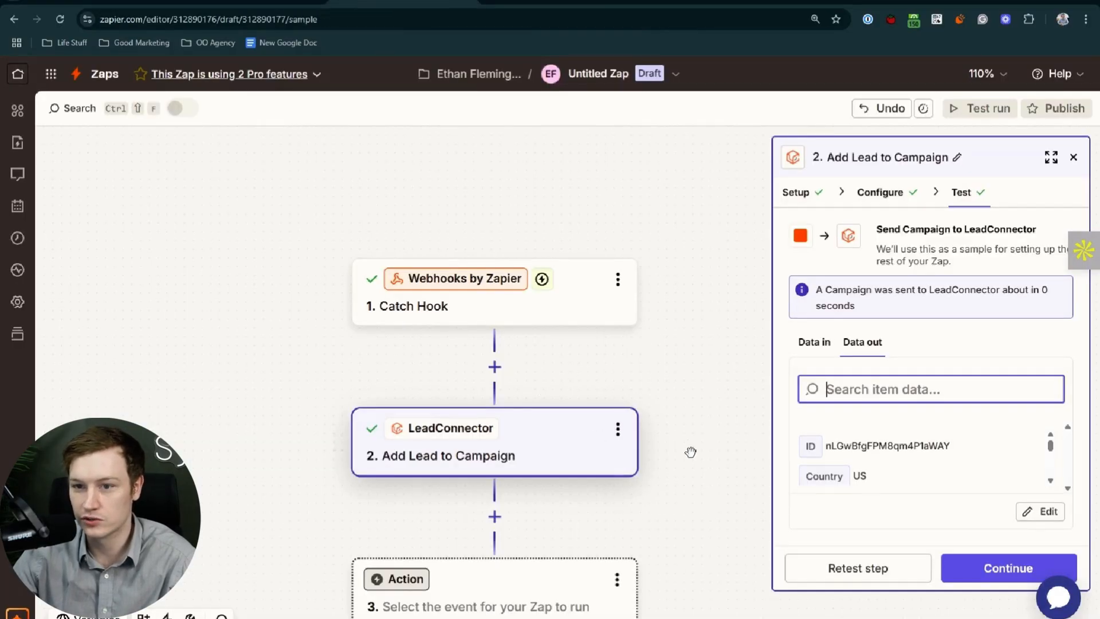
drag(717, 483, 732, 420)
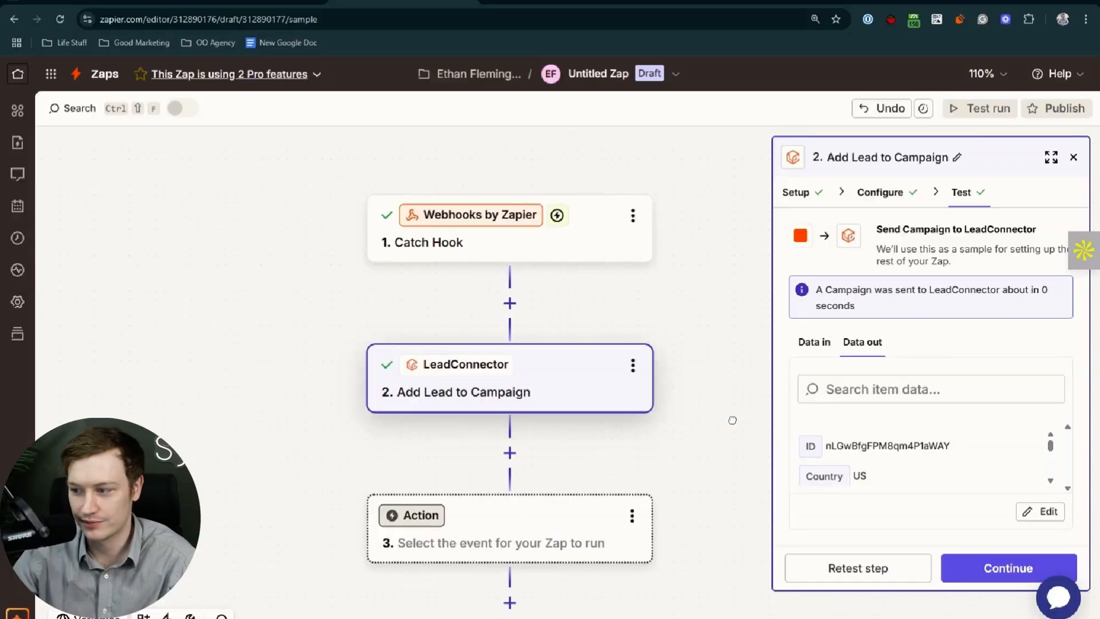